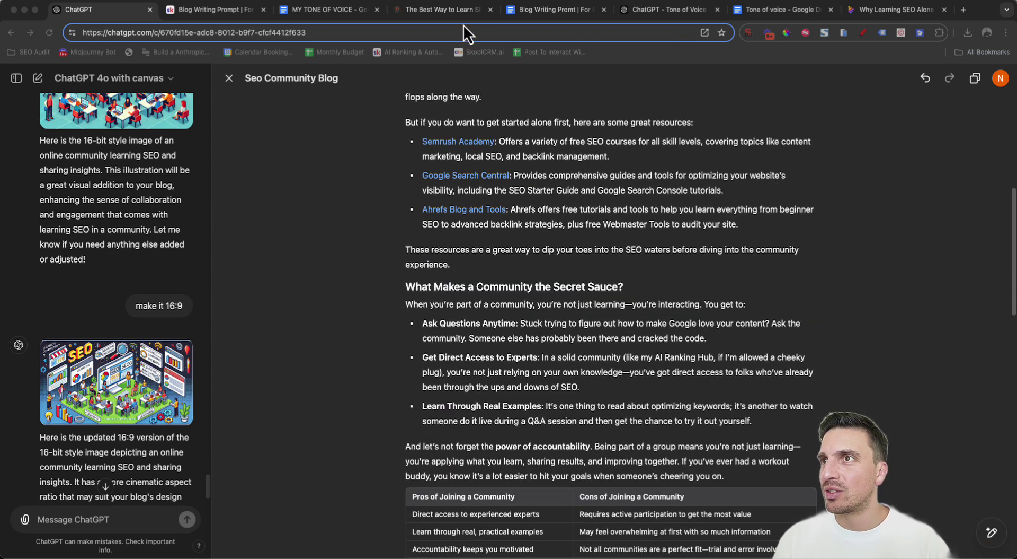
Step: Scroll through the Savvity SEO community post, including its 'Why Learning SEO Alone Doesn't Cut It' section
{"action": "left_click", "coordinate": [451, 11]}
{"action": "scroll", "coordinate": [488, 313], "scroll_direction": "down", "scroll_amount": 3}
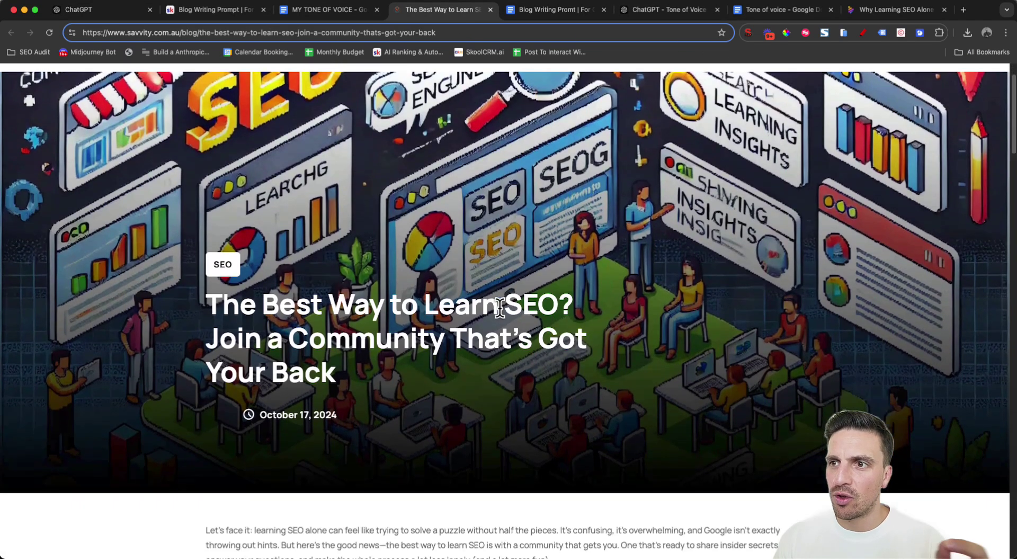
{"action": "scroll", "coordinate": [504, 311], "scroll_direction": "down", "scroll_amount": 6}
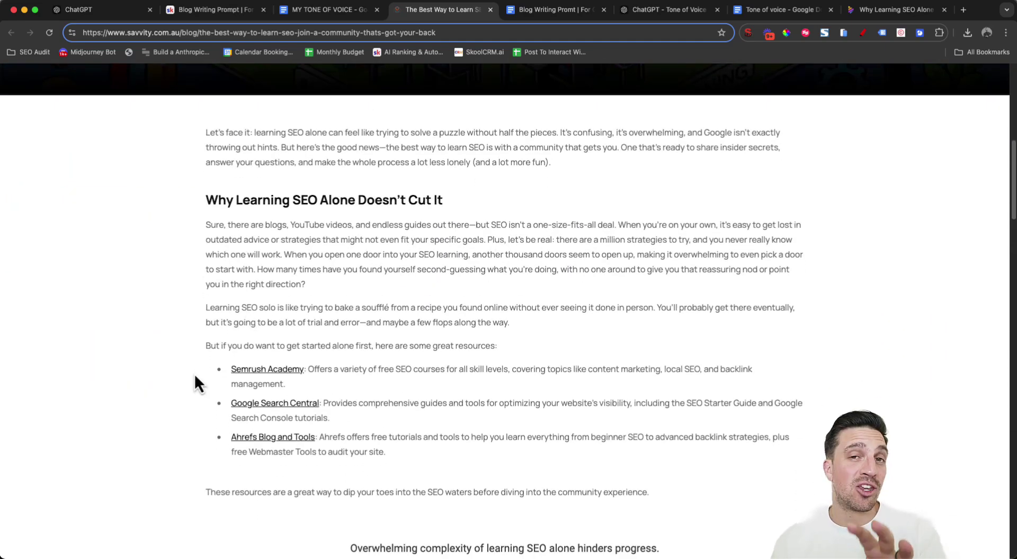
{"action": "scroll", "coordinate": [301, 396], "scroll_direction": "down", "scroll_amount": 3}
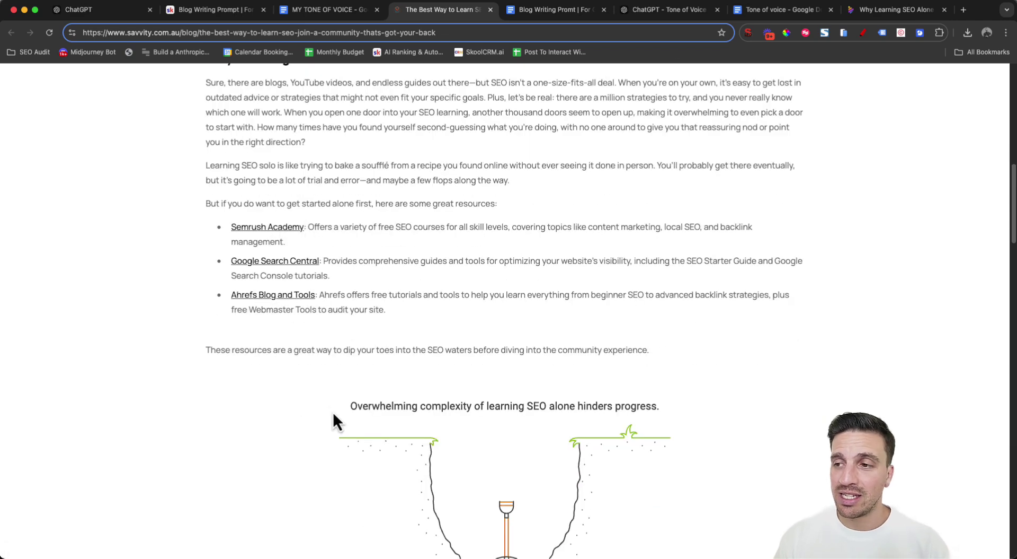
{"action": "scroll", "coordinate": [336, 414], "scroll_direction": "down", "scroll_amount": 5}
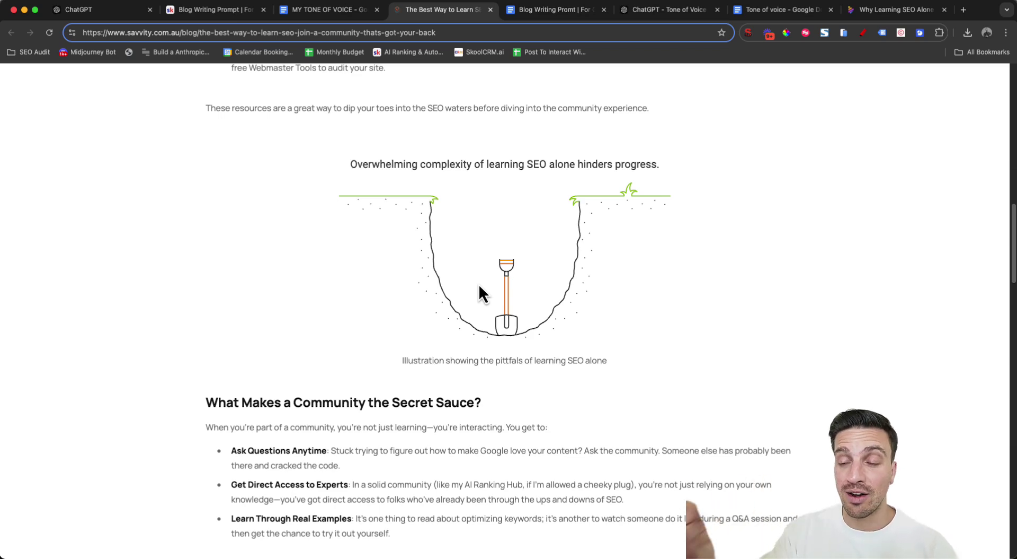
{"action": "scroll", "coordinate": [488, 317], "scroll_direction": "down", "scroll_amount": 1}
{"action": "scroll", "coordinate": [488, 320], "scroll_direction": "down", "scroll_amount": 10}
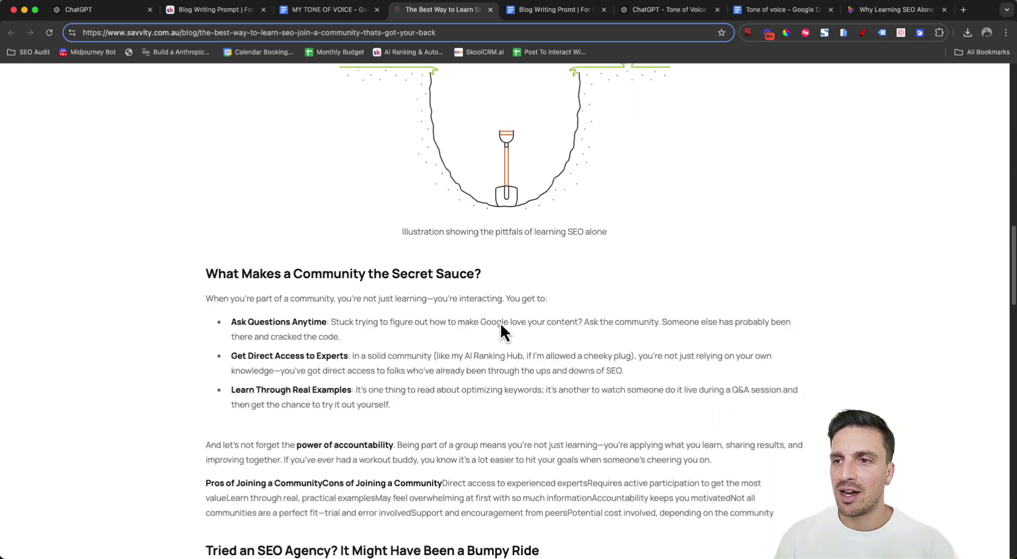
{"action": "scroll", "coordinate": [482, 322], "scroll_direction": "down", "scroll_amount": 4}
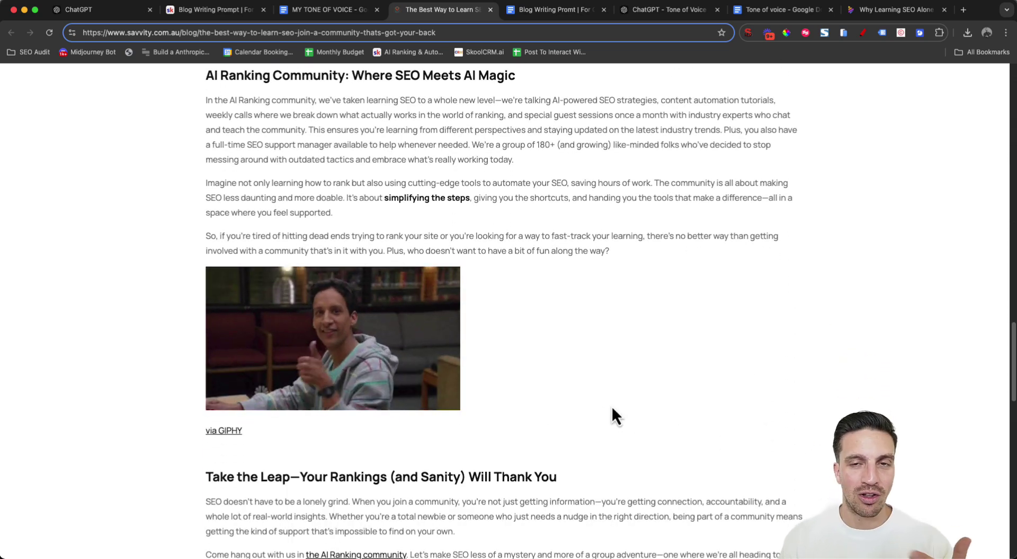
{"action": "scroll", "coordinate": [615, 404], "scroll_direction": "down", "scroll_amount": 5}
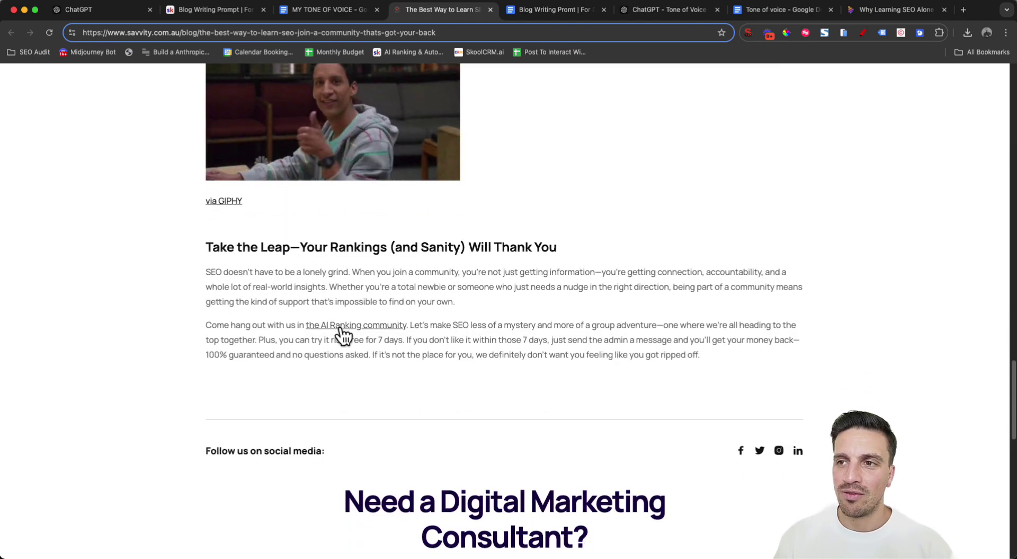
{"action": "scroll", "coordinate": [582, 272], "scroll_direction": "up", "scroll_amount": 20}
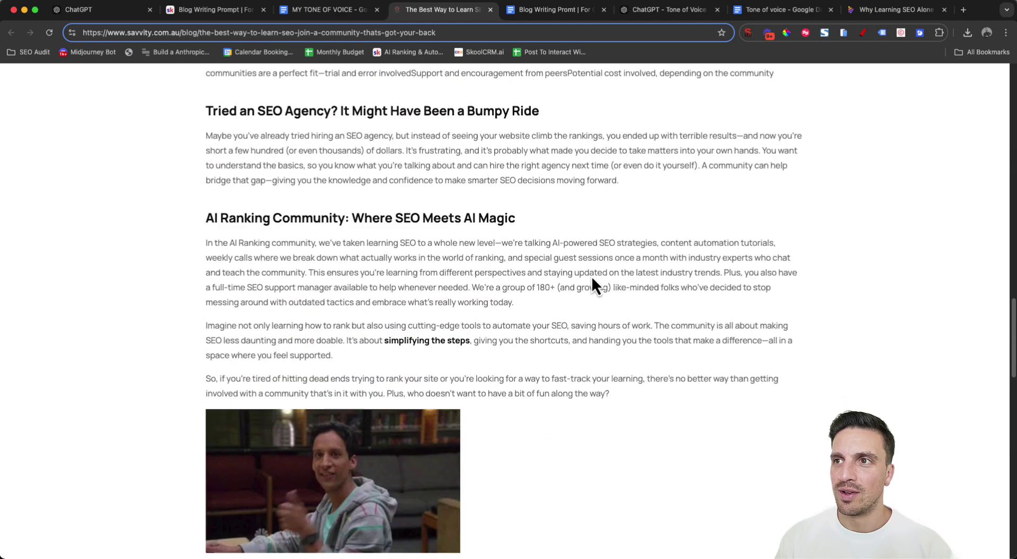
{"action": "scroll", "coordinate": [564, 335], "scroll_direction": "up", "scroll_amount": 7}
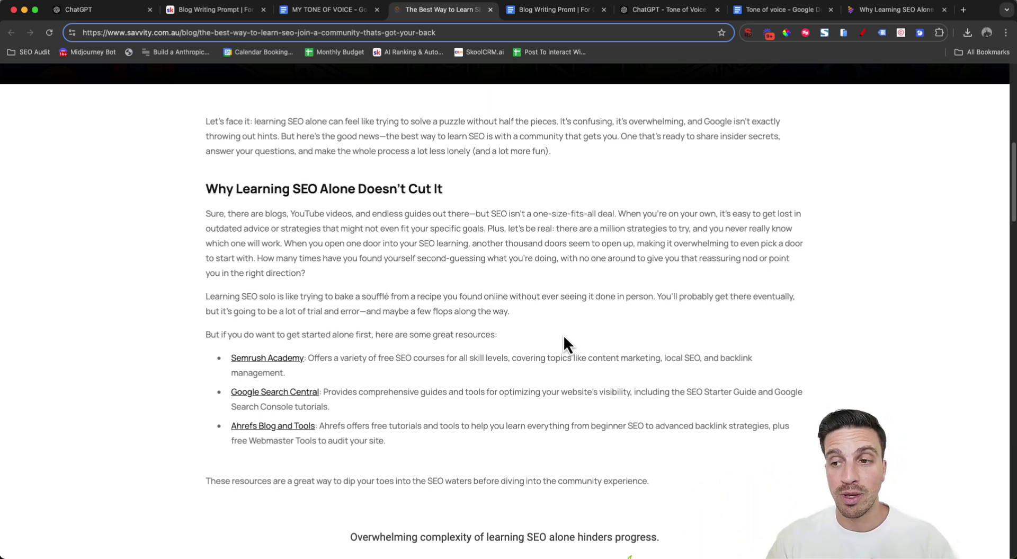
{"action": "scroll", "coordinate": [564, 336], "scroll_direction": "up", "scroll_amount": 5}
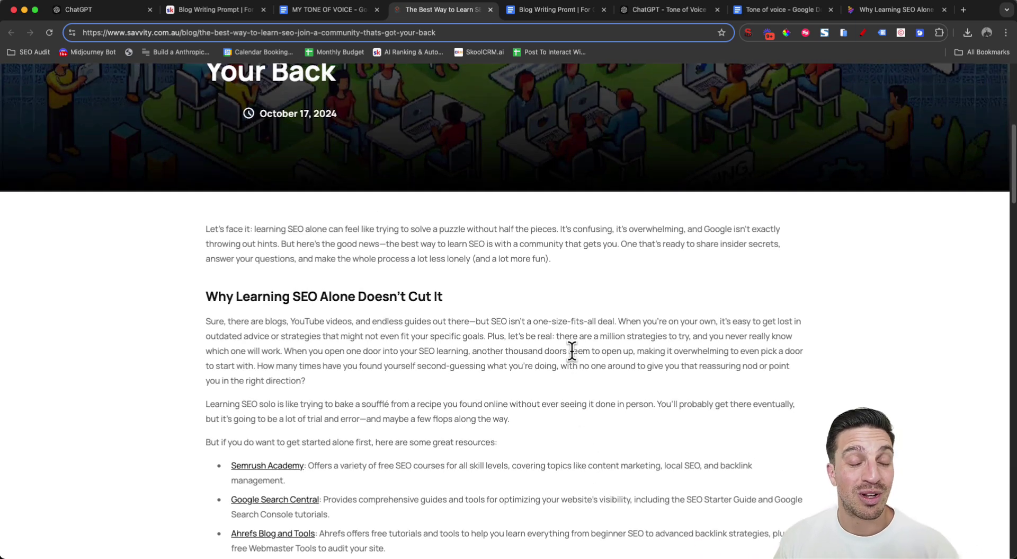
{"action": "scroll", "coordinate": [345, 450], "scroll_direction": "up", "scroll_amount": 5}
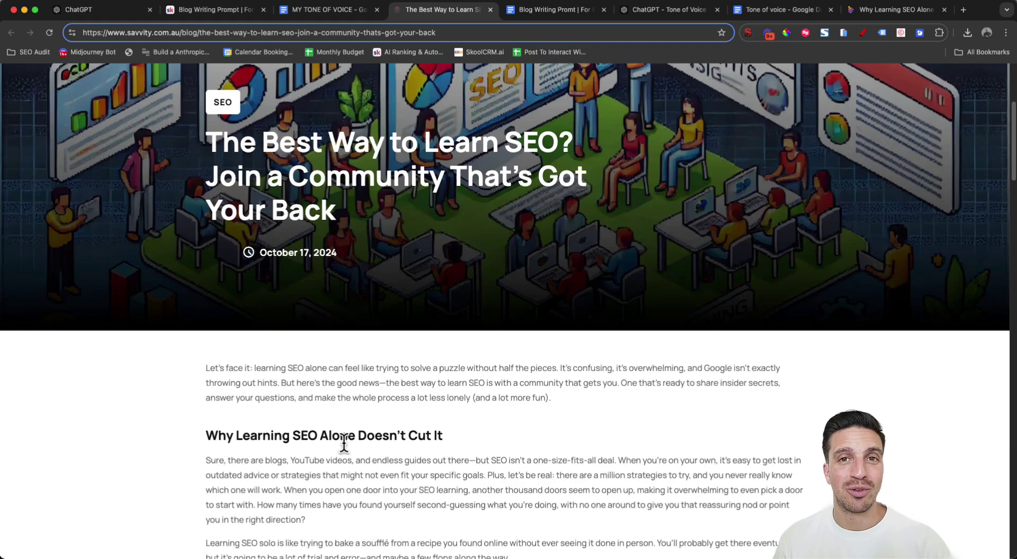
{"action": "scroll", "coordinate": [350, 446], "scroll_direction": "down", "scroll_amount": 5}
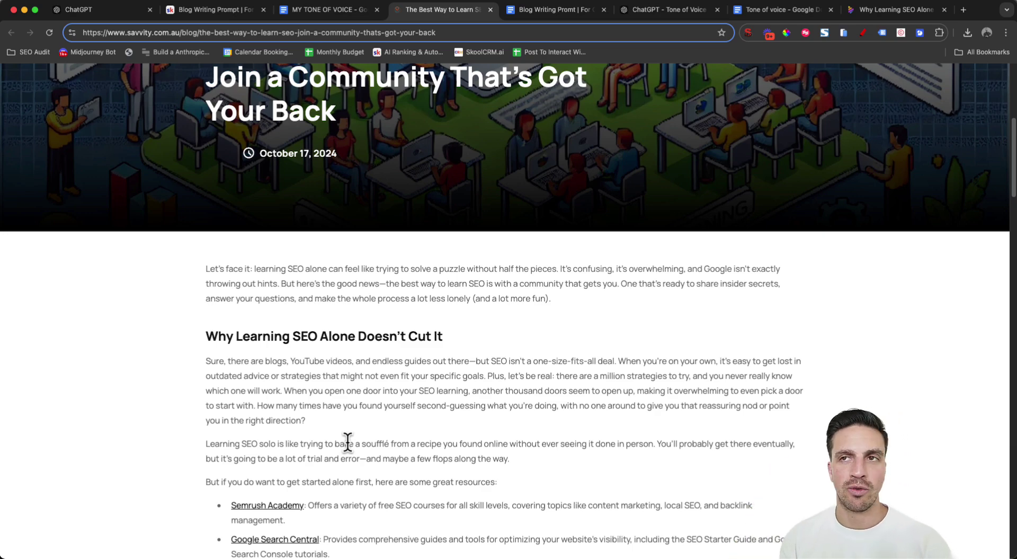
Step: Review the title and introduction of the MY TONE OF VOICE guide
{"action": "left_click", "coordinate": [328, 9]}
{"action": "scroll", "coordinate": [308, 212], "scroll_direction": "up", "scroll_amount": 5}
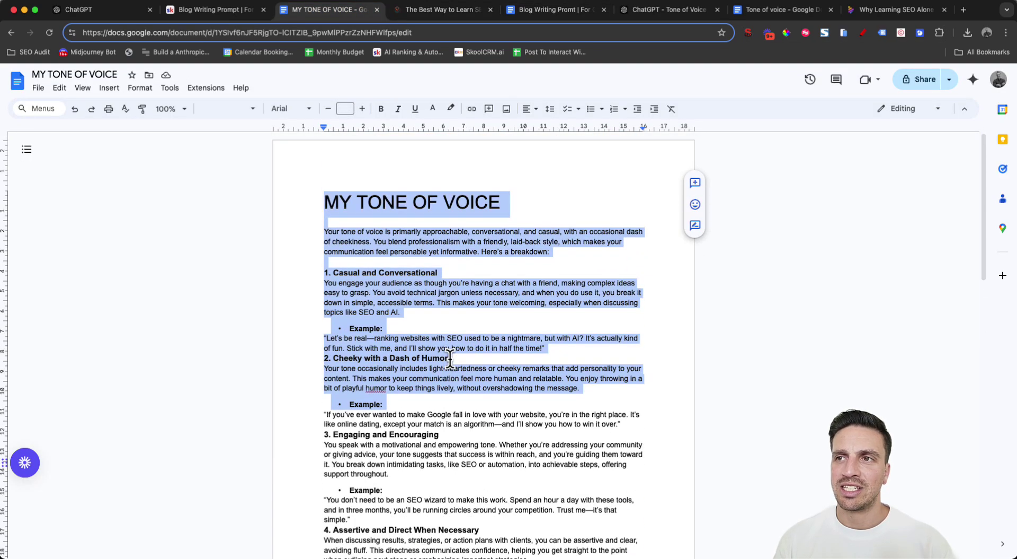
{"action": "left_click_drag", "start_coordinate": [300, 197], "coordinate": [549, 253]}
{"action": "left_click", "coordinate": [523, 367]}
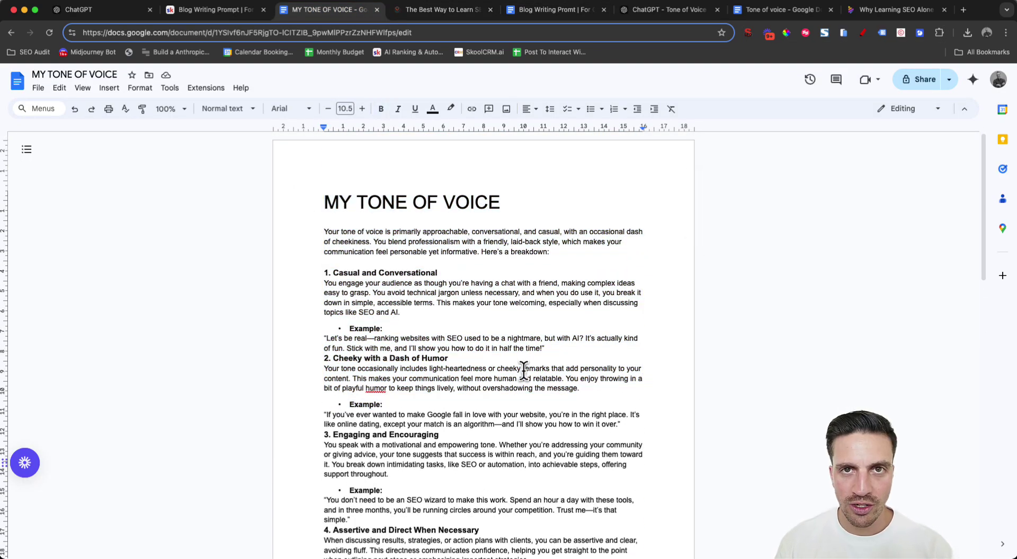
{"action": "scroll", "coordinate": [525, 380], "scroll_direction": "down", "scroll_amount": 3}
{"action": "scroll", "coordinate": [524, 381], "scroll_direction": "down", "scroll_amount": 2}
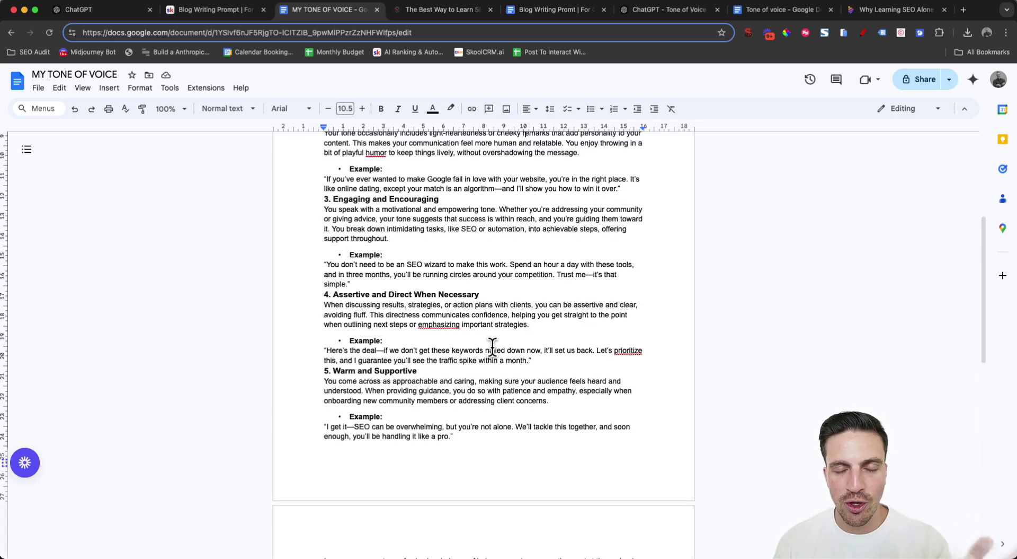
{"action": "scroll", "coordinate": [523, 417], "scroll_direction": "down", "scroll_amount": 6}
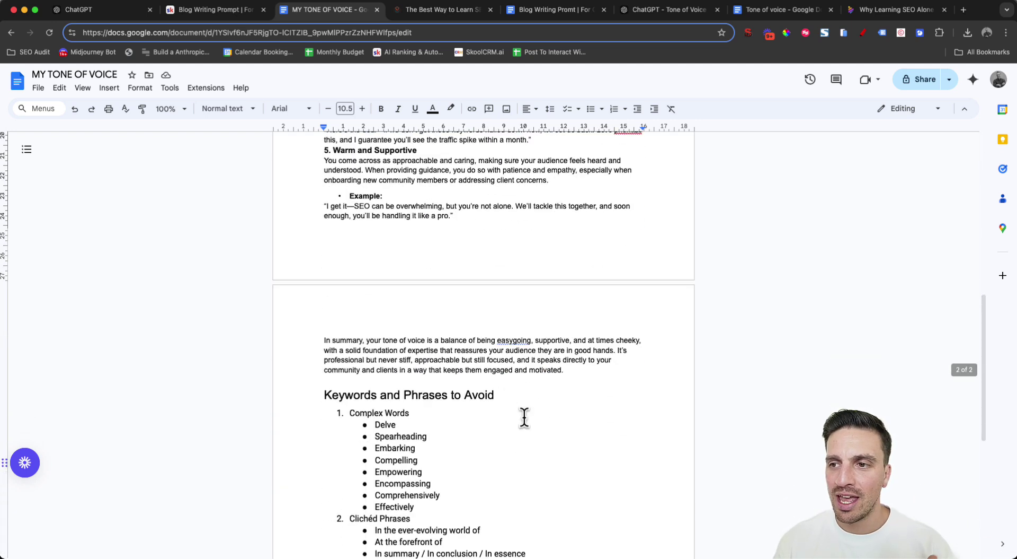
Step: Review the Keywords and Phrases to Avoid list and select the guide through section 2
{"action": "left_click_drag", "start_coordinate": [342, 289], "coordinate": [477, 411]}
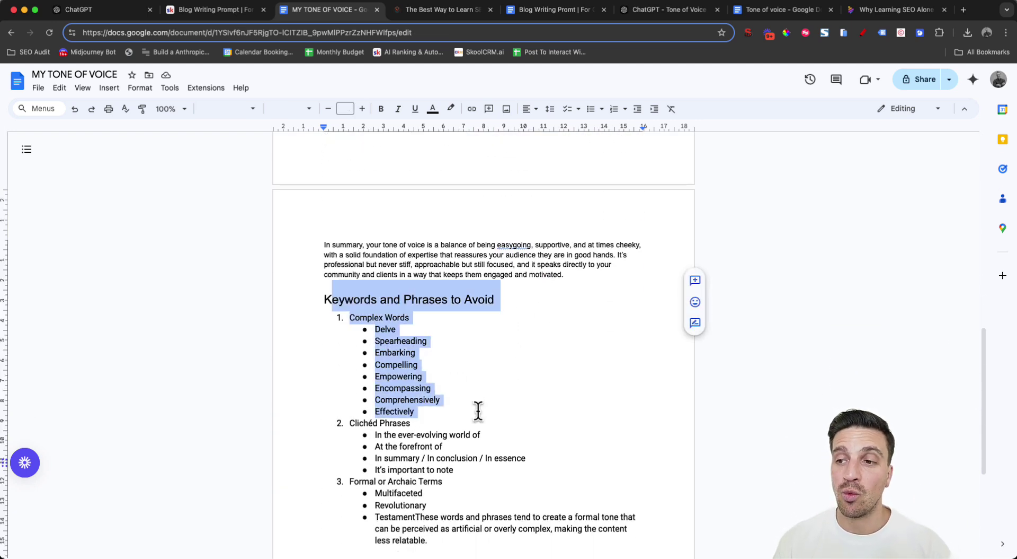
{"action": "scroll", "coordinate": [484, 408], "scroll_direction": "down", "scroll_amount": 1}
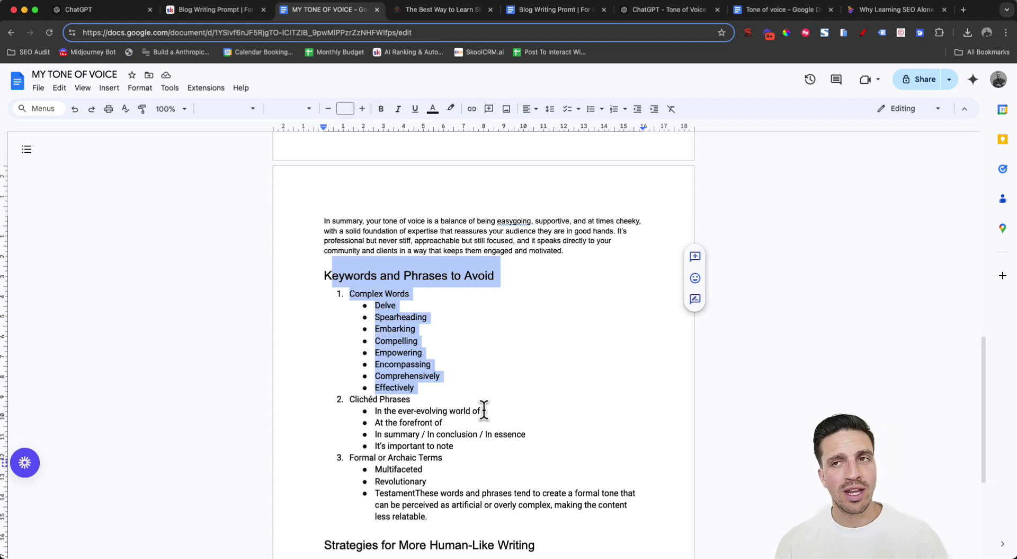
{"action": "left_click", "coordinate": [484, 409]}
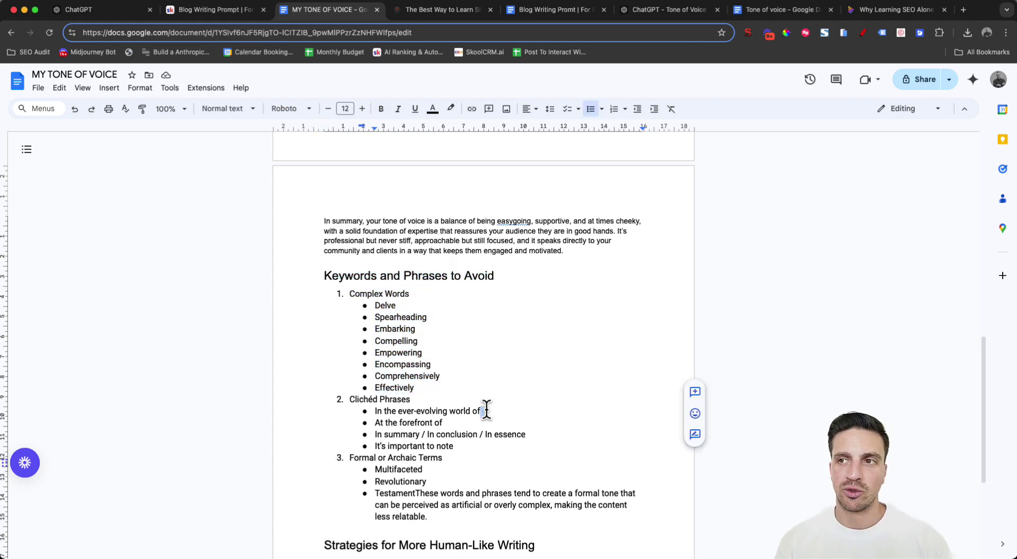
{"action": "scroll", "coordinate": [486, 408], "scroll_direction": "up", "scroll_amount": 5}
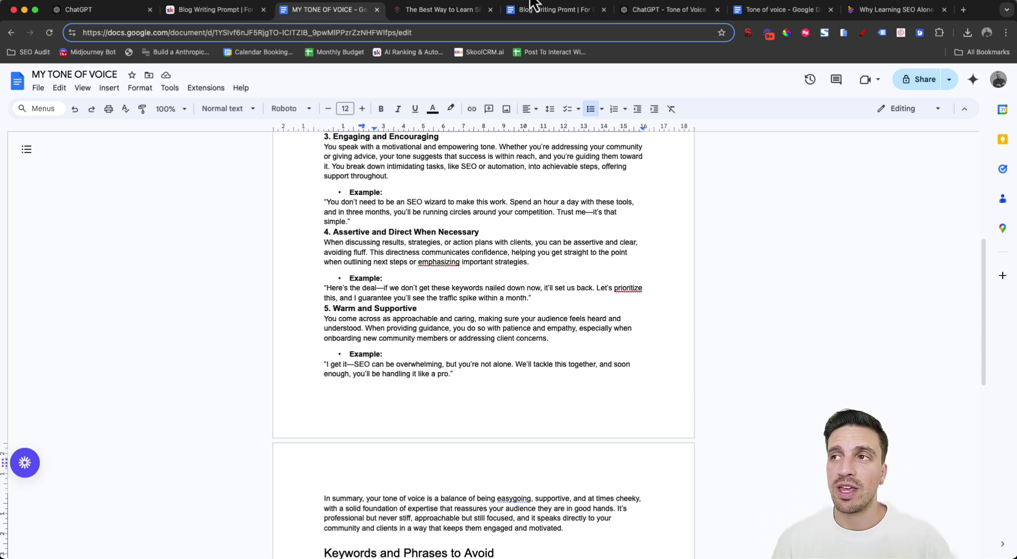
{"action": "scroll", "coordinate": [557, 233], "scroll_direction": "up", "scroll_amount": 6}
{"action": "left_click_drag", "start_coordinate": [339, 200], "coordinate": [505, 385]}
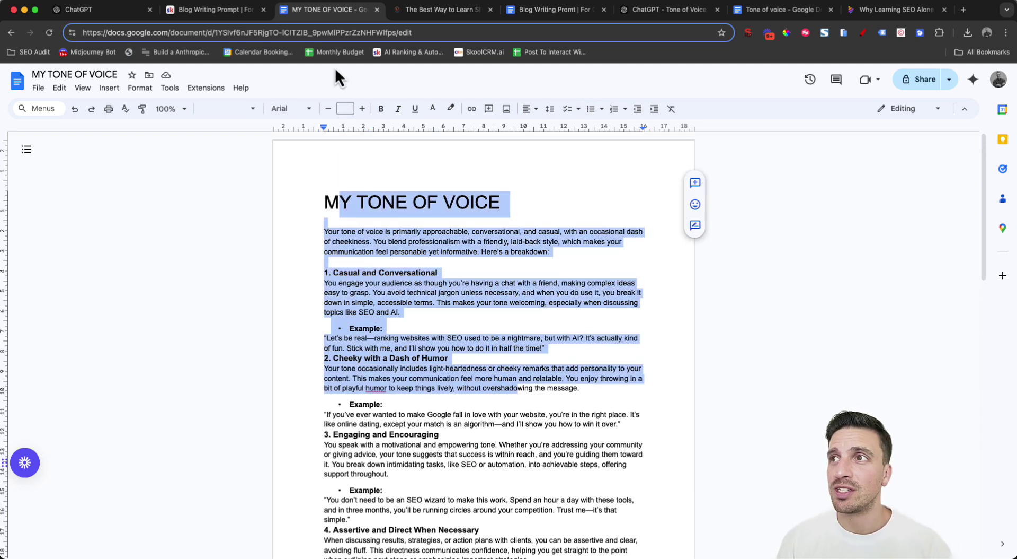
Step: Look over the Blog Writing Prompt's SEO optimization guideline, then return to the Skool lesson
{"action": "left_click", "coordinate": [518, 11]}
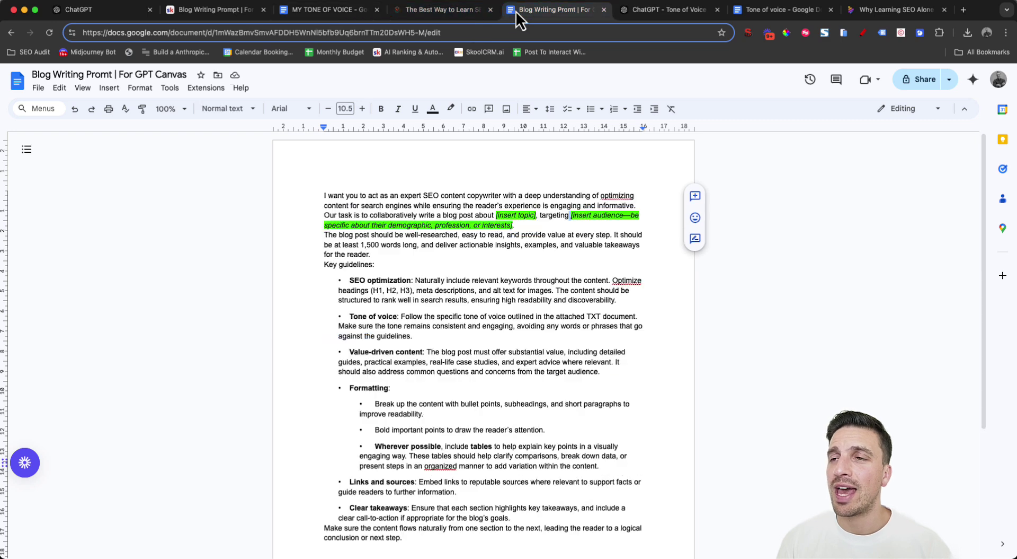
{"action": "left_click", "coordinate": [509, 294]}
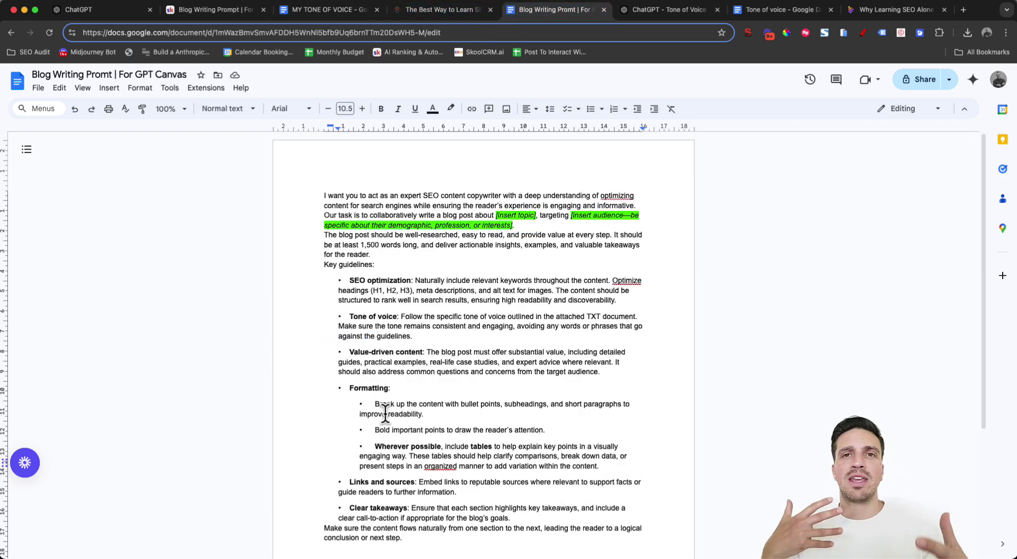
{"action": "scroll", "coordinate": [356, 339], "scroll_direction": "down", "scroll_amount": 3}
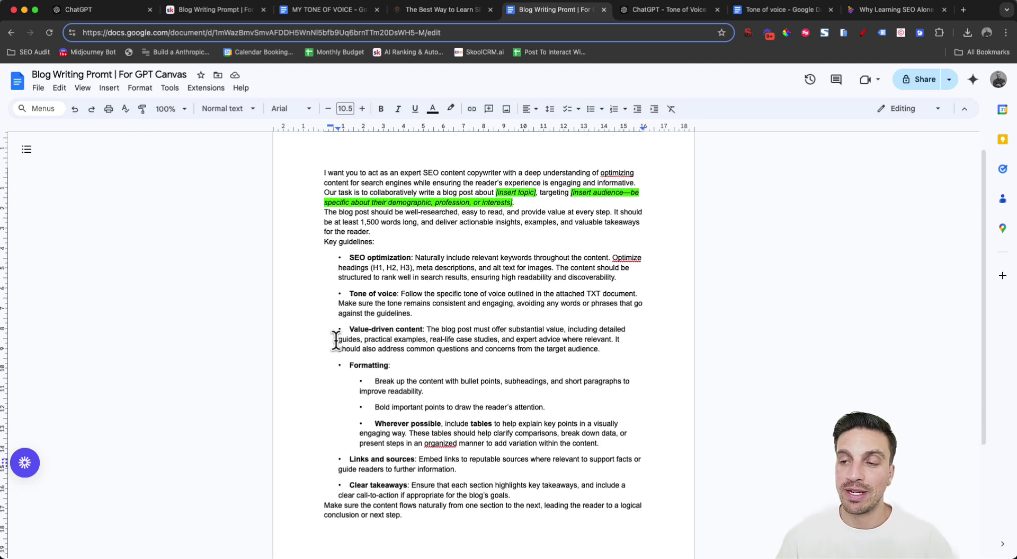
{"action": "scroll", "coordinate": [363, 329], "scroll_direction": "up", "scroll_amount": 3}
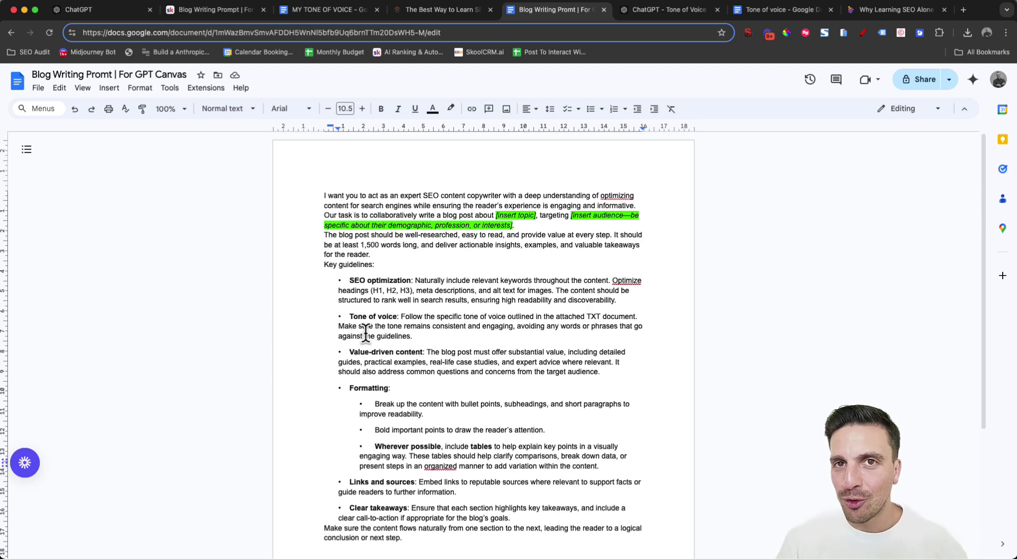
{"action": "key", "text": "super+2"}
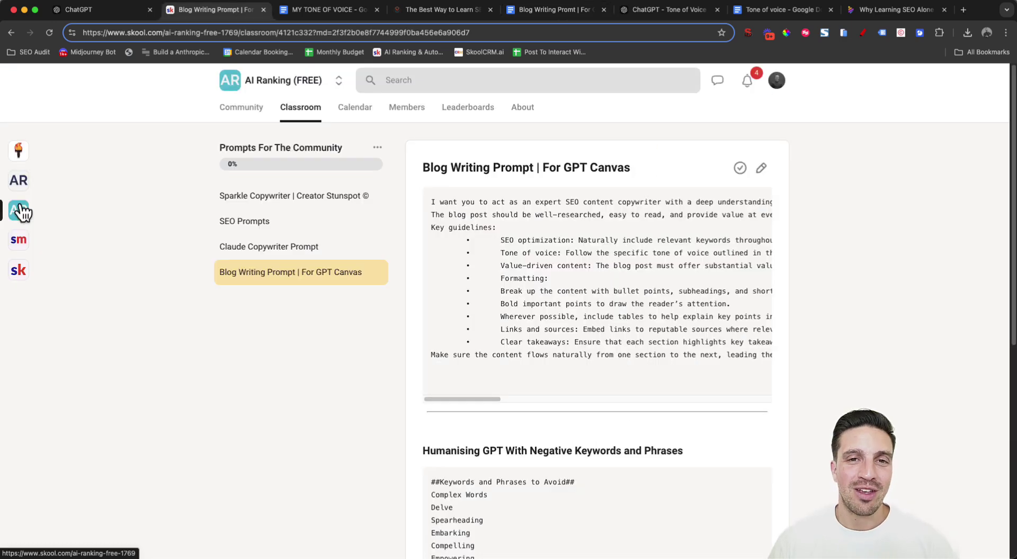
Step: Open the Prompts For The Community course in the AI Ranking classroom
{"action": "left_click", "coordinate": [20, 211]}
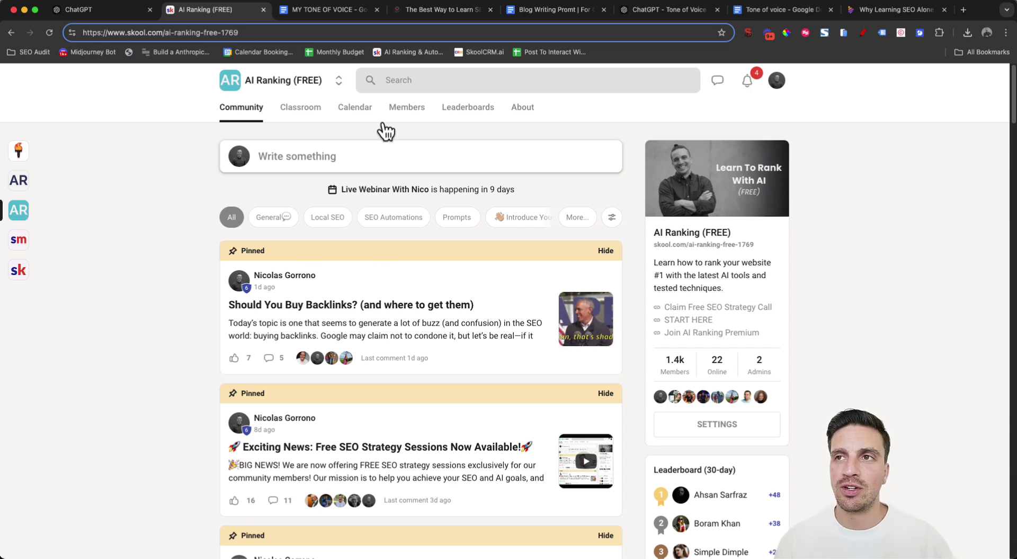
{"action": "left_click", "coordinate": [319, 114]}
{"action": "scroll", "coordinate": [374, 297], "scroll_direction": "down", "scroll_amount": 4}
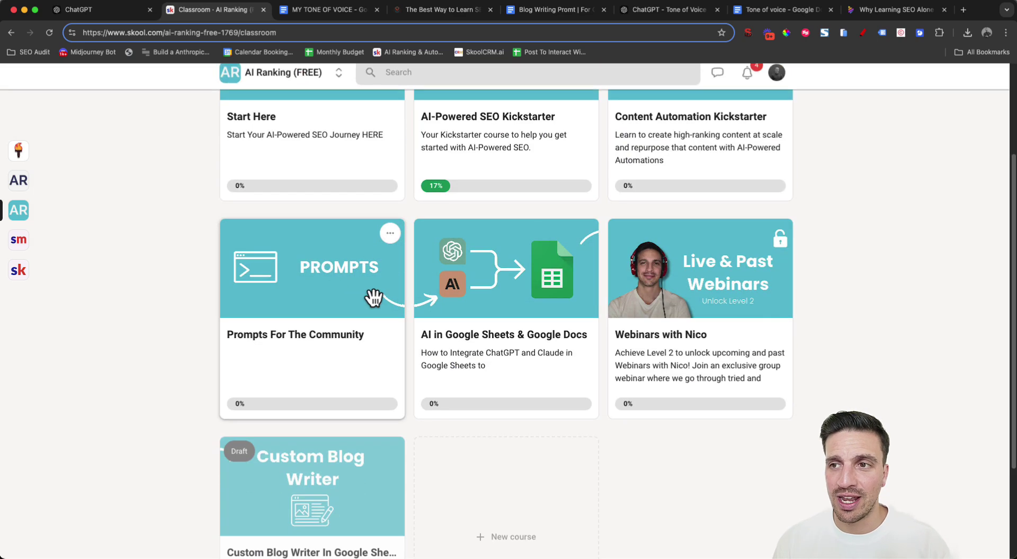
{"action": "left_click", "coordinate": [333, 269]}
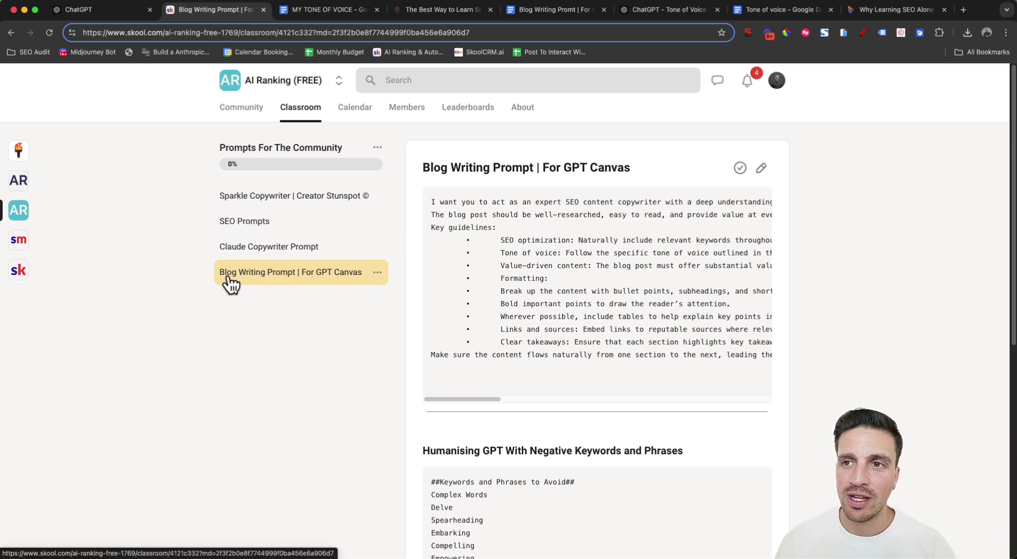
Step: Select and copy the Humanising GPT negative keywords list from the prompts lesson
{"action": "left_click", "coordinate": [588, 231]}
{"action": "key", "text": "super+a"}
{"action": "triple_click", "coordinate": [589, 231]}
{"action": "scroll", "coordinate": [587, 228], "scroll_direction": "down", "scroll_amount": 3}
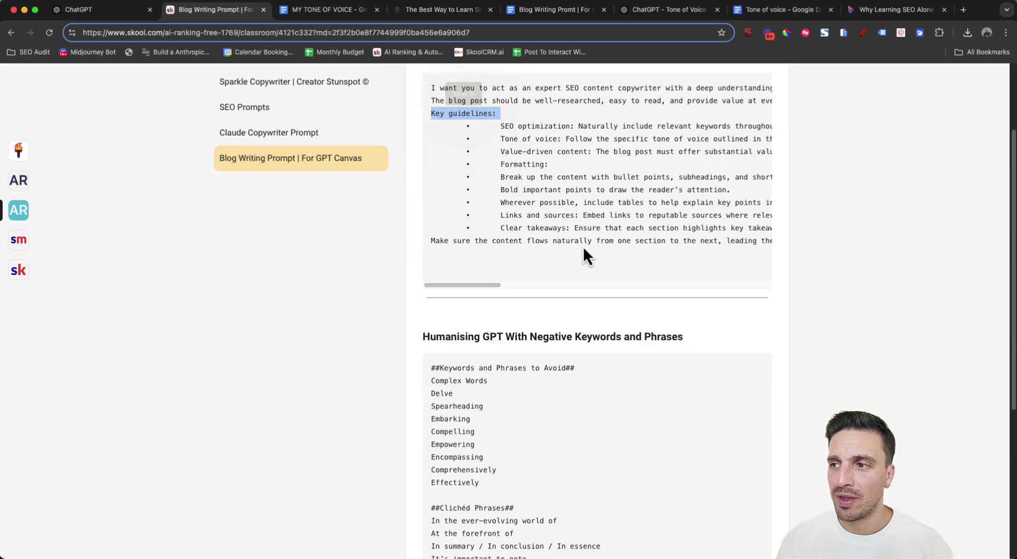
{"action": "left_click", "coordinate": [539, 392]}
{"action": "key", "text": "super+a"}
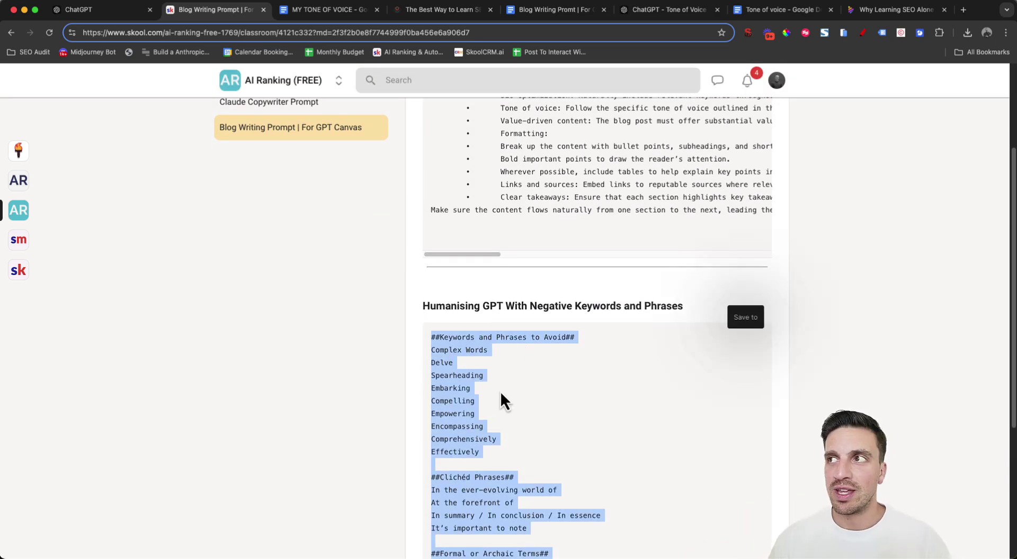
{"action": "scroll", "coordinate": [554, 298], "scroll_direction": "up", "scroll_amount": 3}
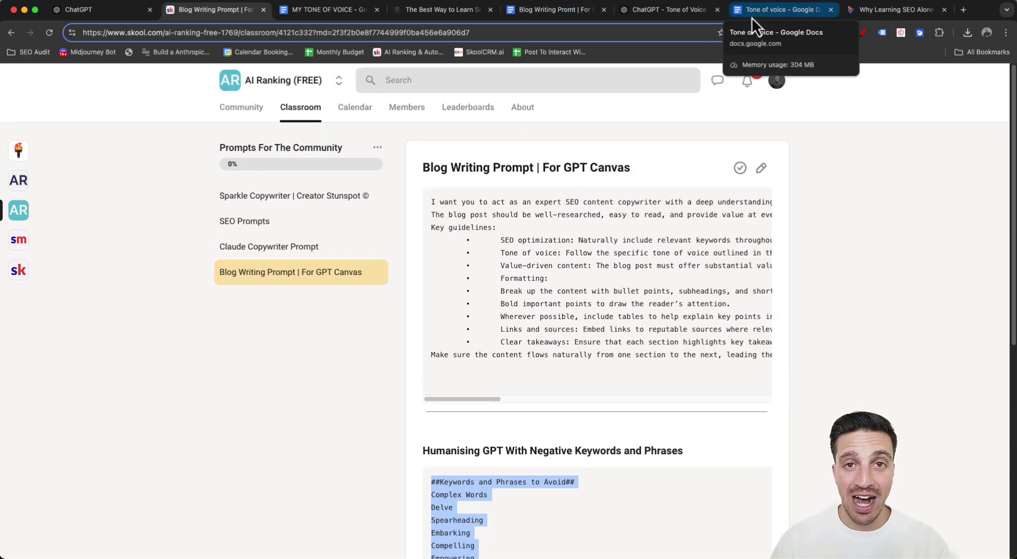
Step: Check the MY TONE OF VOICE and blank Tone of voice documents, then bring up Tone of Voice GPT
{"action": "left_click", "coordinate": [324, 9]}
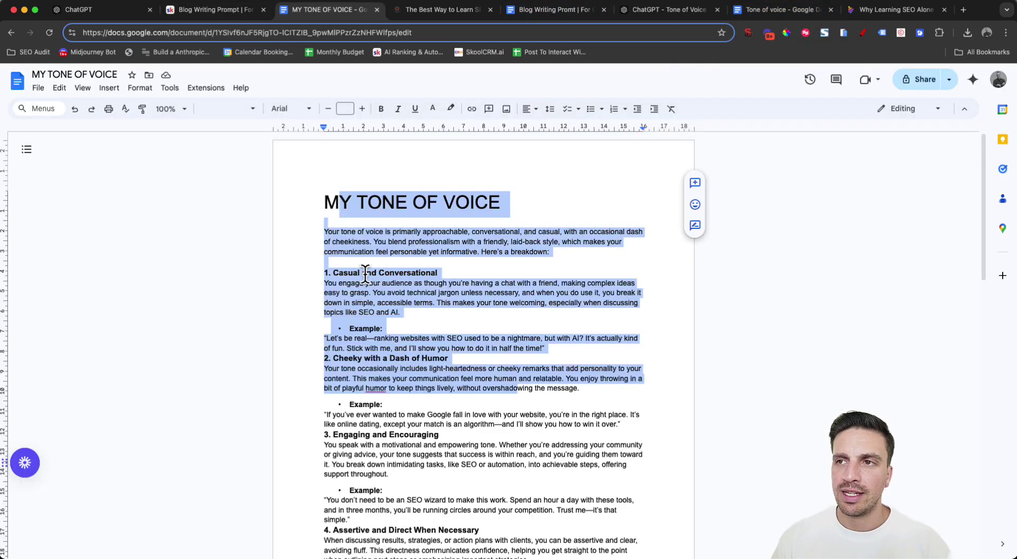
{"action": "left_click", "coordinate": [767, 11]}
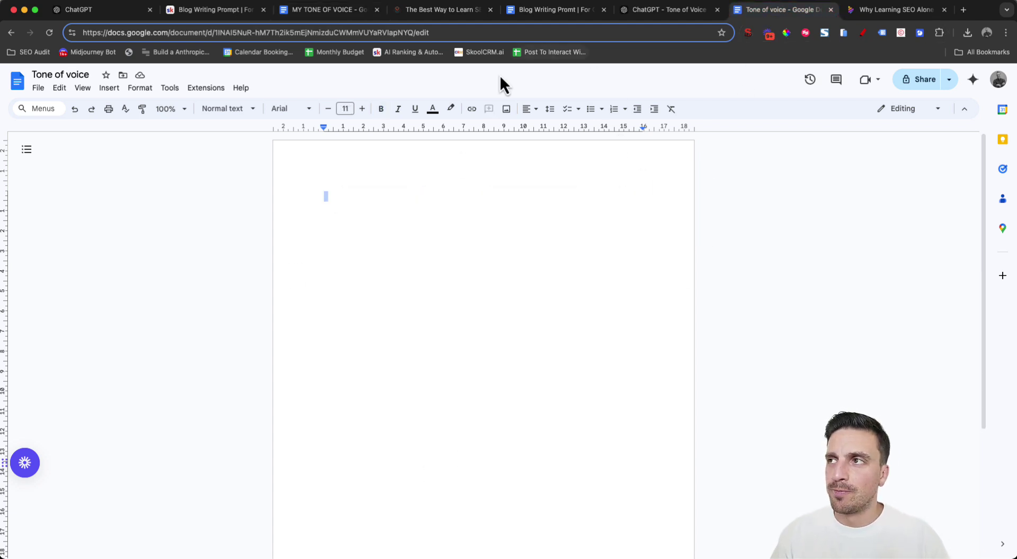
{"action": "left_click", "coordinate": [631, 12]}
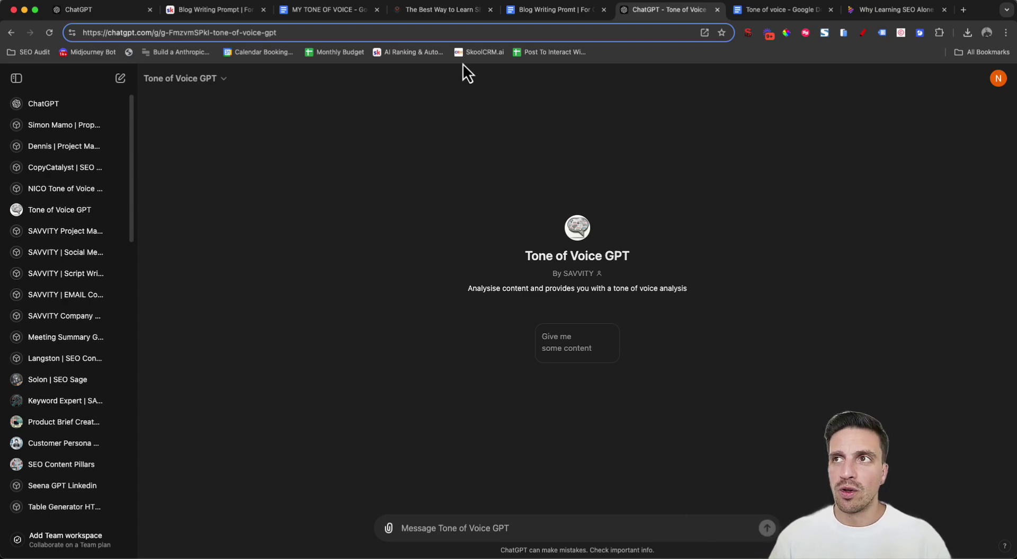
Step: Copy the whole Savvity blog article and send it to Tone of Voice GPT
{"action": "left_click", "coordinate": [439, 11]}
{"action": "key", "text": "super+a"}
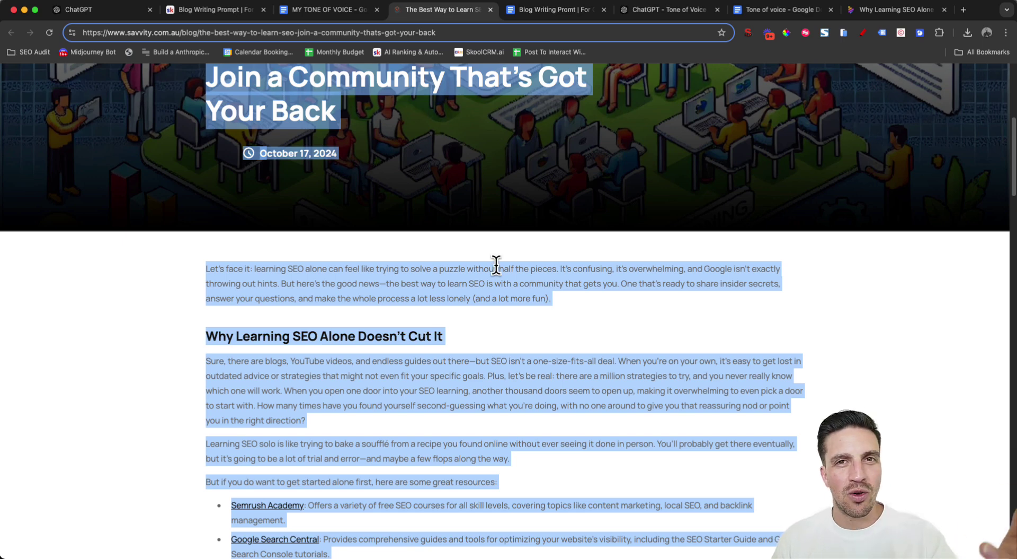
{"action": "left_click", "coordinate": [627, 16]}
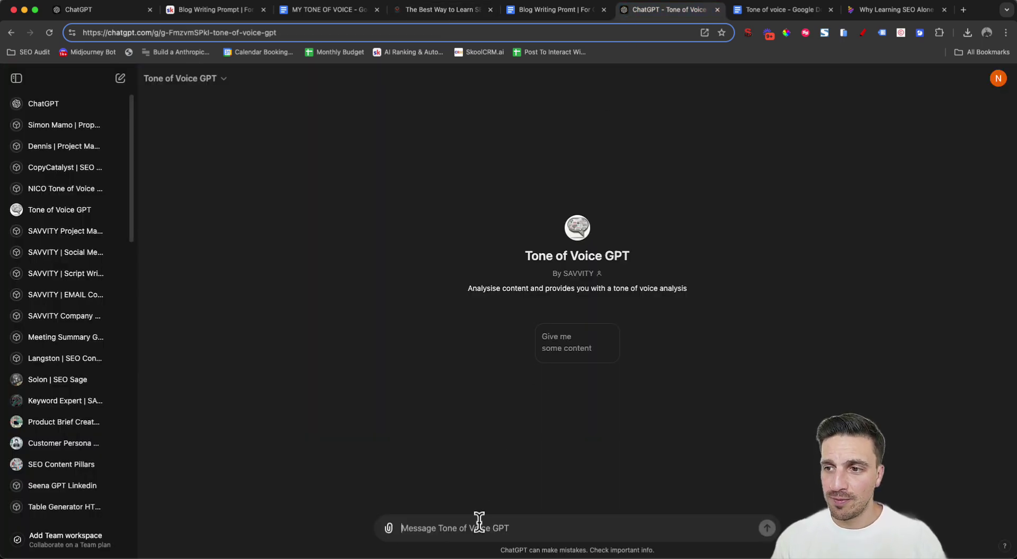
{"action": "key", "text": "super+v"}
{"action": "key", "text": "Return"}
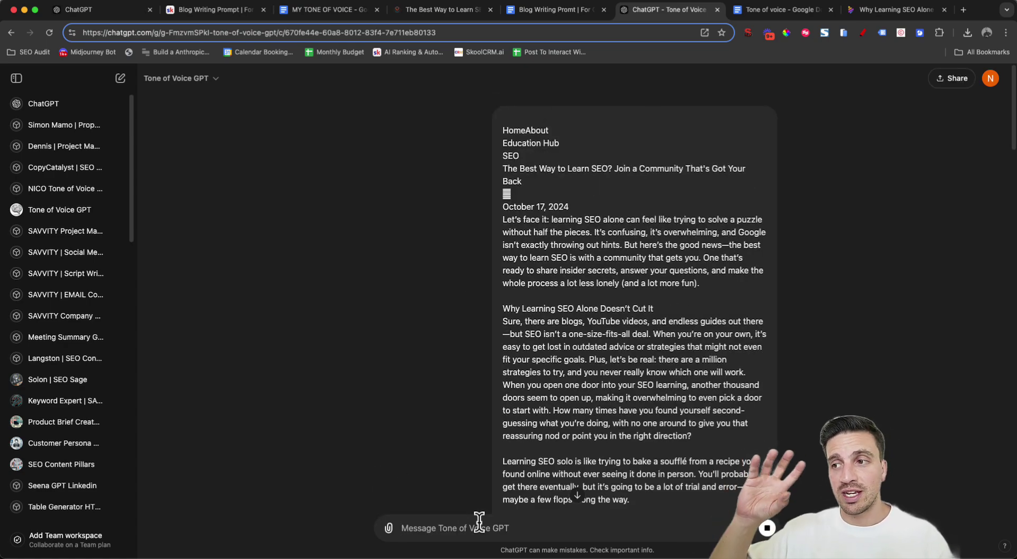
Step: Select and copy the returned brand tone analysis
{"action": "scroll", "coordinate": [508, 424], "scroll_direction": "down", "scroll_amount": 15}
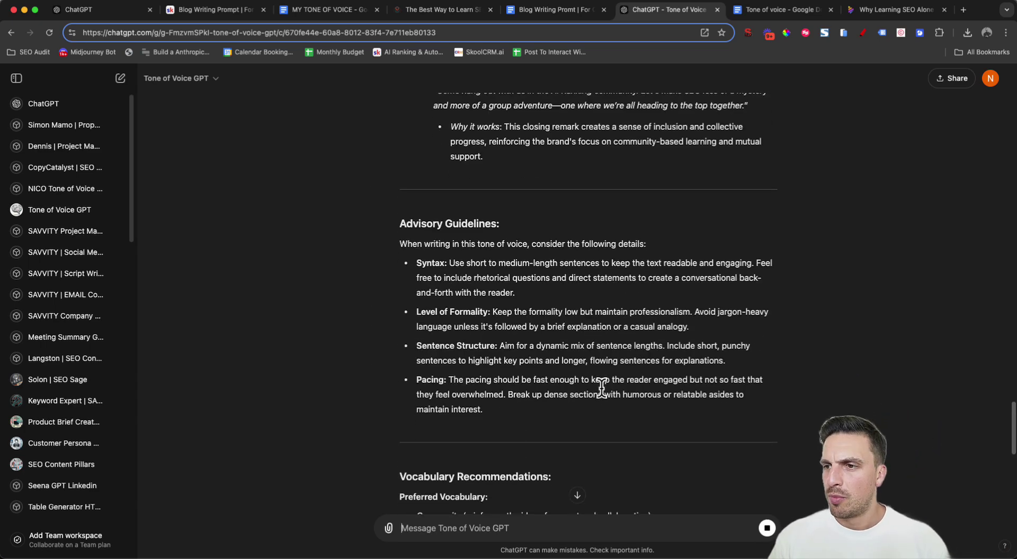
{"action": "left_click_drag", "start_coordinate": [617, 486], "coordinate": [399, 367]}
{"action": "key", "text": "super+c"}
{"action": "scroll", "coordinate": [562, 469], "scroll_direction": "up", "scroll_amount": 5}
{"action": "scroll", "coordinate": [495, 433], "scroll_direction": "up", "scroll_amount": 10}
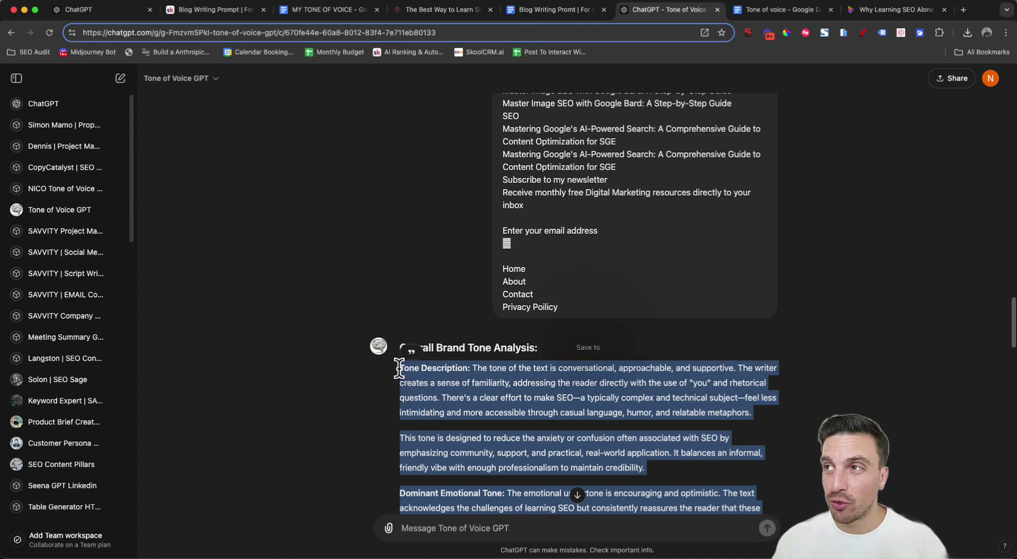
Step: Paste the tone analysis into the Tone of voice document and style its first line as Title
{"action": "left_click", "coordinate": [749, 11]}
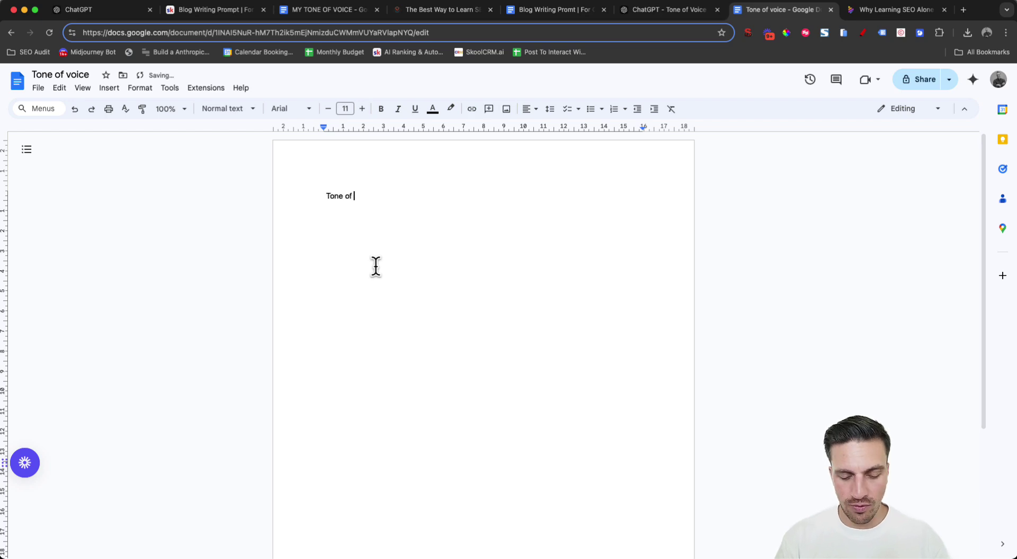
{"action": "key", "text": "super+v"}
{"action": "scroll", "coordinate": [375, 266], "scroll_direction": "up", "scroll_amount": 10}
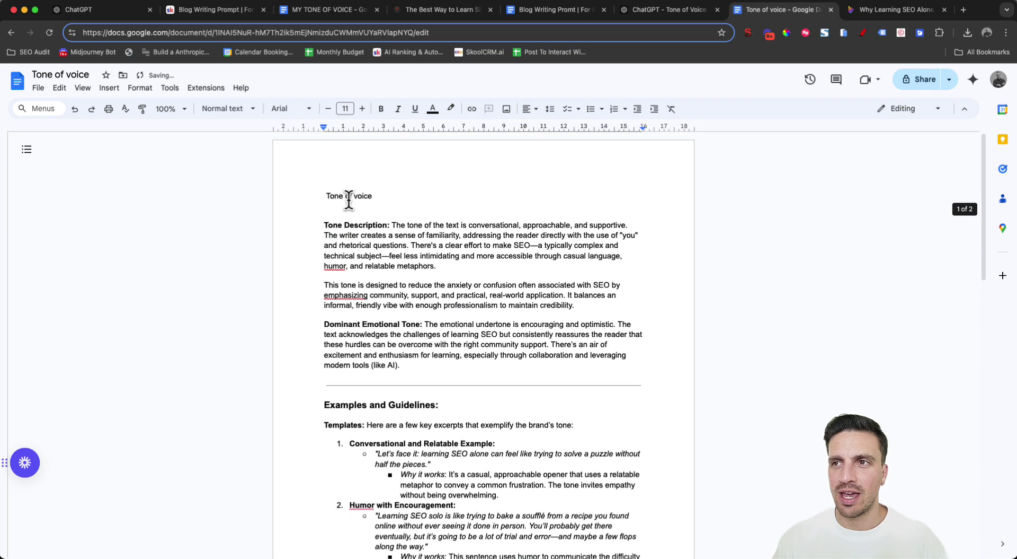
{"action": "left_click", "coordinate": [349, 199]}
{"action": "left_click", "coordinate": [228, 108]}
{"action": "left_click", "coordinate": [233, 148]}
{"action": "left_click", "coordinate": [339, 204]}
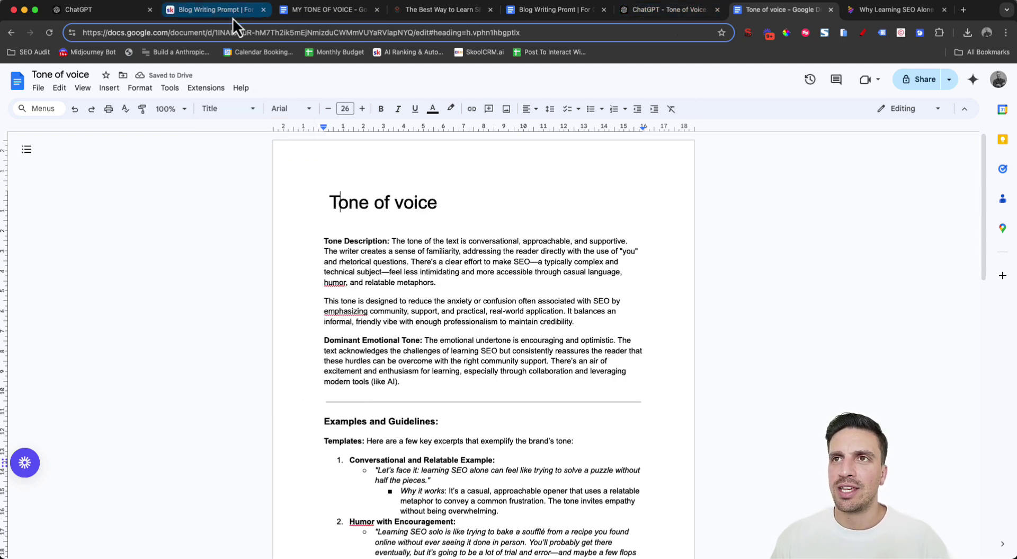
{"action": "left_click", "coordinate": [199, 14]}
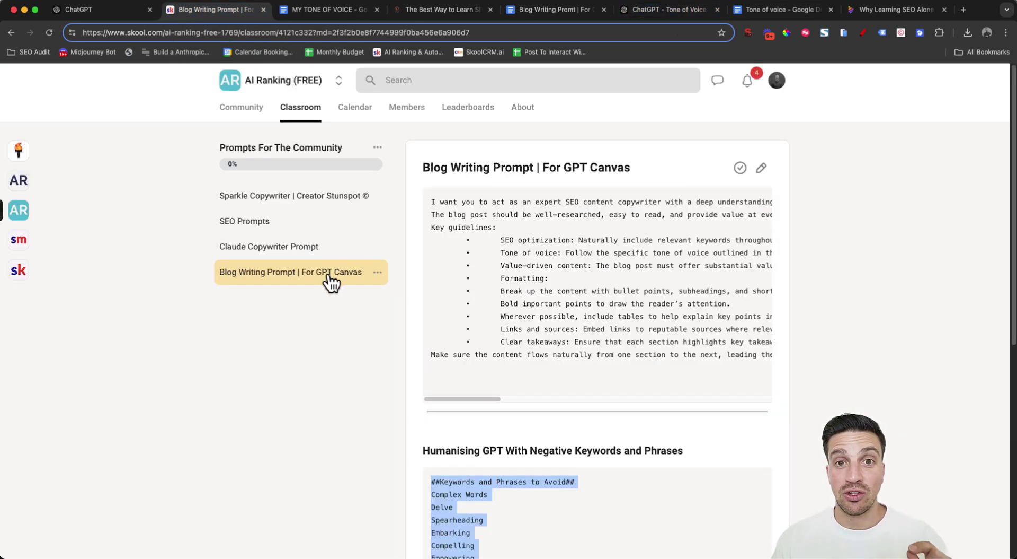
Step: Copy the Humanising GPT keyword and strategy list and paste it at the Tone of voice document's end
{"action": "scroll", "coordinate": [533, 318], "scroll_direction": "down", "scroll_amount": 3}
{"action": "left_click", "coordinate": [462, 316]}
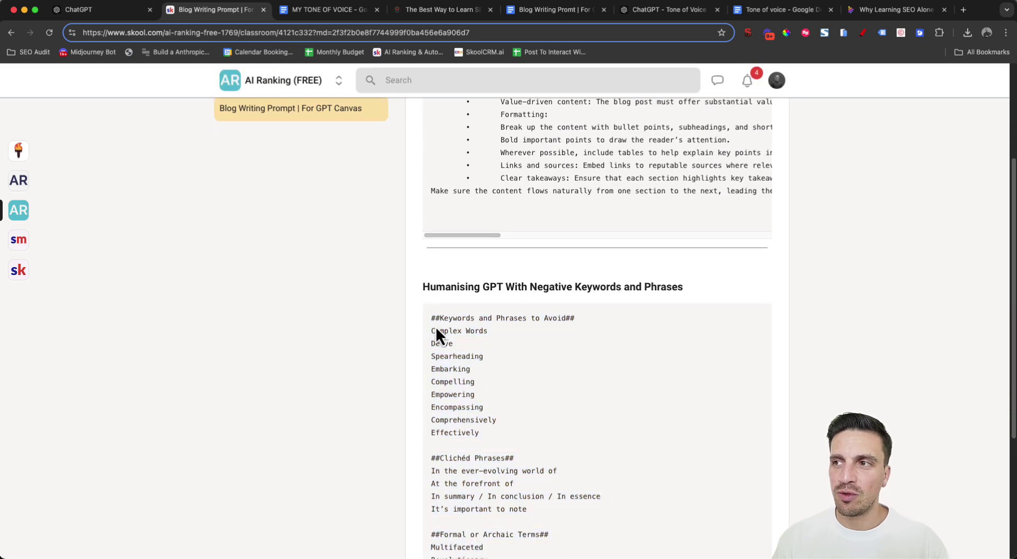
{"action": "left_click_drag", "start_coordinate": [431, 320], "coordinate": [612, 476]}
{"action": "scroll", "coordinate": [493, 370], "scroll_direction": "down", "scroll_amount": 4}
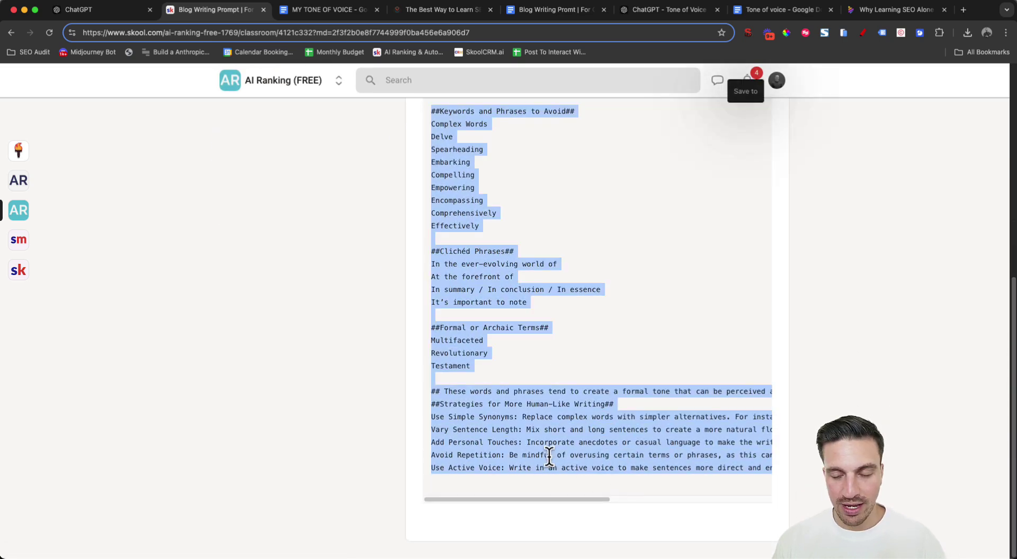
{"action": "left_click", "coordinate": [743, 12]}
{"action": "scroll", "coordinate": [452, 389], "scroll_direction": "down", "scroll_amount": 15}
{"action": "left_click", "coordinate": [454, 387]}
{"action": "type", "text": "##Clichéd Phrases## In the ever-evolving world of At the forefront of In summary / In conclusion / In essence It’s important to note  ##Formal or Archaic Terms## Multifaceted Revolutionary Testament  ## These words and phrases tend to create a formal tone that can be perceived as artificial or overly complex, making the content less relatable. ##Strategies for More Human-Like Writing## Use Simple Synonyms: Replace complex words with simpler alternatives. For instance, use \"complex\" instead of \"multifaceted.\" Vary Sentence Length: Mix short and long sentences to create a more natural flow. Add Personal Touches: Incorporate anecdotes or casual language to make the writing feel more personal. Avoid Repetition: Be mindful of overusing certain terms or phrases, as this can signal AI authorship. Use Active Voice: Write in an active voice to make sentences more direct and engaging."}
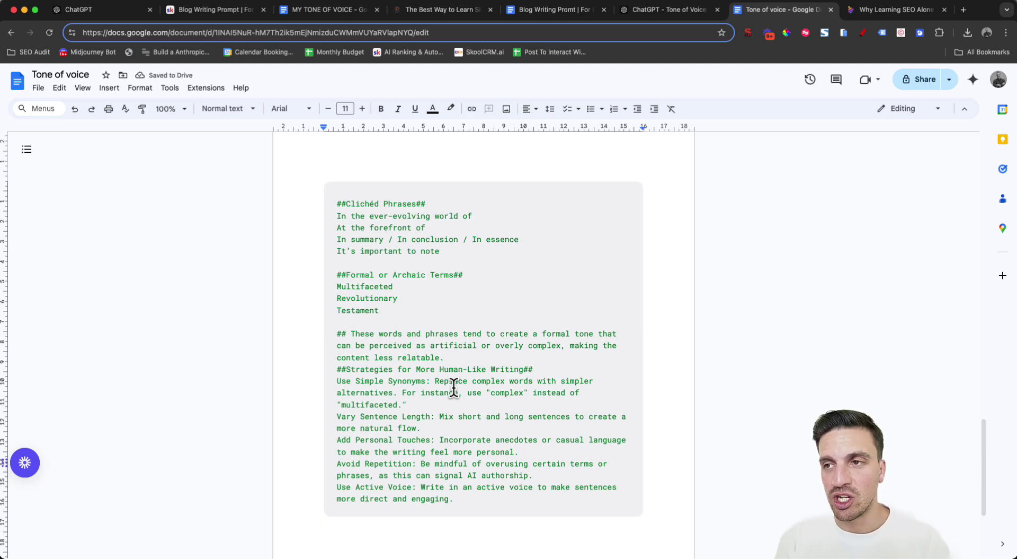
Step: Download the Tone of voice document through File > Download > Plain text (.txt)
{"action": "scroll", "coordinate": [583, 299], "scroll_direction": "up", "scroll_amount": 20}
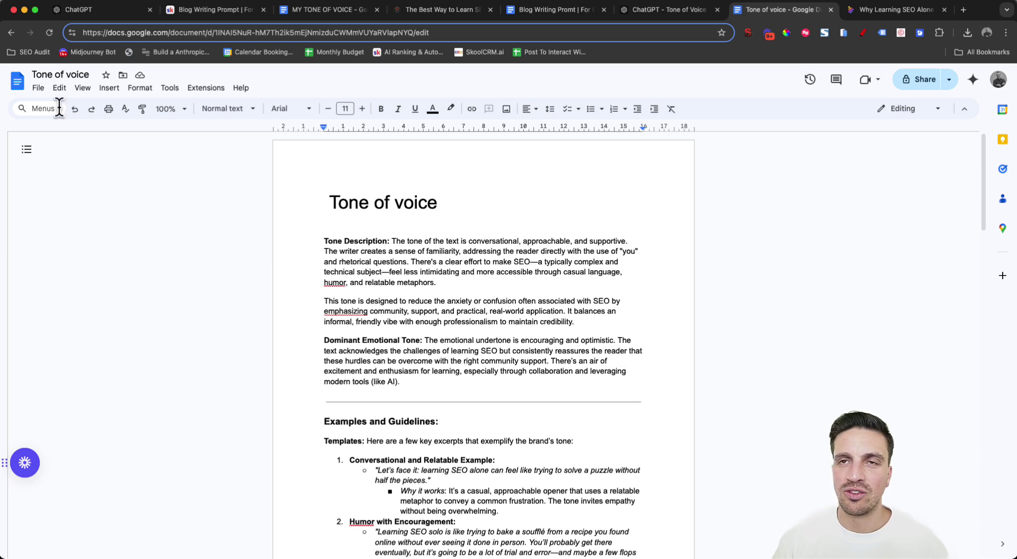
{"action": "left_click", "coordinate": [38, 87]}
{"action": "mouse_move", "coordinate": [113, 199]}
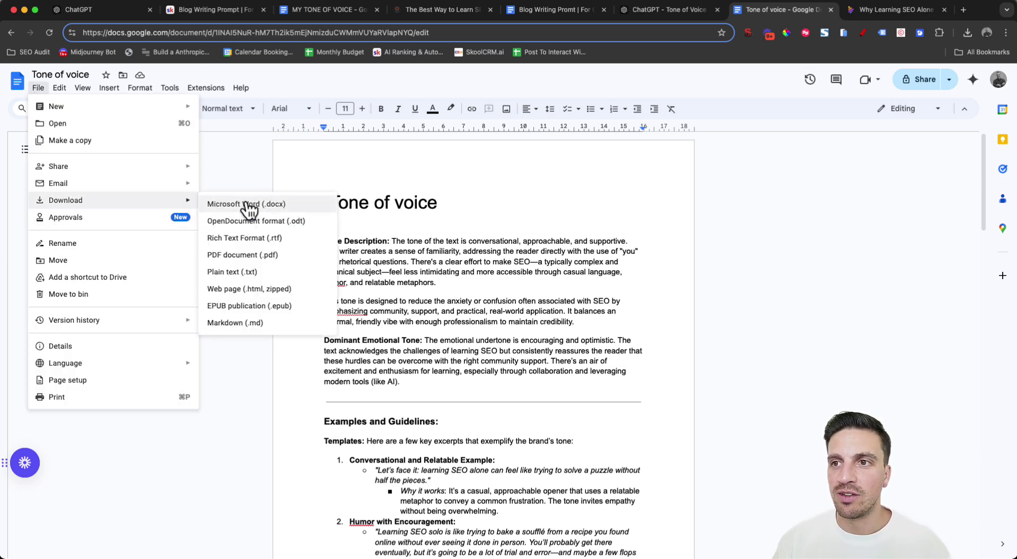
{"action": "left_click", "coordinate": [258, 273]}
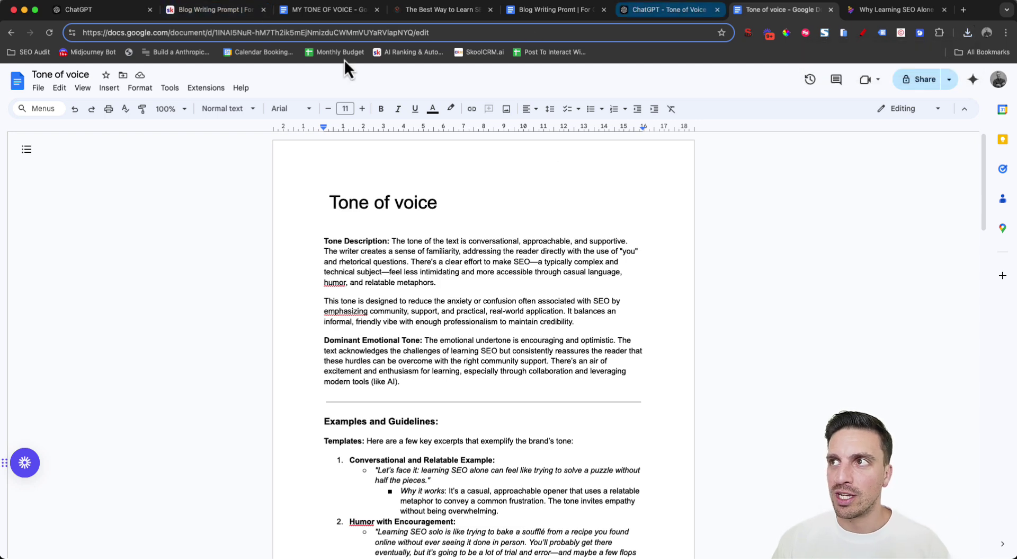
{"action": "left_click", "coordinate": [665, 10]}
Step: Confirm the GPT-4o with canvas model and start a new empty chat
{"action": "left_click", "coordinate": [92, 9]}
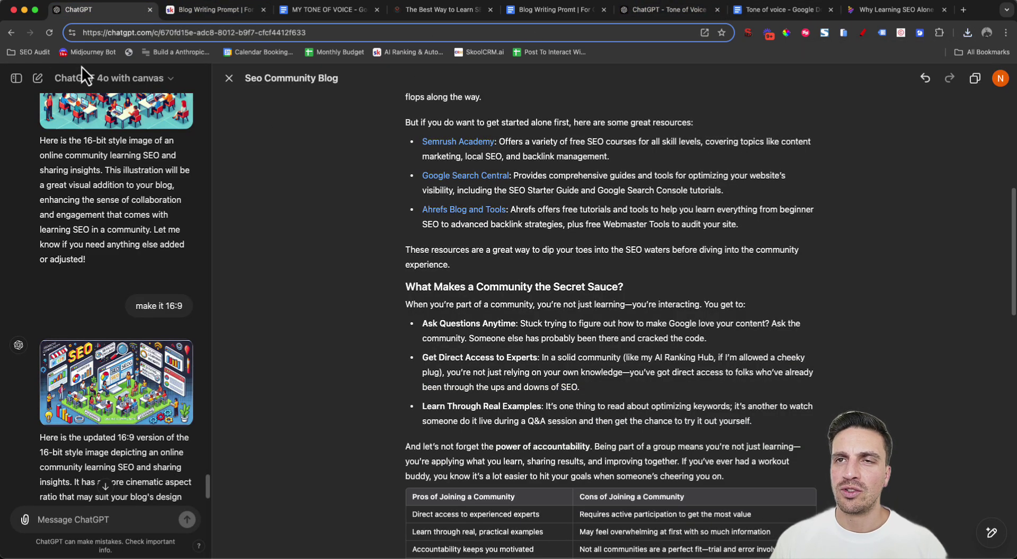
{"action": "left_click", "coordinate": [51, 80]}
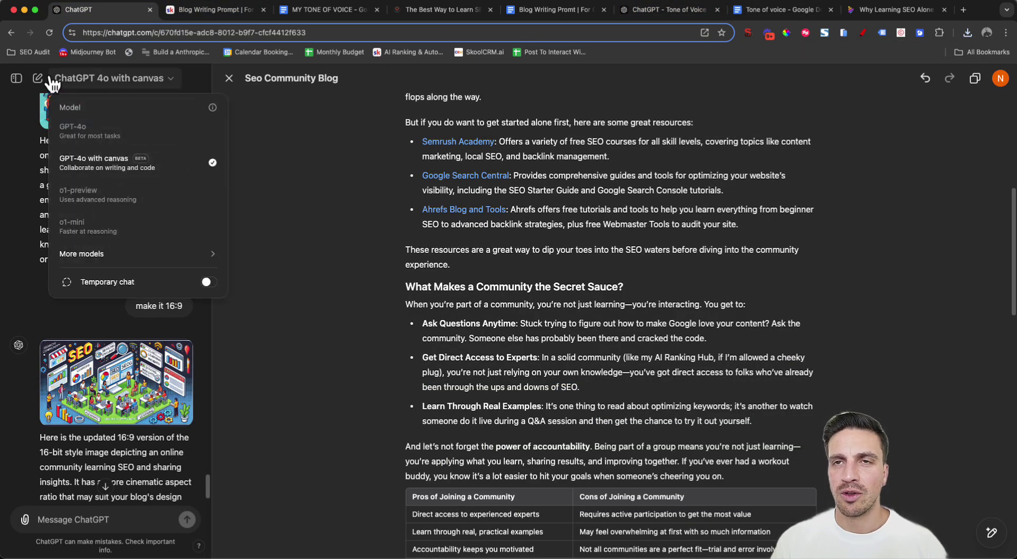
{"action": "left_click", "coordinate": [16, 78]}
{"action": "left_click", "coordinate": [15, 78]}
{"action": "left_click", "coordinate": [328, 176]}
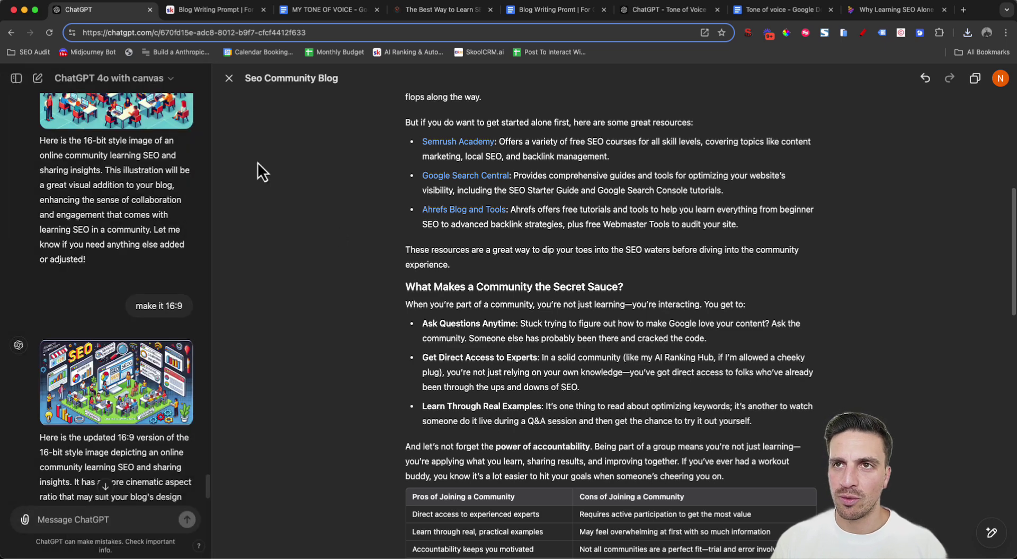
{"action": "left_click", "coordinate": [16, 78]}
{"action": "left_click", "coordinate": [96, 103]}
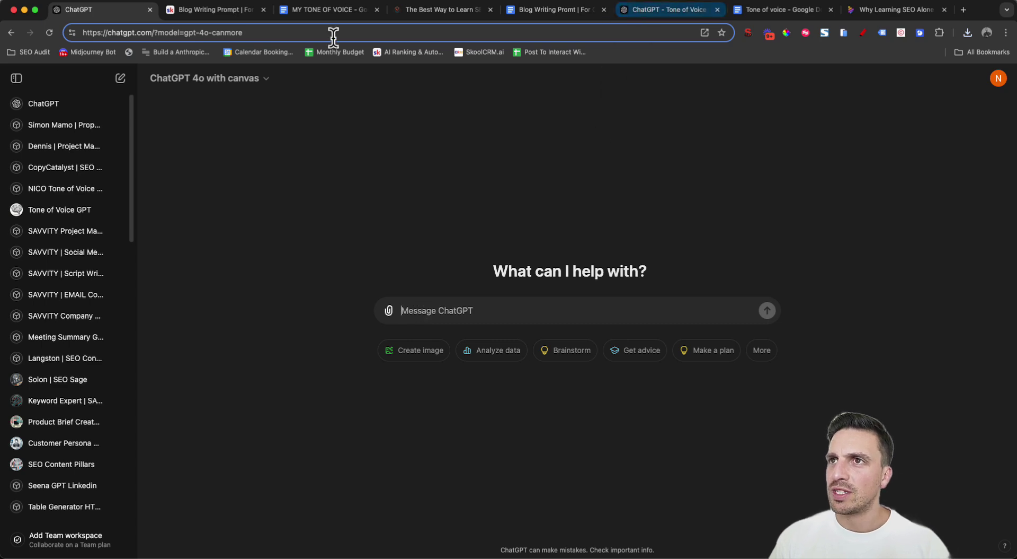
Step: Copy the full Blog Writing Prompt from the Skool lesson and return to ChatGPT
{"action": "left_click", "coordinate": [196, 17]}
{"action": "scroll", "coordinate": [602, 329], "scroll_direction": "up", "scroll_amount": 7}
{"action": "triple_click", "coordinate": [634, 278]}
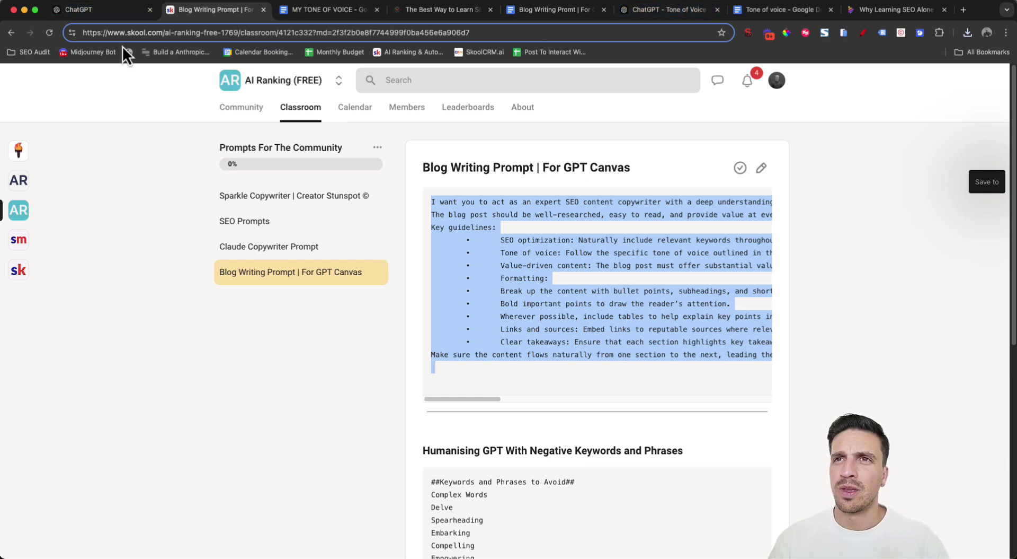
{"action": "left_click", "coordinate": [98, 13]}
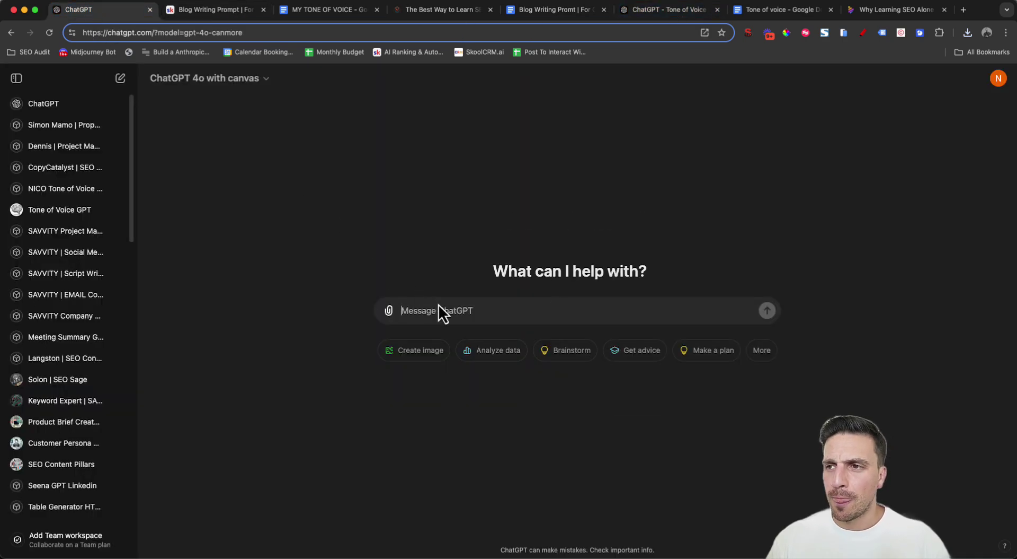
Step: Paste the blog prompt and set its topic to why learning about SEO in a community is the best way
{"action": "key", "text": "super+v"}
{"action": "scroll", "coordinate": [518, 310], "scroll_direction": "up", "scroll_amount": 5}
{"action": "scroll", "coordinate": [518, 317], "scroll_direction": "up", "scroll_amount": 1}
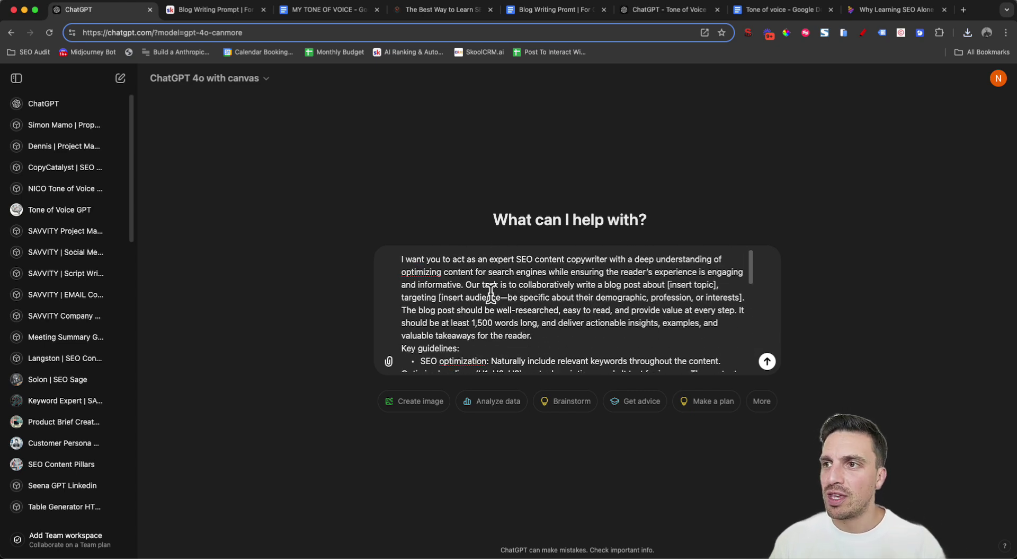
{"action": "left_click_drag", "start_coordinate": [717, 284], "coordinate": [666, 284]}
{"action": "key", "text": "BackSpace"}
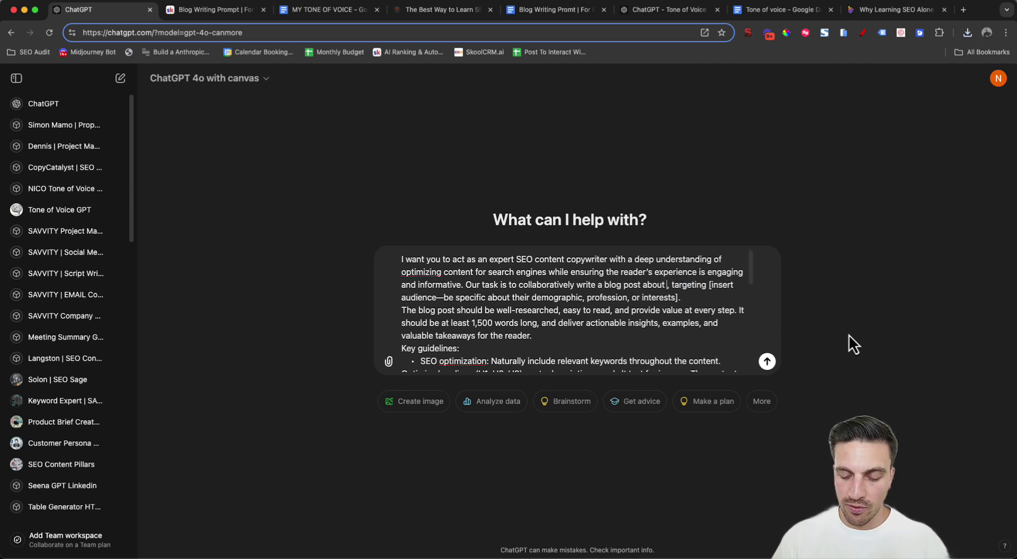
{"action": "type", "text": "'why elarn"}
{"action": "key", "text": "BackSpace"}
{"action": "key", "text": "BackSpace"}
{"action": "key", "text": "BackSpace"}
{"action": "key", "text": "BackSpace"}
{"action": "key", "text": "BackSpace"}
{"action": "type", "text": "learning about SEO in an communityis the best way"}
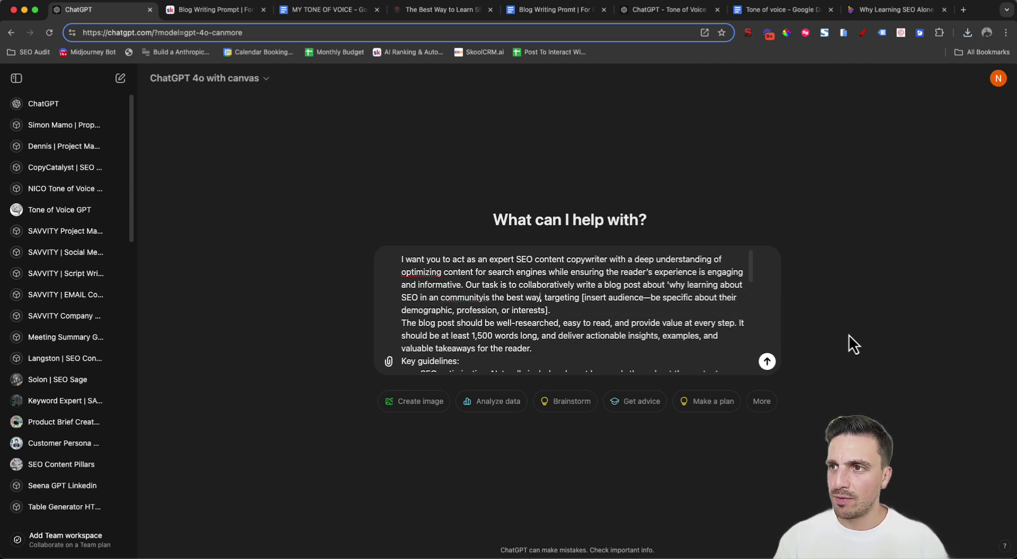
{"action": "type", "text": "'"}
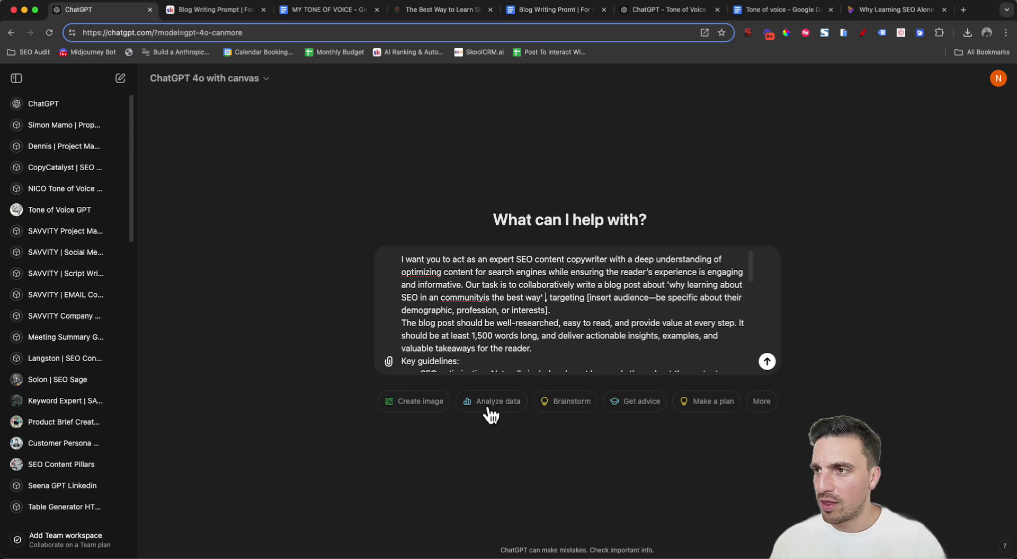
{"action": "left_click", "coordinate": [489, 297]}
{"action": "key", "text": "BackSpace"}
{"action": "key", "text": "BackSpace"}
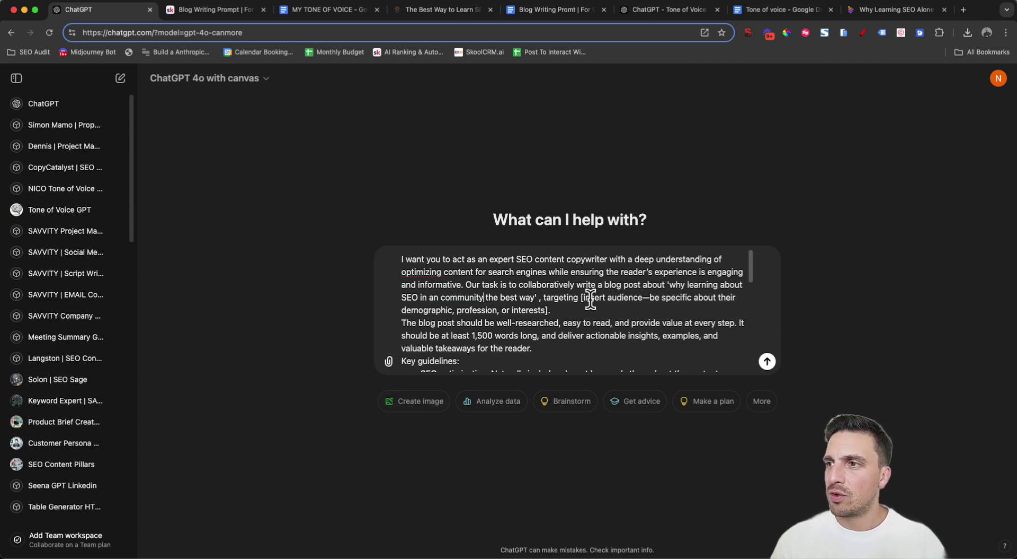
Step: Replace the [insert audience] placeholder with small business owners
{"action": "left_click_drag", "start_coordinate": [580, 298], "coordinate": [547, 308]}
{"action": "right_click", "coordinate": [647, 297]}
{"action": "left_click", "coordinate": [681, 401]}
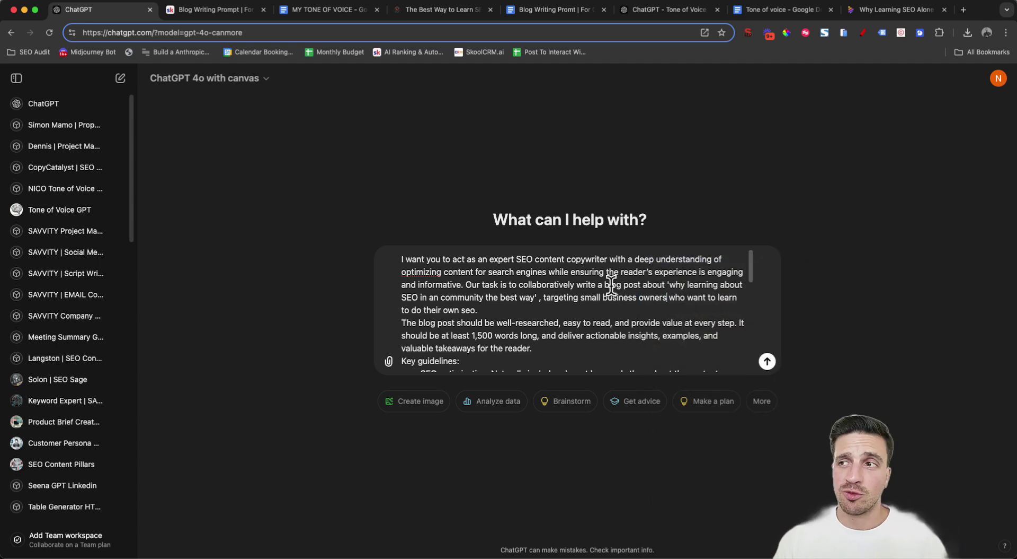
Step: Attach the Tone of voice .txt file from Chrome's downloads to the blog prompt
{"action": "scroll", "coordinate": [607, 291], "scroll_direction": "down", "scroll_amount": 3}
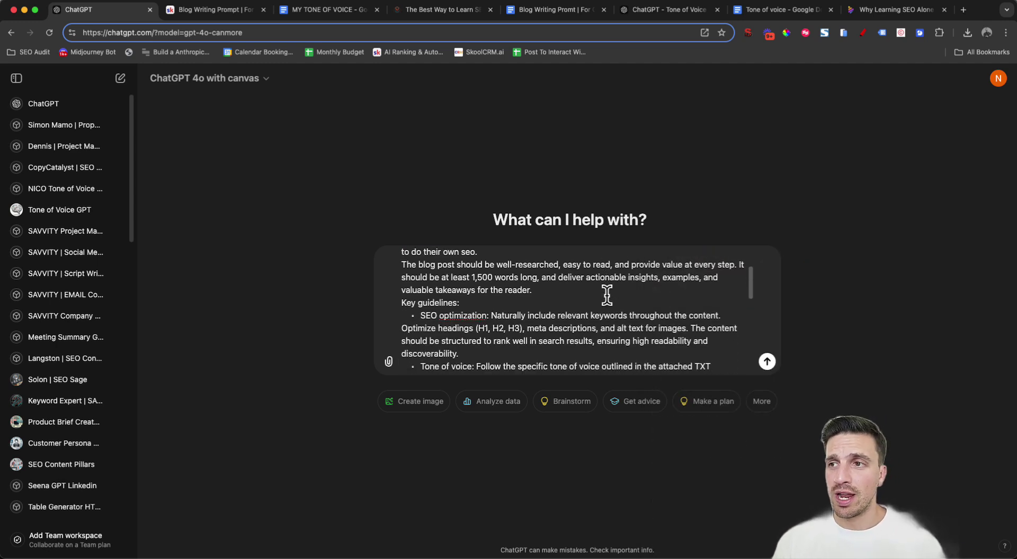
{"action": "scroll", "coordinate": [569, 273], "scroll_direction": "down", "scroll_amount": 3}
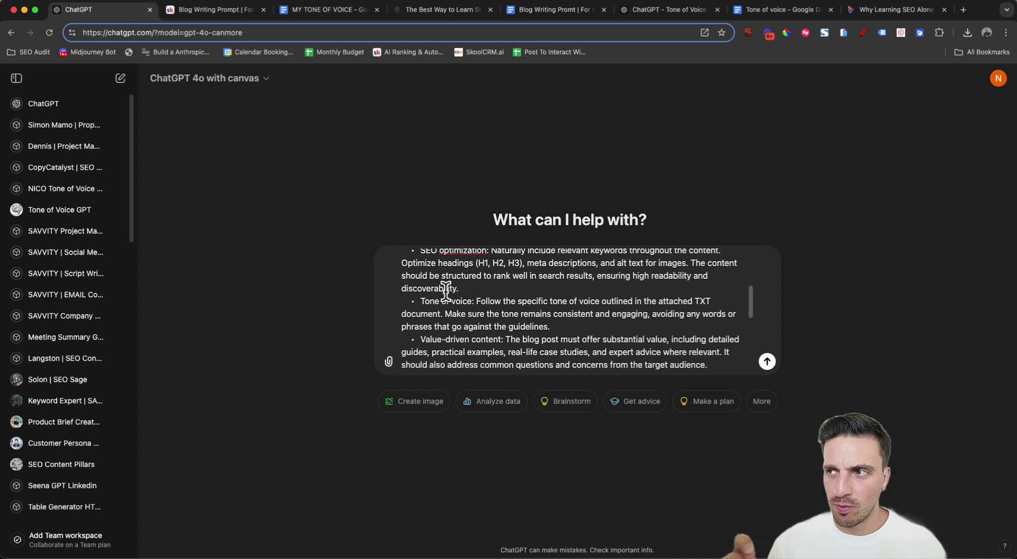
{"action": "left_click_drag", "start_coordinate": [480, 301], "coordinate": [713, 301]}
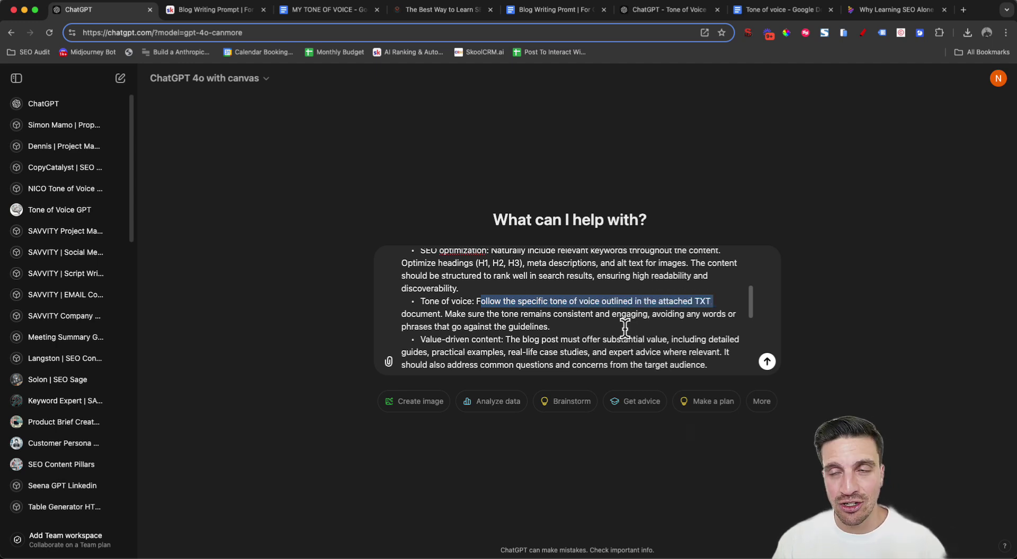
{"action": "left_click", "coordinate": [968, 34]}
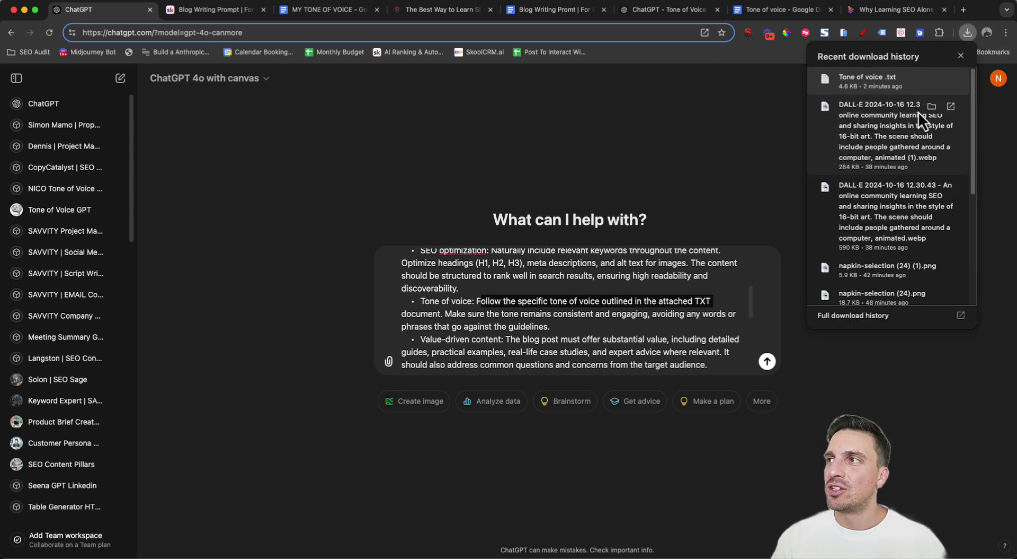
{"action": "left_click_drag", "start_coordinate": [902, 82], "coordinate": [673, 220]}
{"action": "left_click_drag", "start_coordinate": [564, 294], "coordinate": [563, 293]}
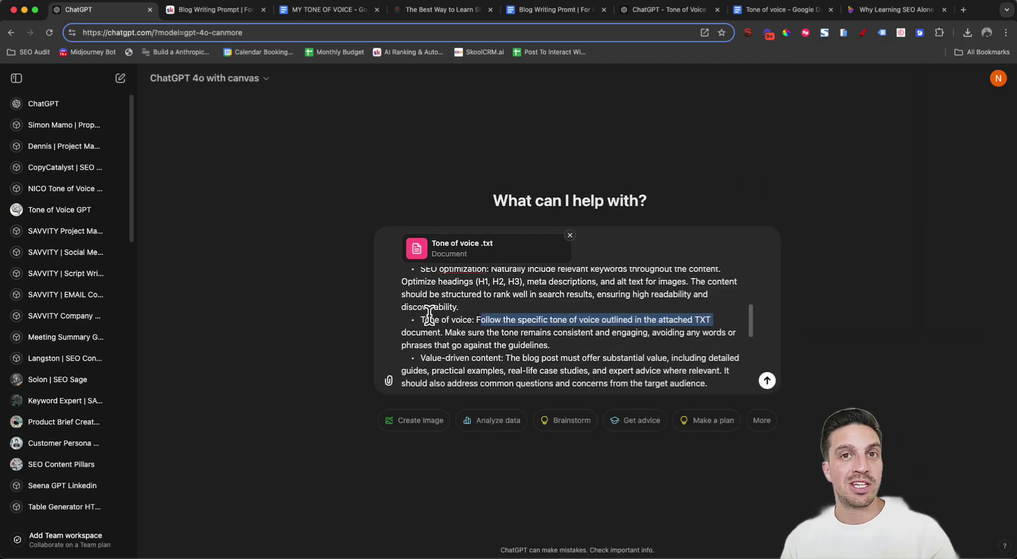
Step: Send the blog prompt with the tone file to start the canvas draft
{"action": "left_click", "coordinate": [479, 339]}
{"action": "scroll", "coordinate": [485, 342], "scroll_direction": "down", "scroll_amount": 5}
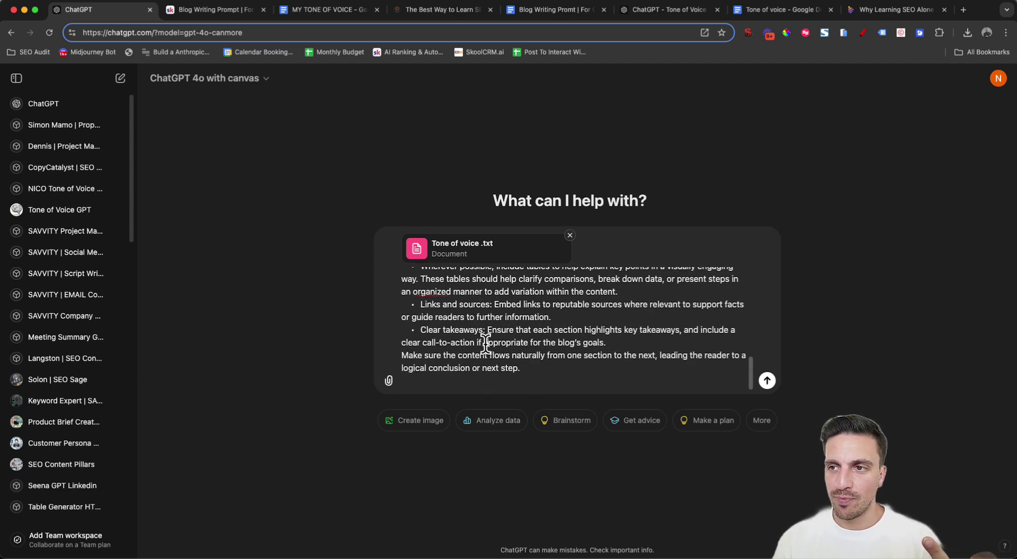
{"action": "key", "text": "Return"}
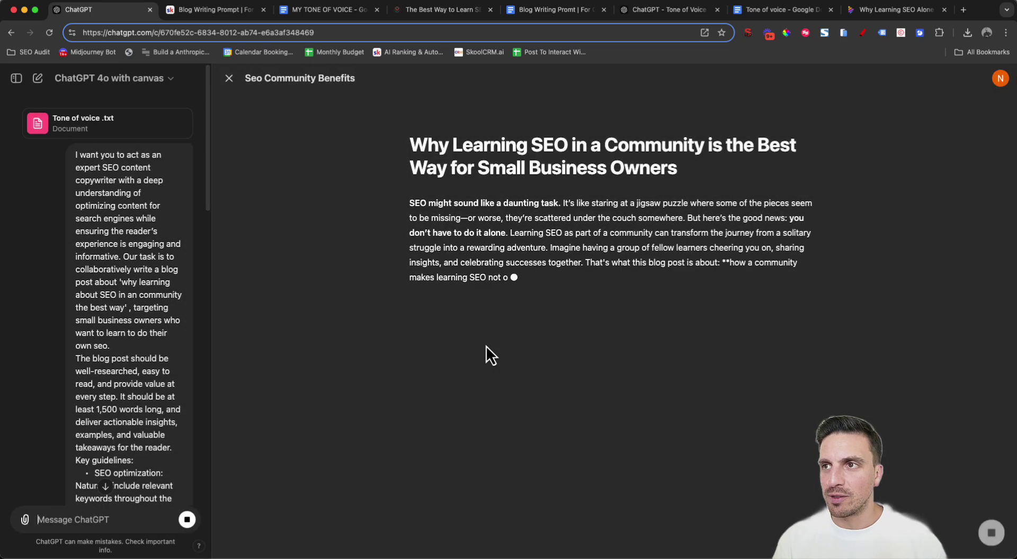
Step: Scroll through the finished draft, reviewing its table of contents, benefits table and case studies
{"action": "scroll", "coordinate": [720, 304], "scroll_direction": "up", "scroll_amount": 10}
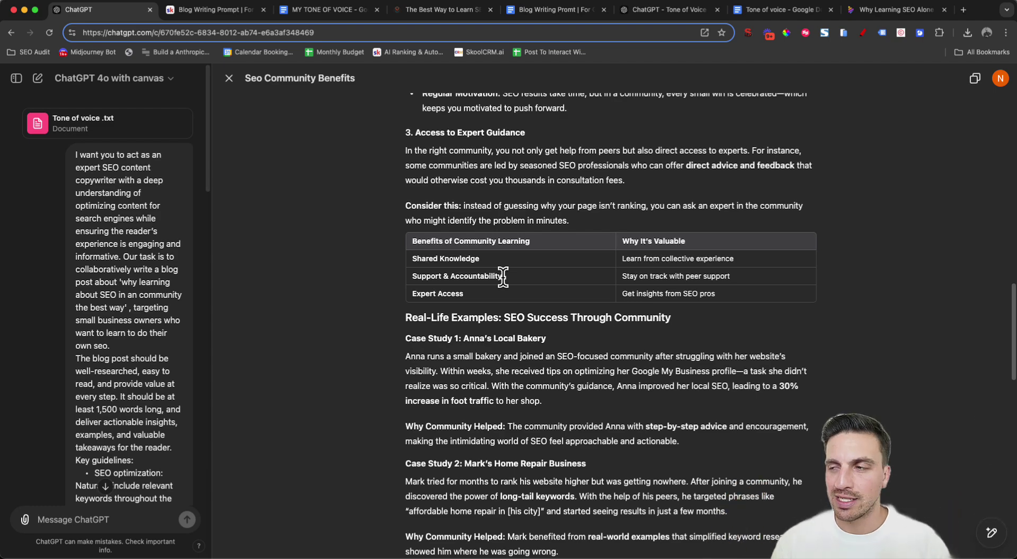
{"action": "scroll", "coordinate": [477, 307], "scroll_direction": "down", "scroll_amount": 10}
{"action": "scroll", "coordinate": [501, 321], "scroll_direction": "up", "scroll_amount": 20}
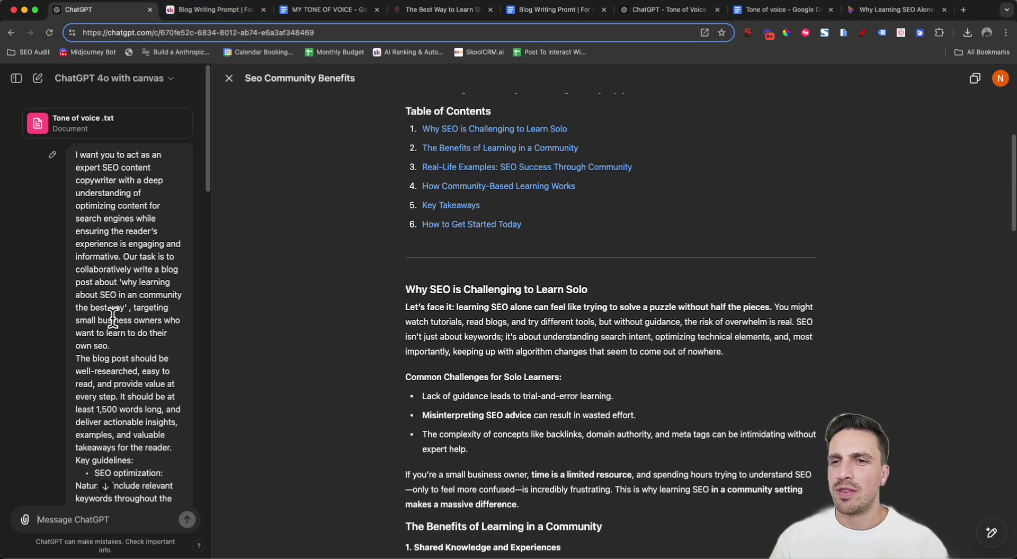
{"action": "scroll", "coordinate": [107, 288], "scroll_direction": "down", "scroll_amount": 15}
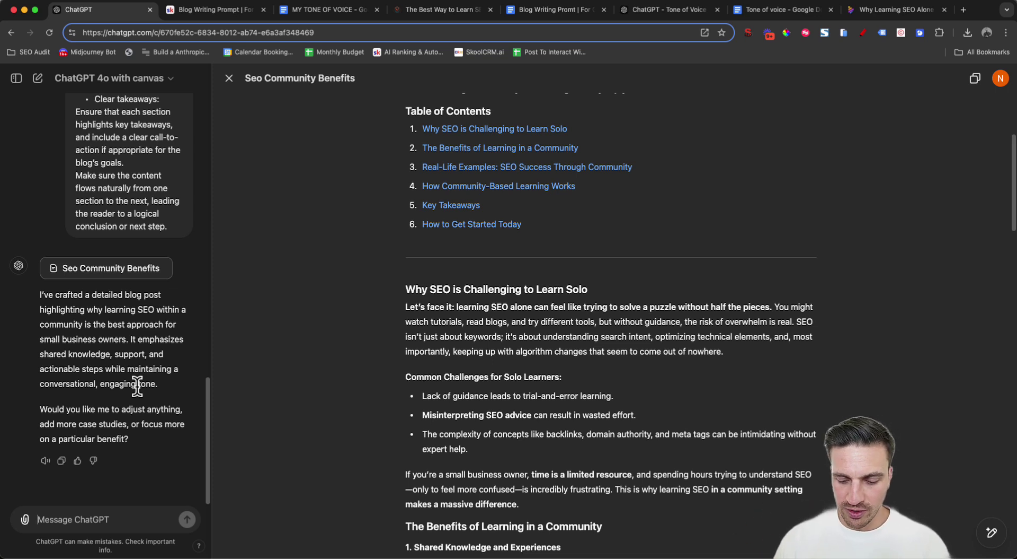
Step: Web-search 'find high quality sources to learn seo for free.' and review the returned courses
{"action": "type", "text": "/"}
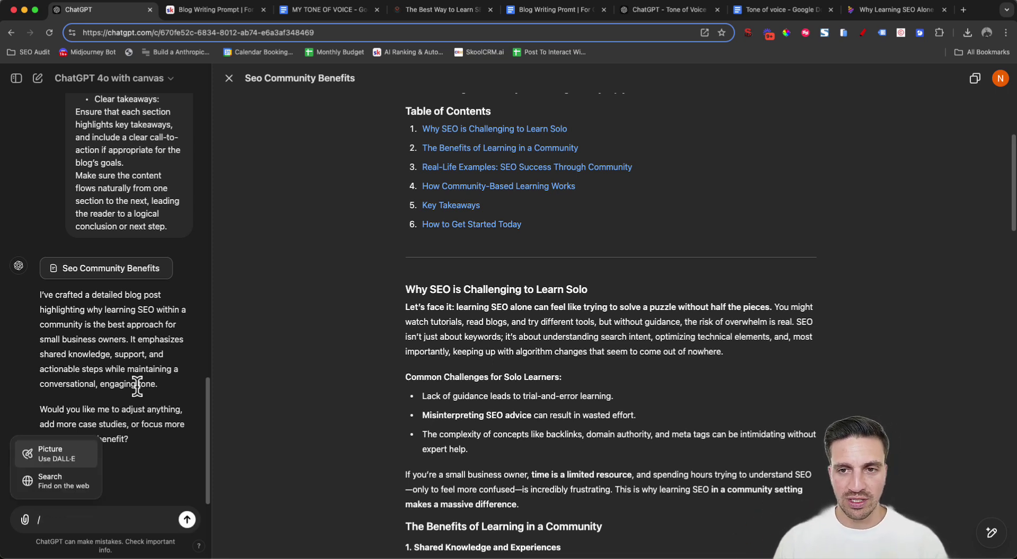
{"action": "key", "text": "Down"}
{"action": "key", "text": "Return"}
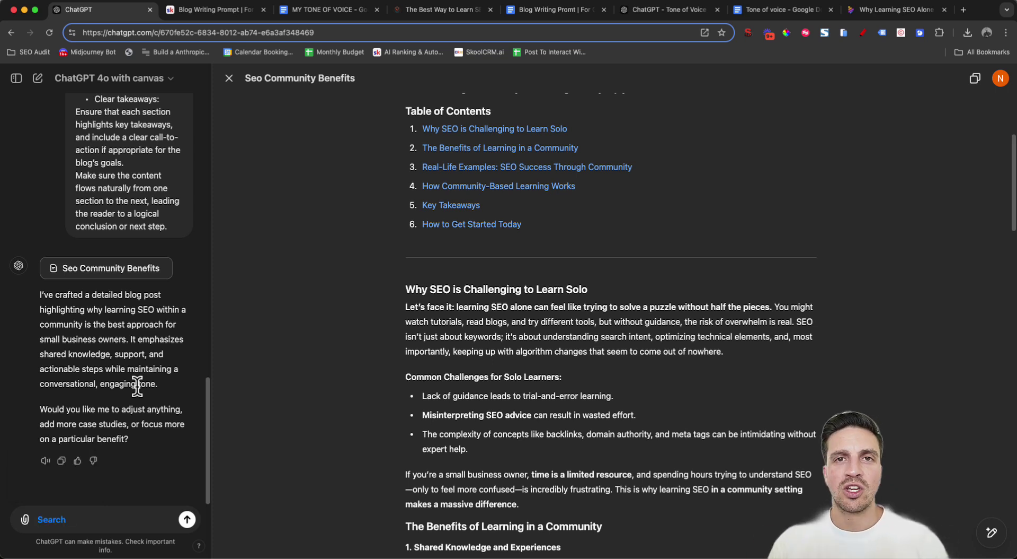
{"action": "type", "text": "find high quality sources to learn seo for free."}
{"action": "key", "text": "Return"}
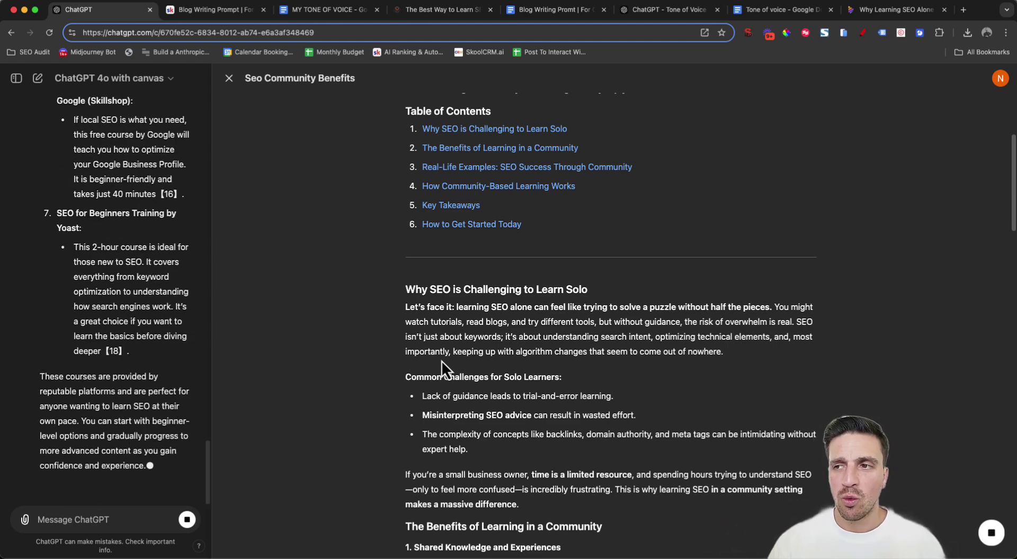
{"action": "scroll", "coordinate": [584, 297], "scroll_direction": "down", "scroll_amount": 10}
{"action": "scroll", "coordinate": [175, 371], "scroll_direction": "up", "scroll_amount": 4}
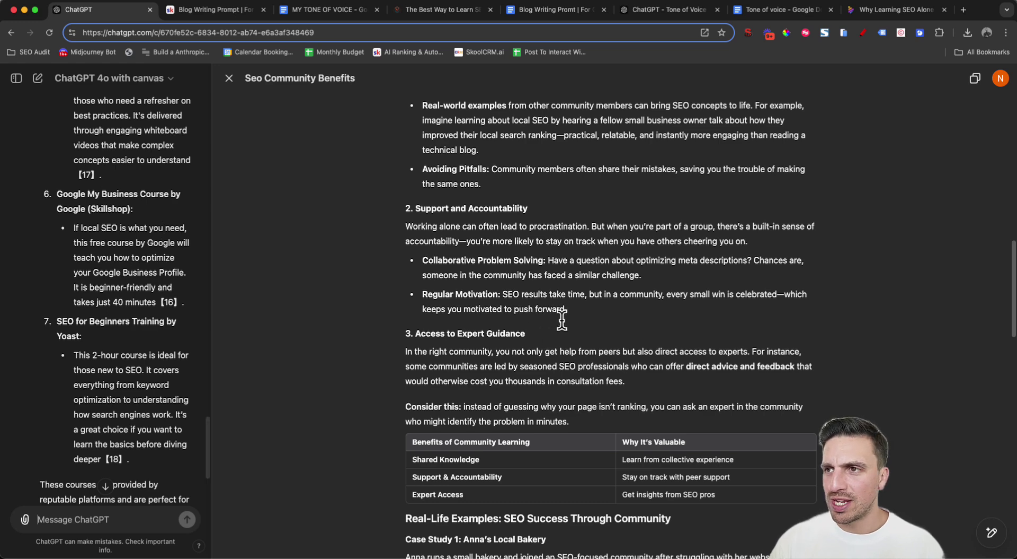
{"action": "scroll", "coordinate": [556, 316], "scroll_direction": "down", "scroll_amount": 5}
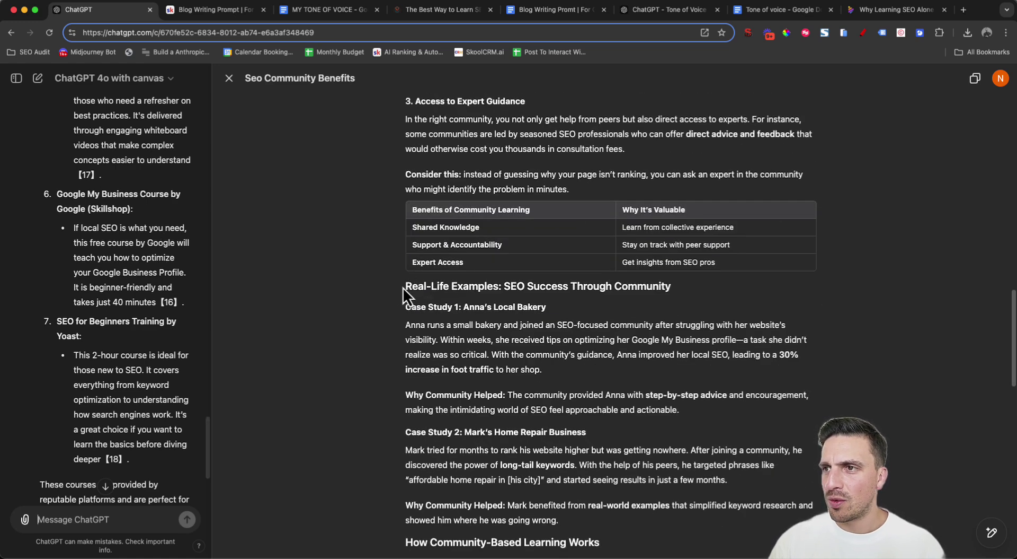
Step: Below the benefits table, add 'If you want to learn SEO alone first, here are some resources to get you started.'
{"action": "left_click", "coordinate": [407, 286]}
{"action": "key", "text": "Return"}
{"action": "key", "text": "Return"}
{"action": "key", "text": "Return"}
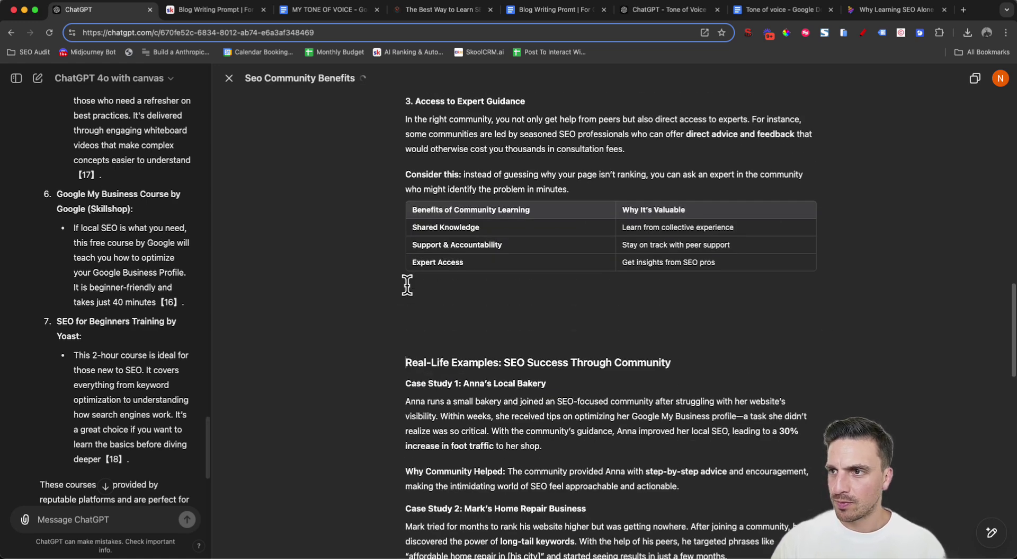
{"action": "key", "text": "Up"}
{"action": "key", "text": "Up"}
{"action": "key", "text": "Down"}
{"action": "key", "text": "Down"}
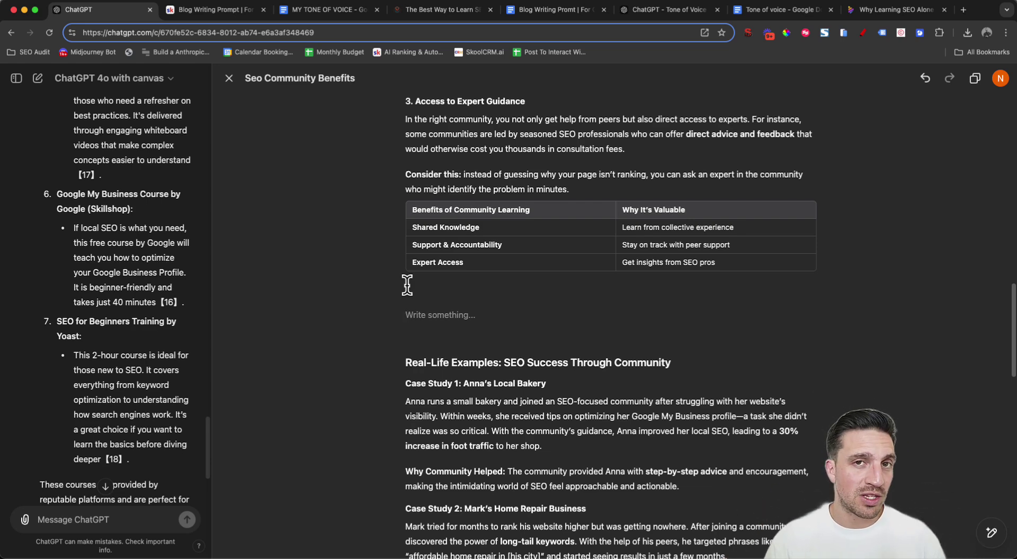
{"action": "type", "text": "If you want to learn SEO alone fiirst, here are some resources t oget you started."}
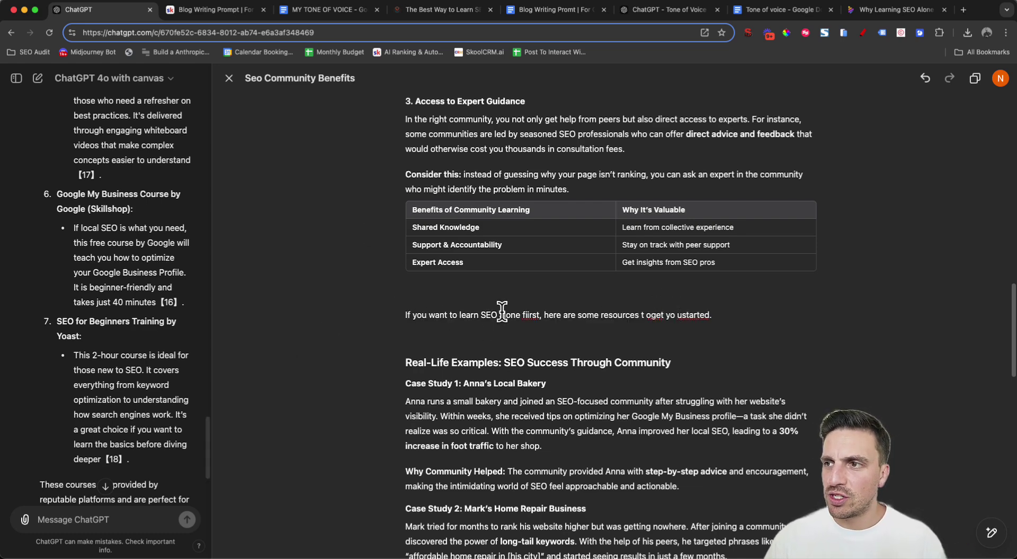
Step: Select the free SEO course list in the chat to copy it
{"action": "scroll", "coordinate": [167, 221], "scroll_direction": "up", "scroll_amount": 5}
{"action": "scroll", "coordinate": [161, 231], "scroll_direction": "up", "scroll_amount": 8}
{"action": "scroll", "coordinate": [127, 265], "scroll_direction": "up", "scroll_amount": 10}
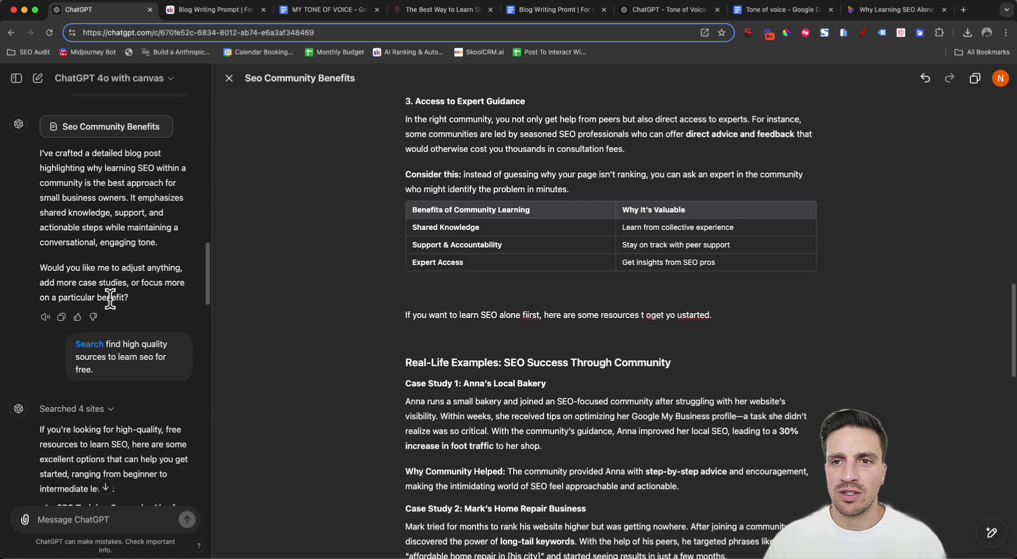
{"action": "scroll", "coordinate": [106, 313], "scroll_direction": "down", "scroll_amount": 4}
{"action": "left_click_drag", "start_coordinate": [42, 386], "coordinate": [148, 307]}
Step: Paste the free SEO course list on a new line after the resources sentence and select it
{"action": "left_click", "coordinate": [522, 321]}
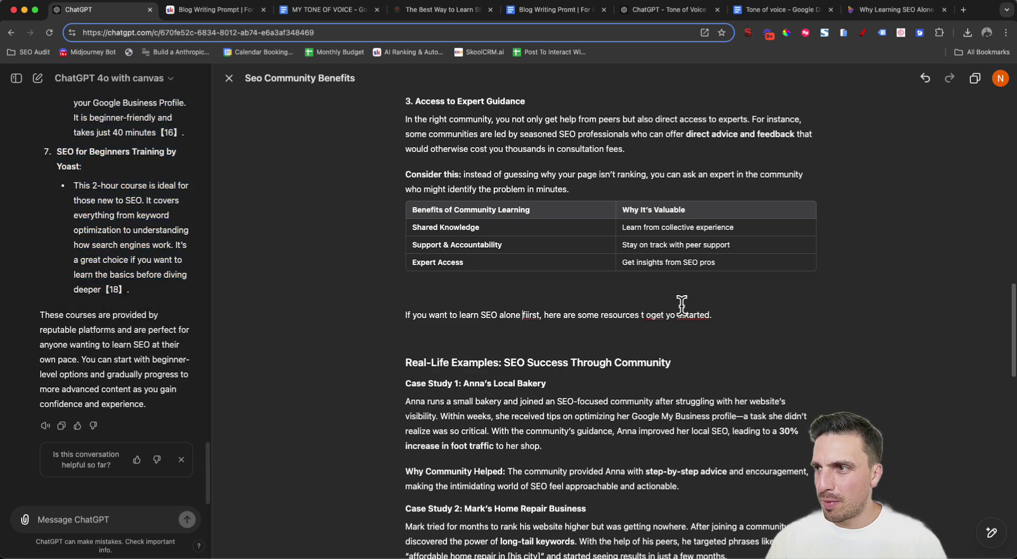
{"action": "left_click", "coordinate": [752, 307]}
{"action": "key", "text": "Return"}
{"action": "key", "text": "cmd+v"}
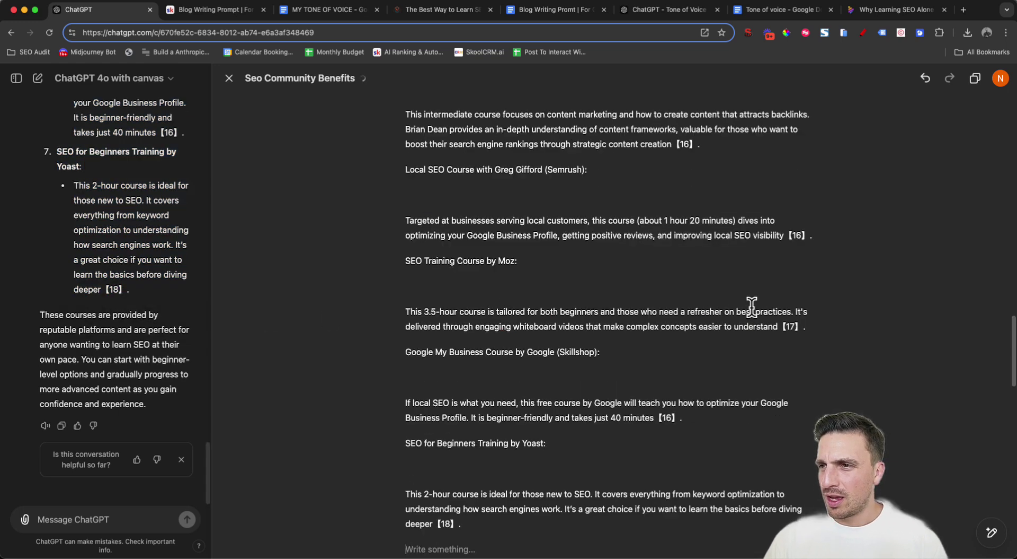
{"action": "left_click_drag", "start_coordinate": [492, 529], "coordinate": [444, 383]}
{"action": "scroll", "coordinate": [451, 390], "scroll_direction": "down", "scroll_amount": 2}
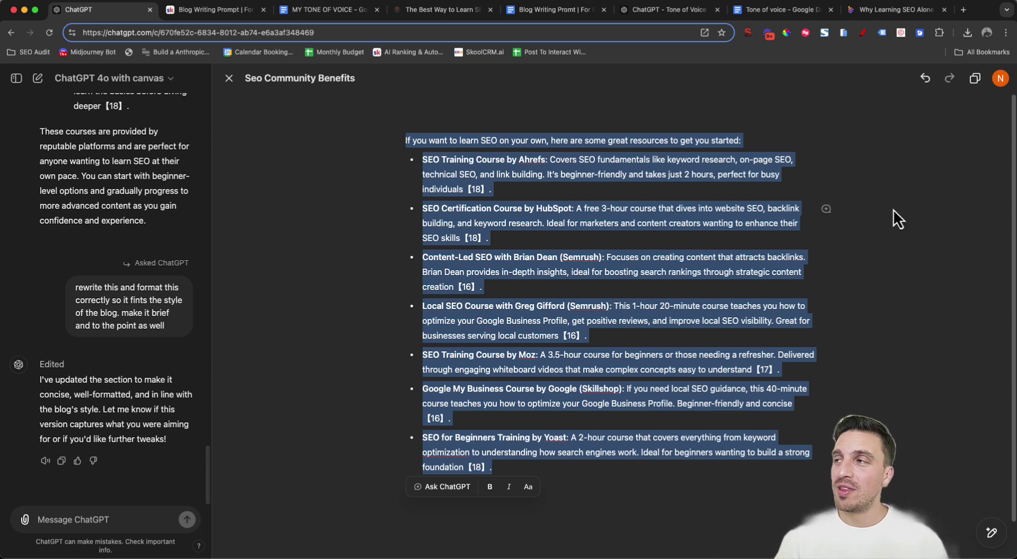
{"action": "left_click", "coordinate": [926, 79]}
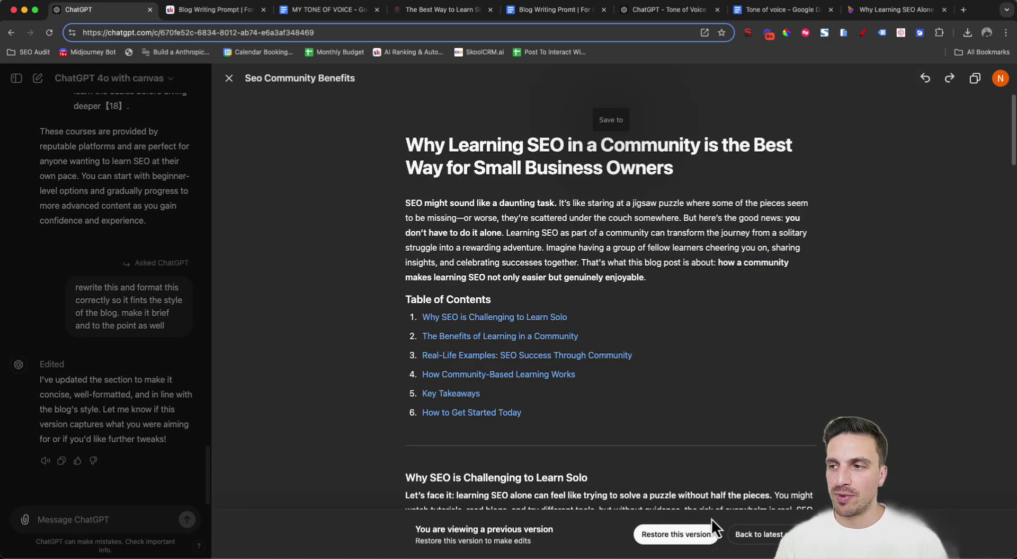
{"action": "left_click", "coordinate": [709, 535]}
{"action": "scroll", "coordinate": [694, 466], "scroll_direction": "down", "scroll_amount": 7}
{"action": "scroll", "coordinate": [668, 376], "scroll_direction": "down", "scroll_amount": 13}
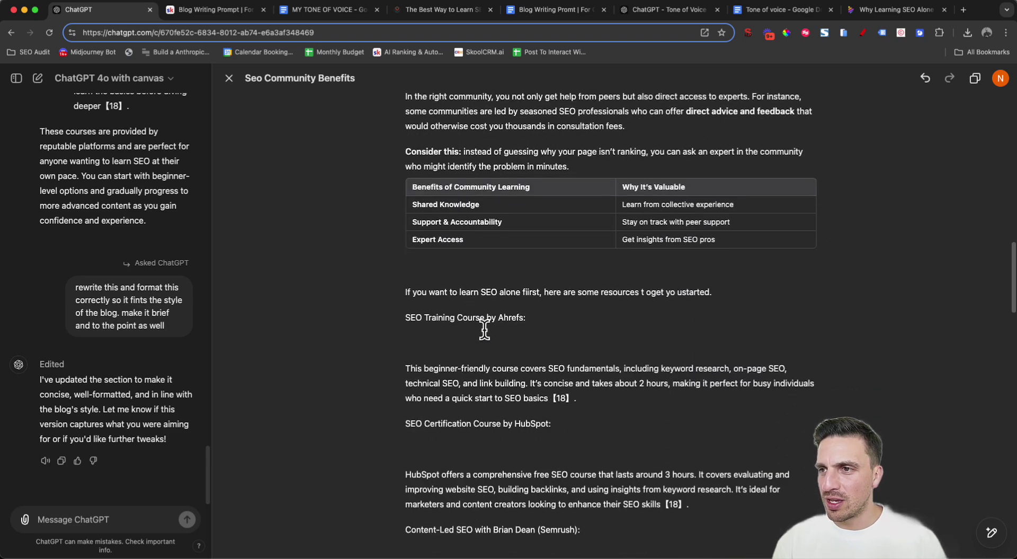
{"action": "key", "text": "super+z"}
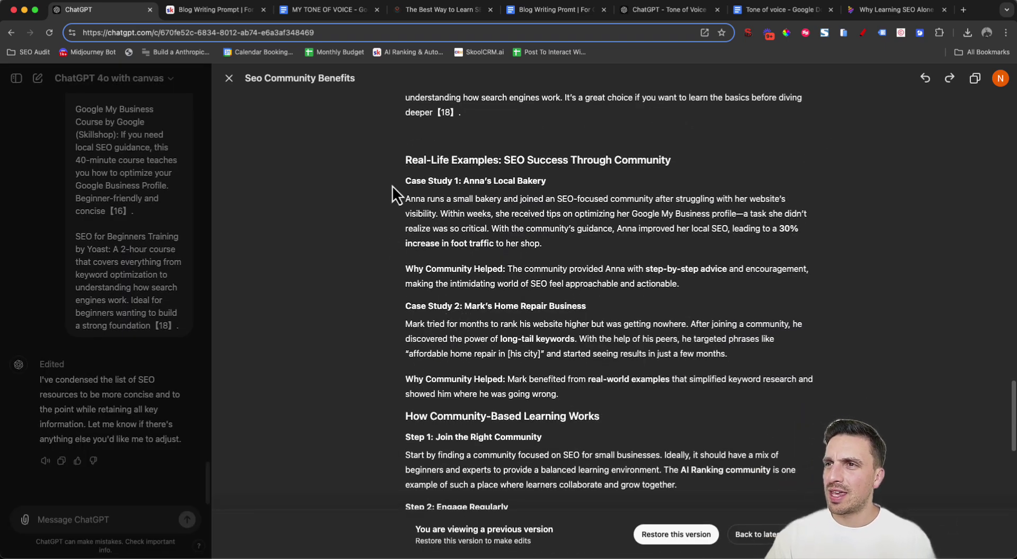
{"action": "scroll", "coordinate": [426, 317], "scroll_direction": "down", "scroll_amount": 6}
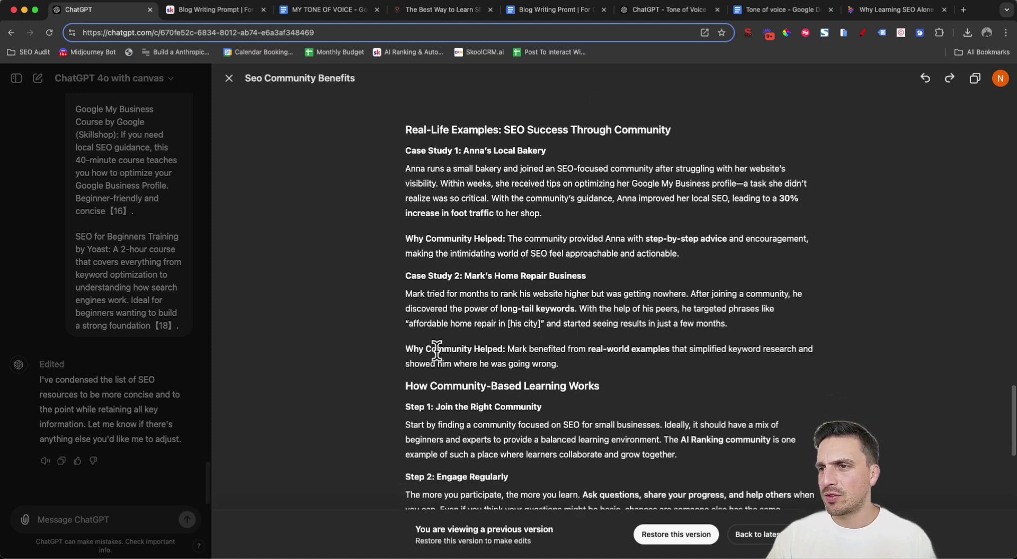
{"action": "scroll", "coordinate": [438, 351], "scroll_direction": "down", "scroll_amount": 5}
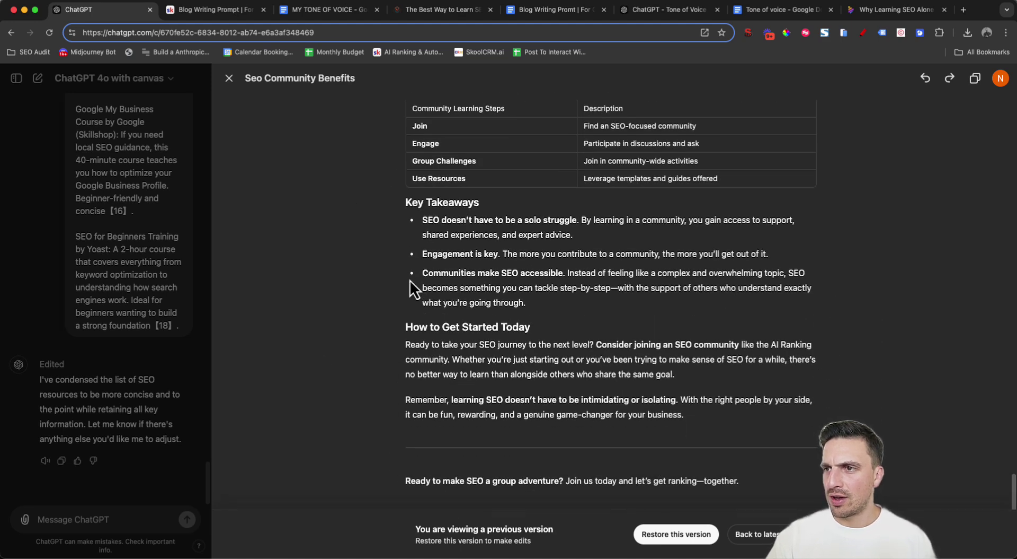
{"action": "scroll", "coordinate": [516, 373], "scroll_direction": "up", "scroll_amount": 20}
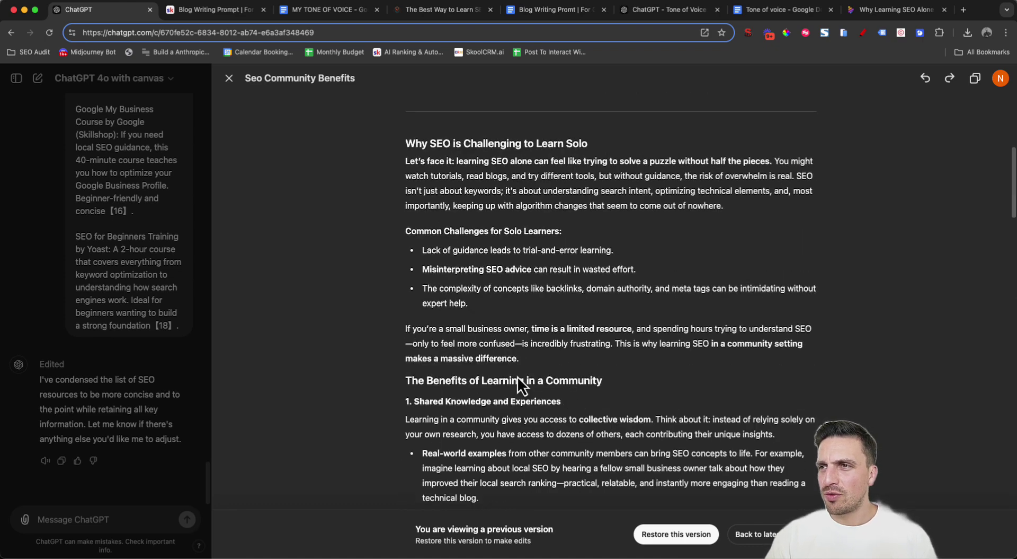
{"action": "scroll", "coordinate": [516, 371], "scroll_direction": "up", "scroll_amount": 6}
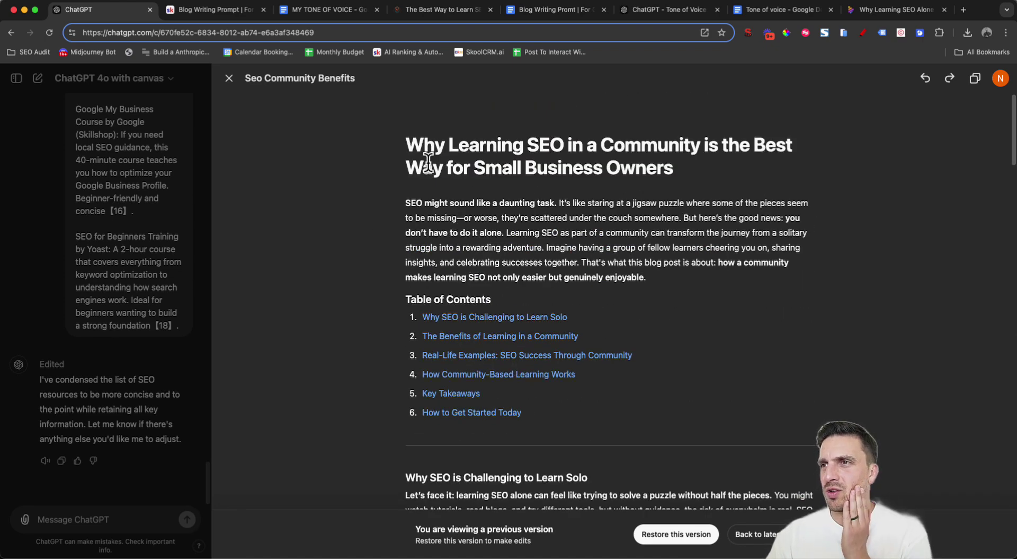
{"action": "left_click_drag", "start_coordinate": [422, 144], "coordinate": [552, 165]}
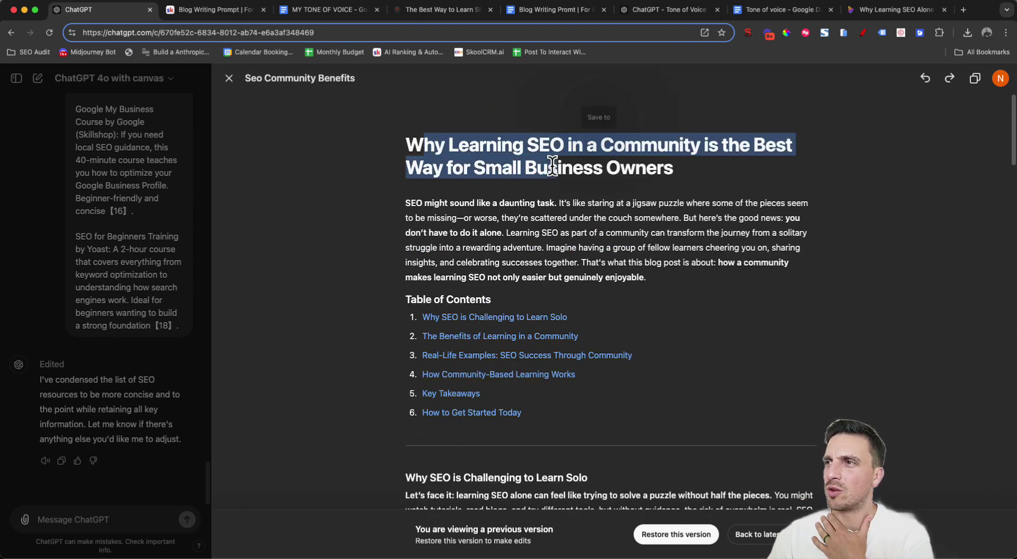
{"action": "left_click", "coordinate": [563, 258]}
{"action": "scroll", "coordinate": [563, 258], "scroll_direction": "down", "scroll_amount": 10}
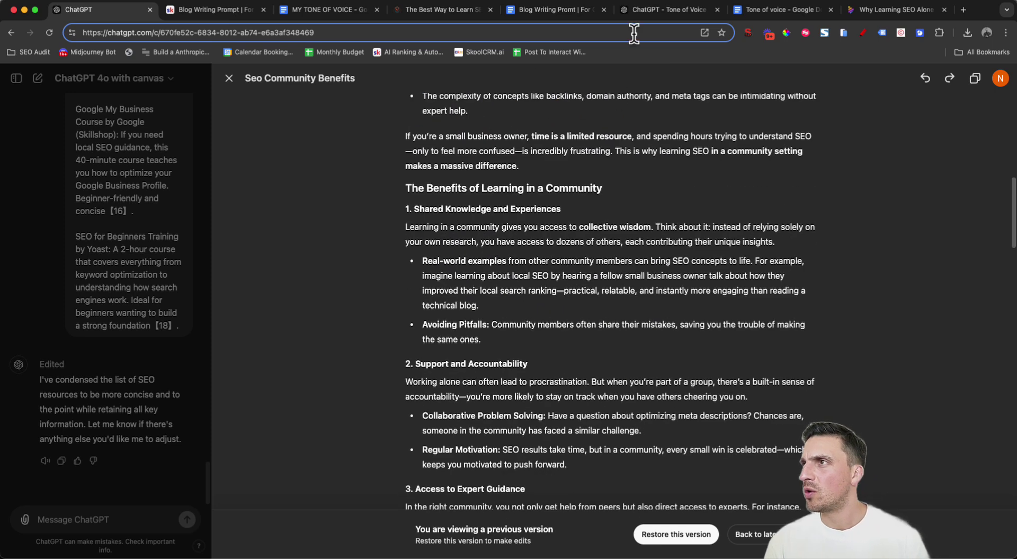
Step: Open the AI Ranking community's About page in Skool and select its full description
{"action": "left_click", "coordinate": [231, 9]}
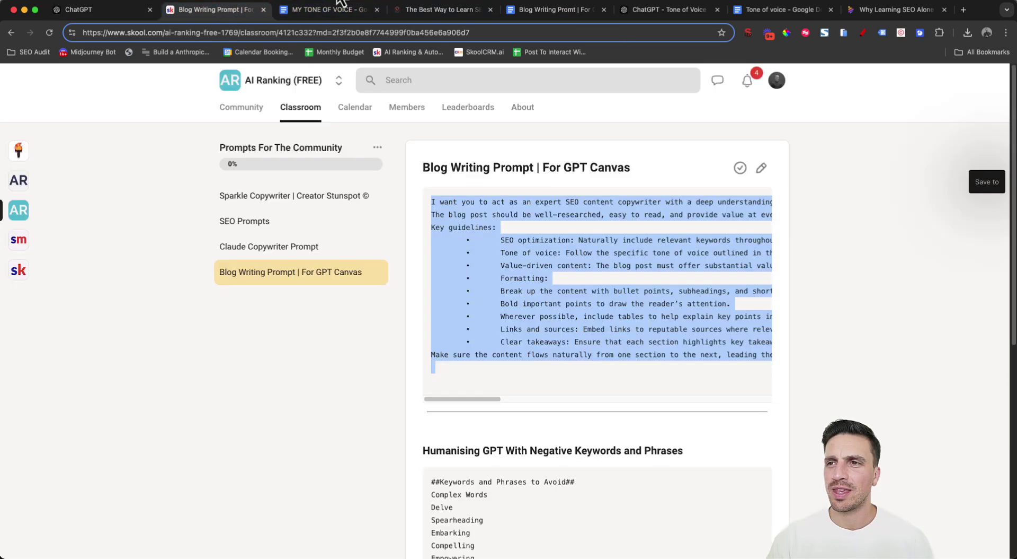
{"action": "left_click", "coordinate": [20, 183]}
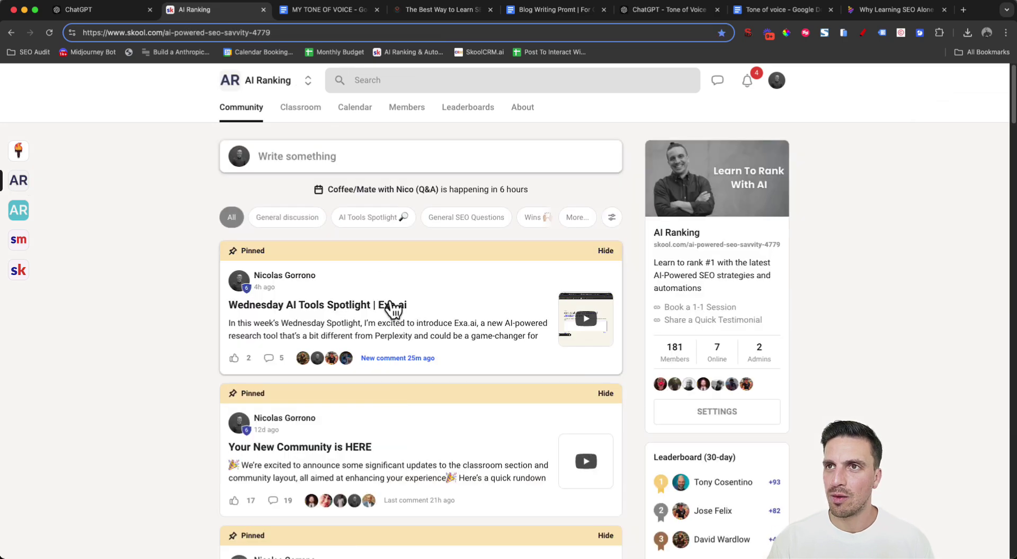
{"action": "left_click", "coordinate": [518, 110]}
{"action": "left_click_drag", "start_coordinate": [182, 159], "coordinate": [614, 508]}
{"action": "scroll", "coordinate": [501, 482], "scroll_direction": "down", "scroll_amount": 5}
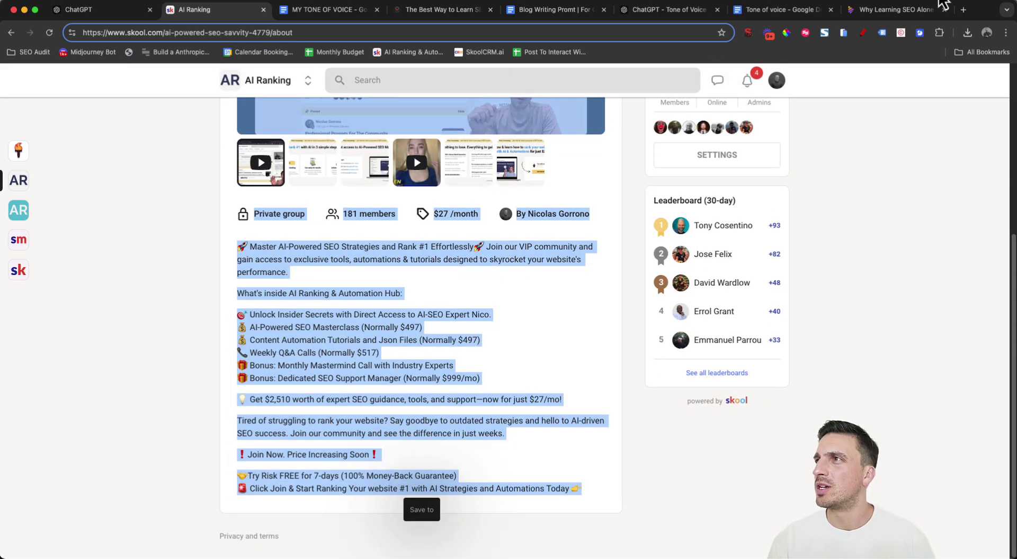
Step: Restore the earlier full post version and review the AI Ranking details in How to Get Started Today
{"action": "left_click", "coordinate": [68, 10]}
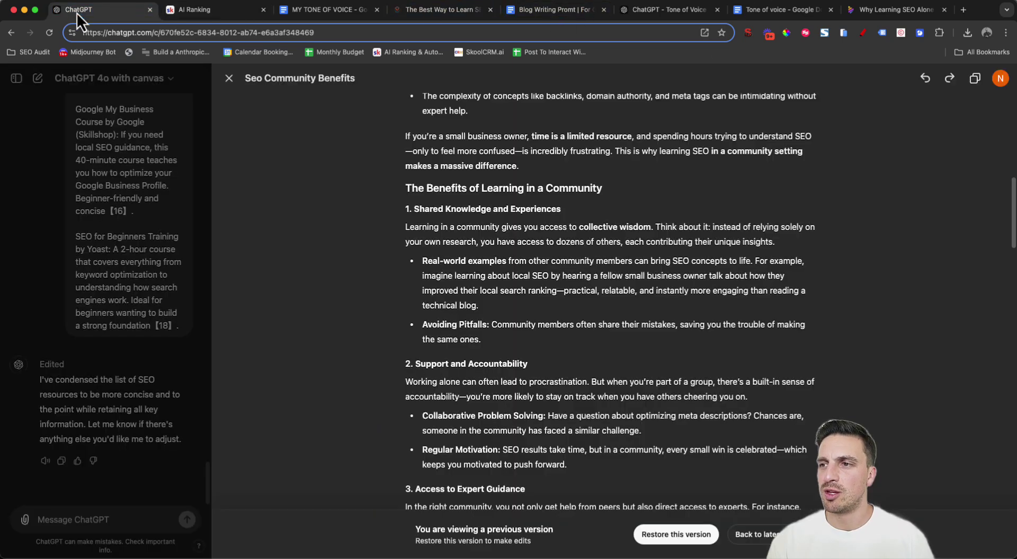
{"action": "scroll", "coordinate": [477, 429], "scroll_direction": "down", "scroll_amount": 15}
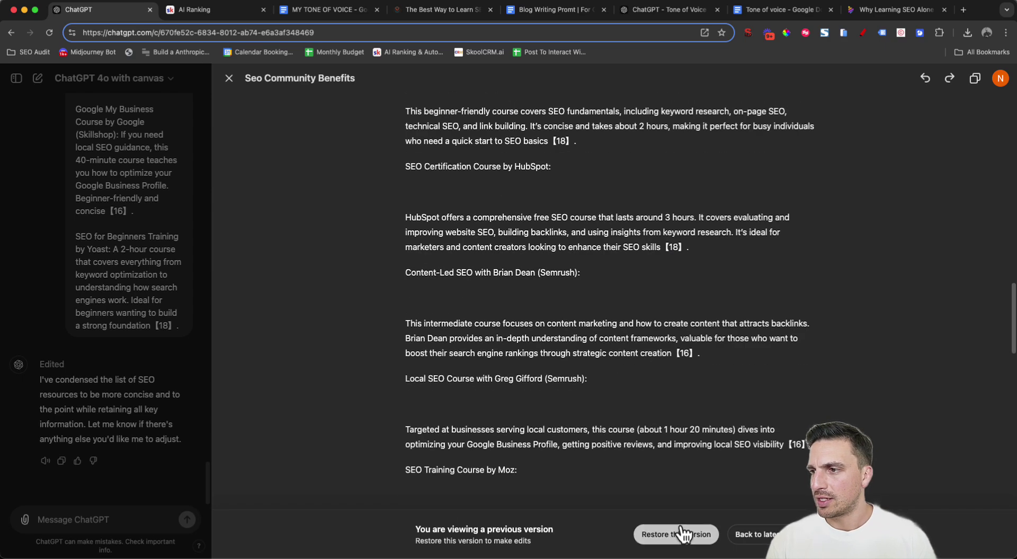
{"action": "left_click", "coordinate": [683, 534]}
{"action": "scroll", "coordinate": [647, 386], "scroll_direction": "down", "scroll_amount": 3}
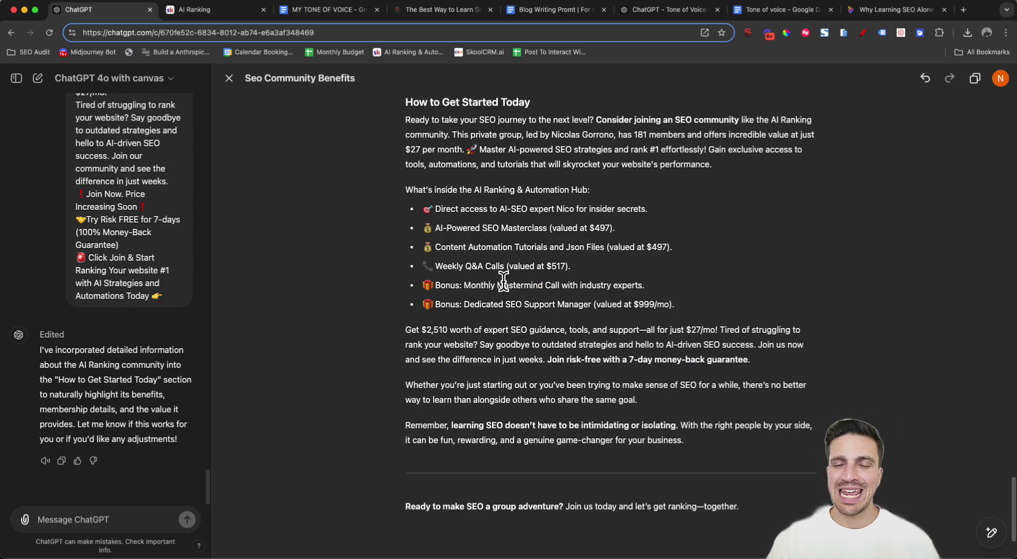
{"action": "scroll", "coordinate": [456, 217], "scroll_direction": "up", "scroll_amount": 1}
{"action": "scroll", "coordinate": [456, 216], "scroll_direction": "up", "scroll_amount": 1}
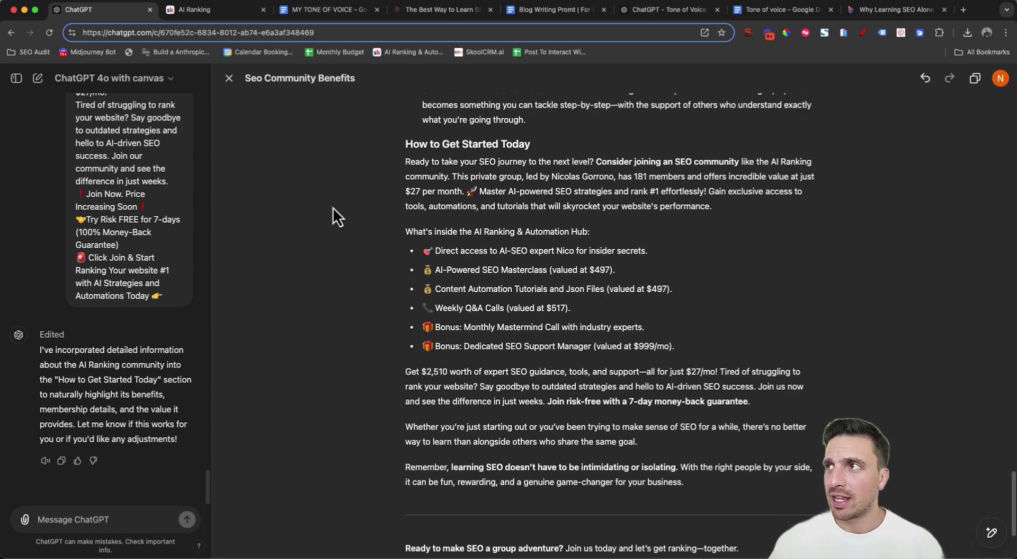
Step: Hyperlink 'AI Ranking community' in How to Get Started Today to its Skool About page URL
{"action": "left_click", "coordinate": [236, 12]}
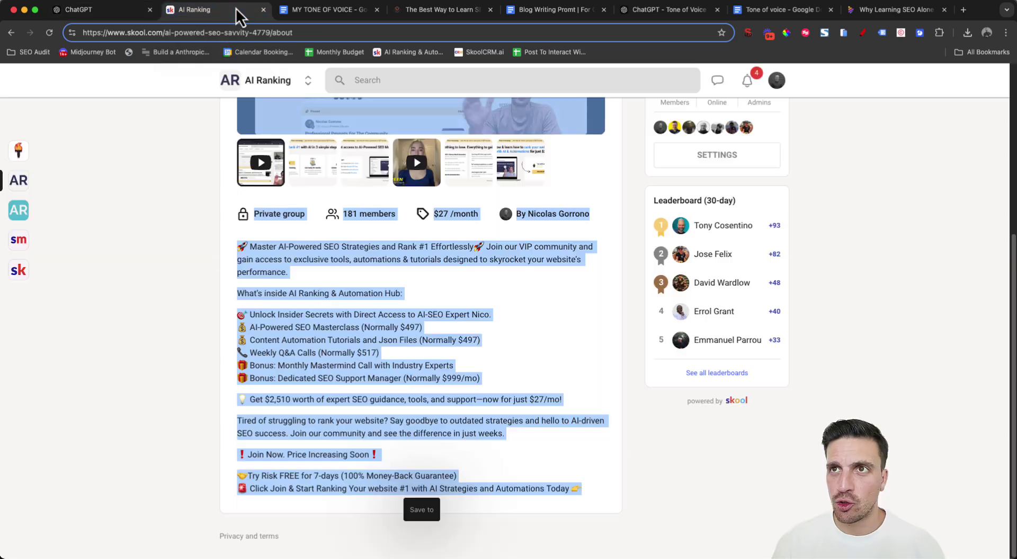
{"action": "left_click", "coordinate": [137, 11]}
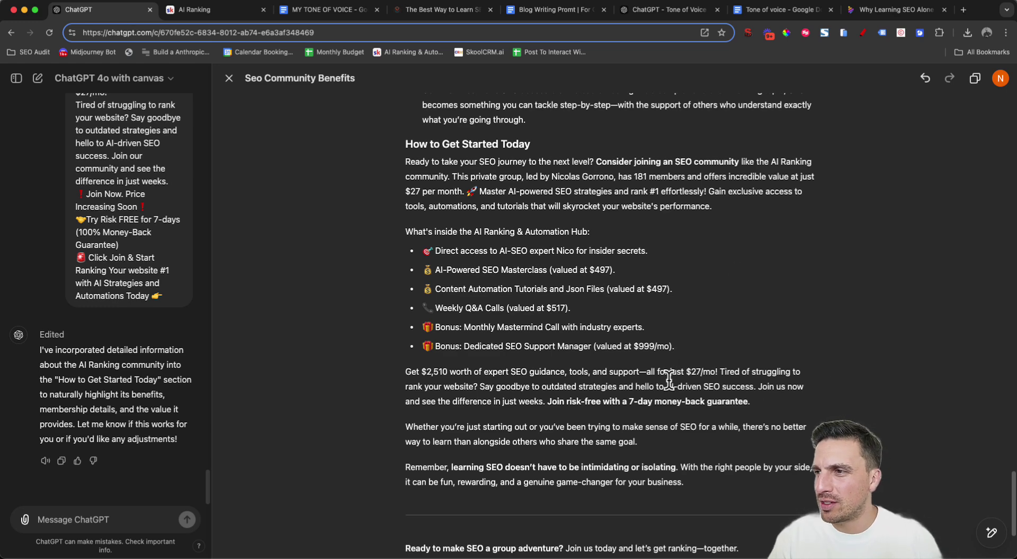
{"action": "left_click_drag", "start_coordinate": [769, 161], "coordinate": [450, 176]}
{"action": "left_click", "coordinate": [440, 196]}
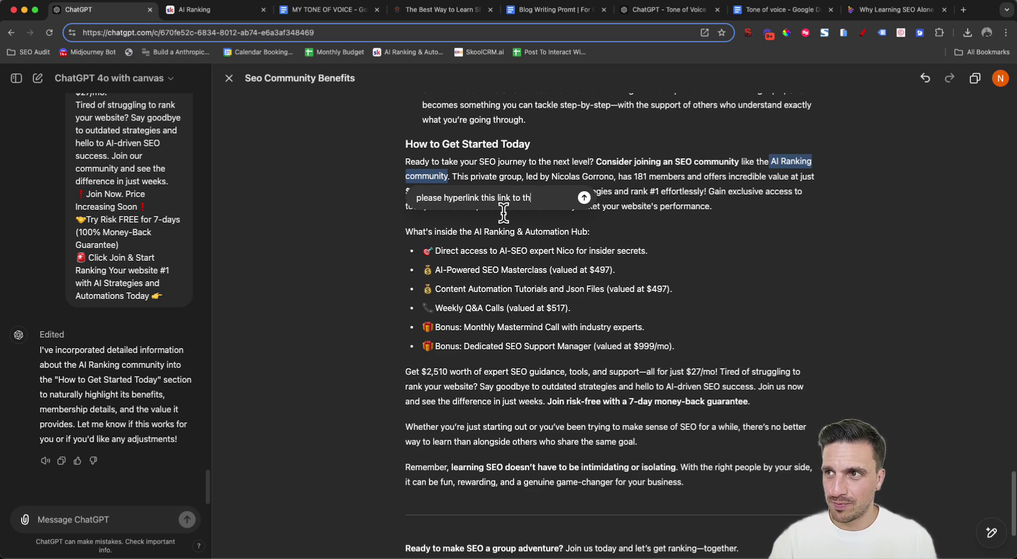
{"action": "type", "text": "https://www.skool.com/ai-powered-seo-savvity-4779/about"}
{"action": "key", "text": "Return"}
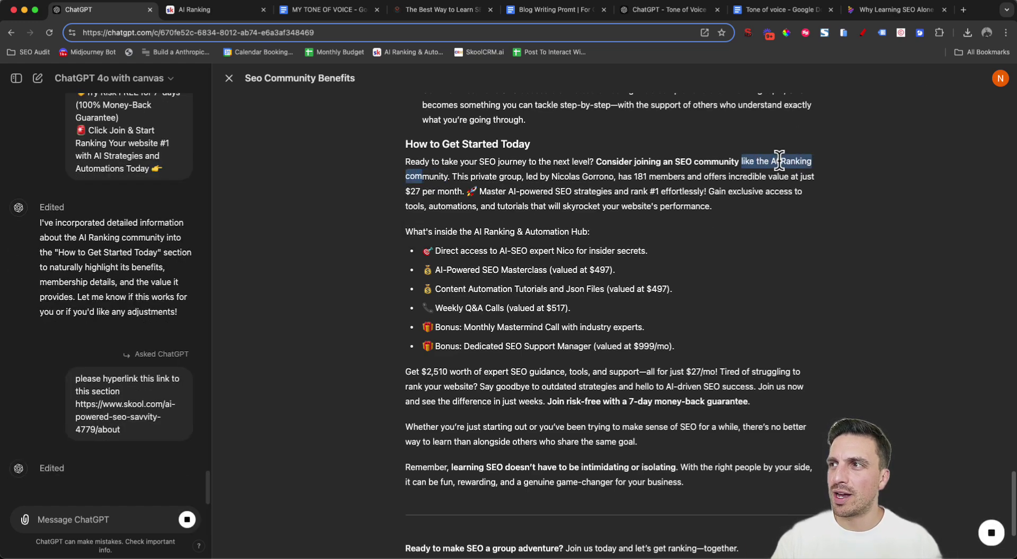
{"action": "scroll", "coordinate": [513, 362], "scroll_direction": "up", "scroll_amount": 10}
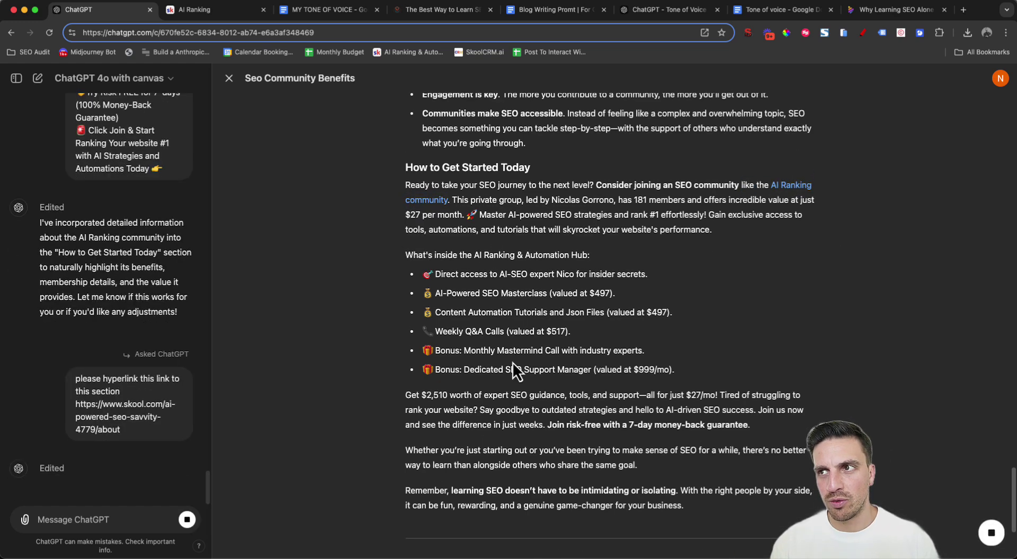
{"action": "scroll", "coordinate": [513, 362], "scroll_direction": "up", "scroll_amount": 15}
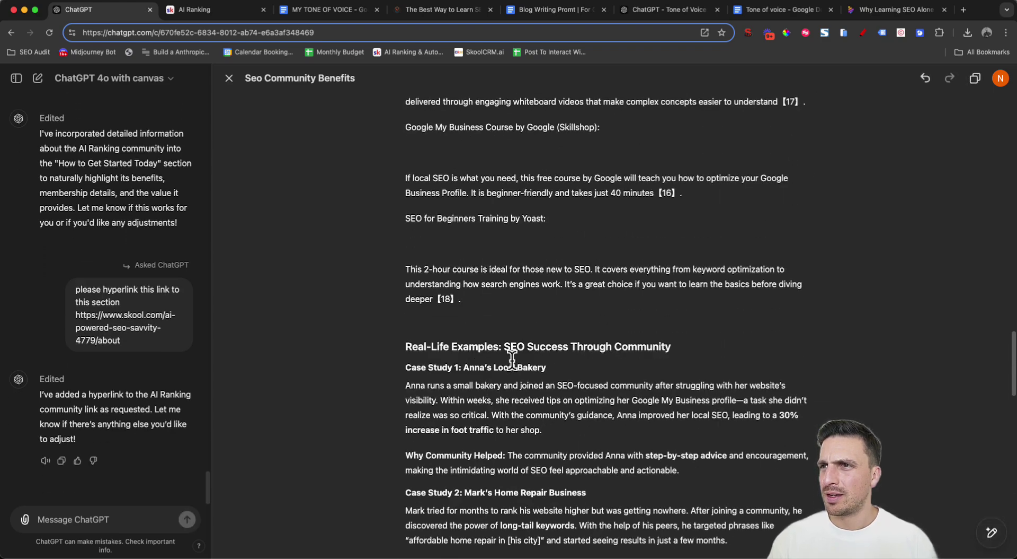
{"action": "scroll", "coordinate": [599, 305], "scroll_direction": "down", "scroll_amount": 5}
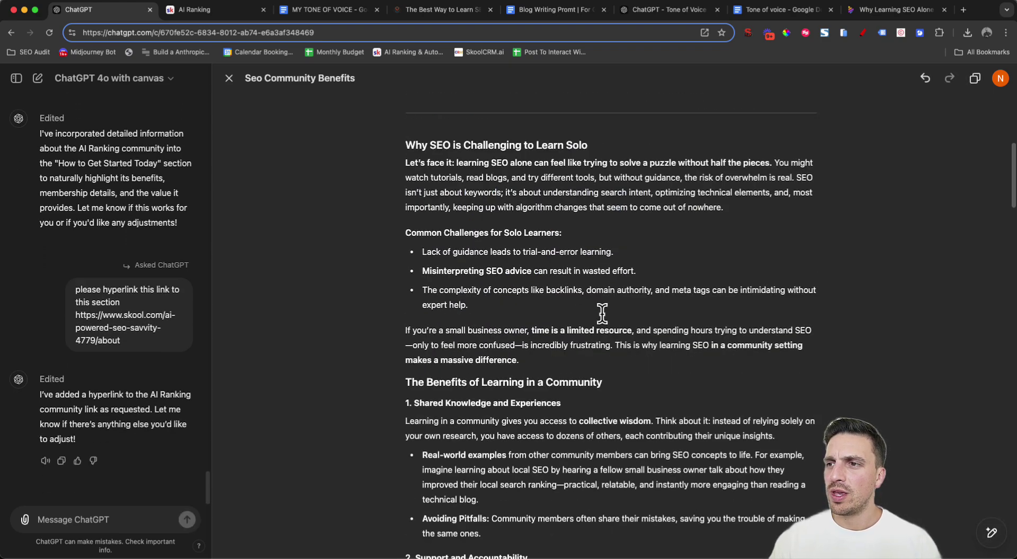
{"action": "scroll", "coordinate": [635, 411], "scroll_direction": "down", "scroll_amount": 7}
{"action": "scroll", "coordinate": [637, 408], "scroll_direction": "down", "scroll_amount": 8}
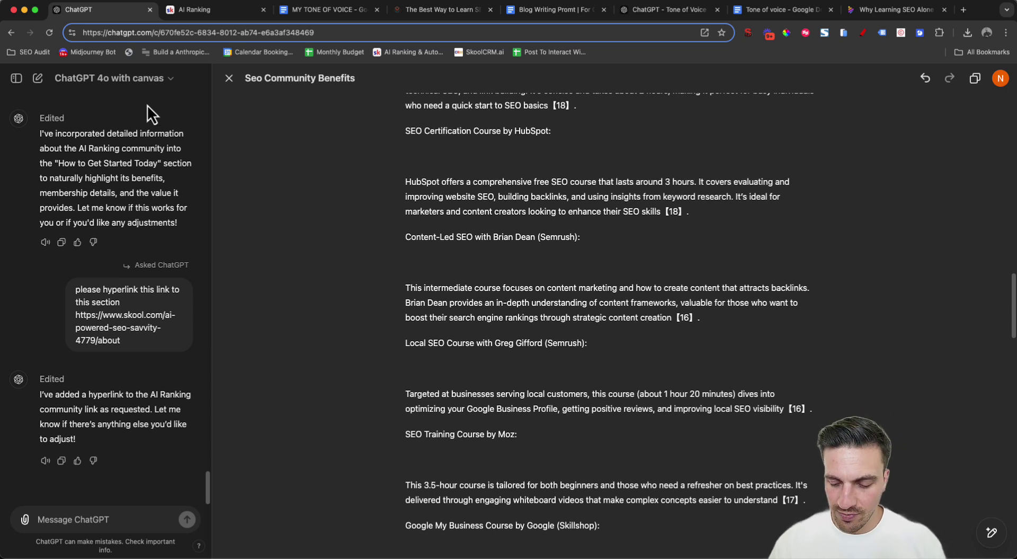
Step: Generate a 16:9 8-bit image of an online community learning AI-Powered SEO and view it full size
{"action": "type", "text": "/"}
{"action": "key", "text": "Return"}
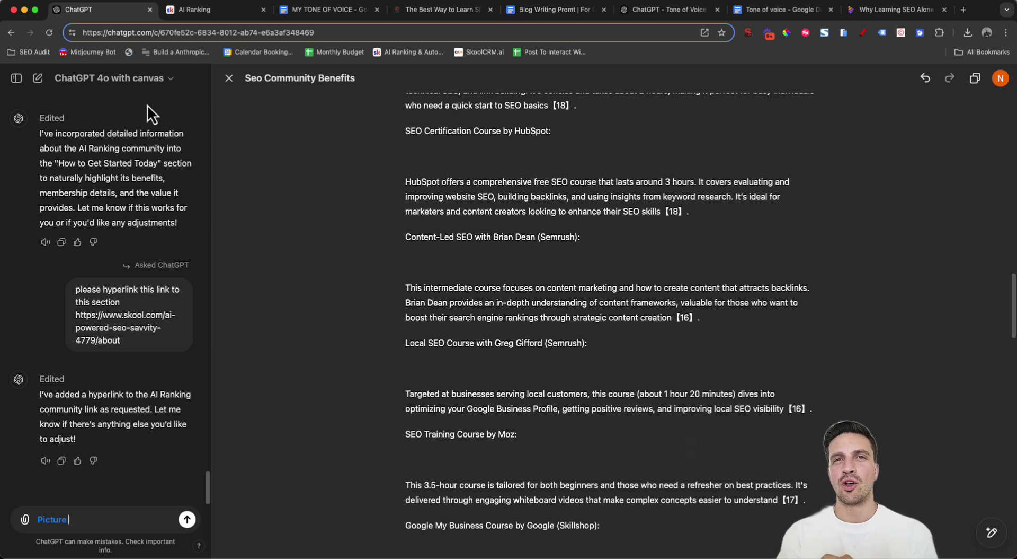
{"action": "type", "text": "a 8bit style image of an online community leraning about AI-Powered SEO together"}
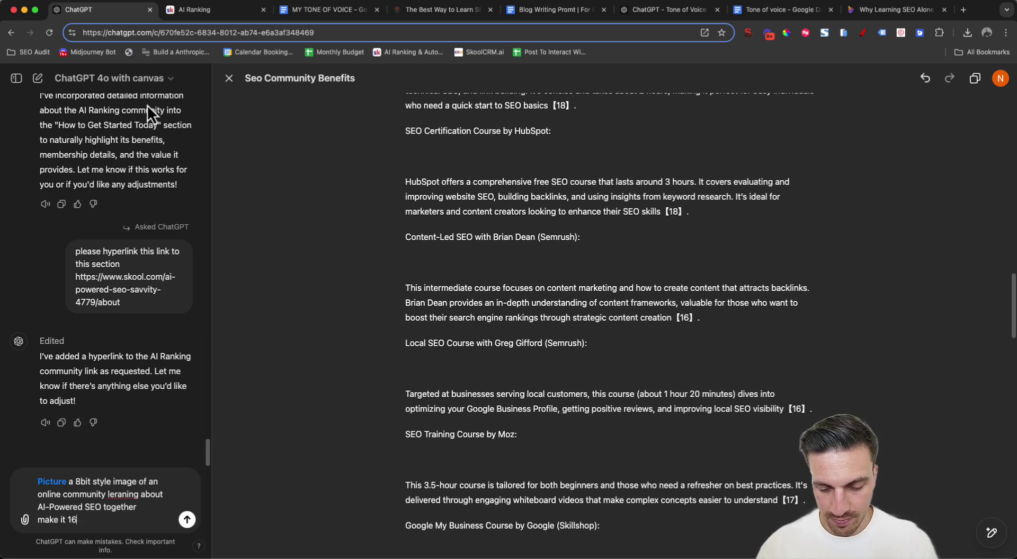
{"action": "type", "text": "9"}
{"action": "key", "text": "Return"}
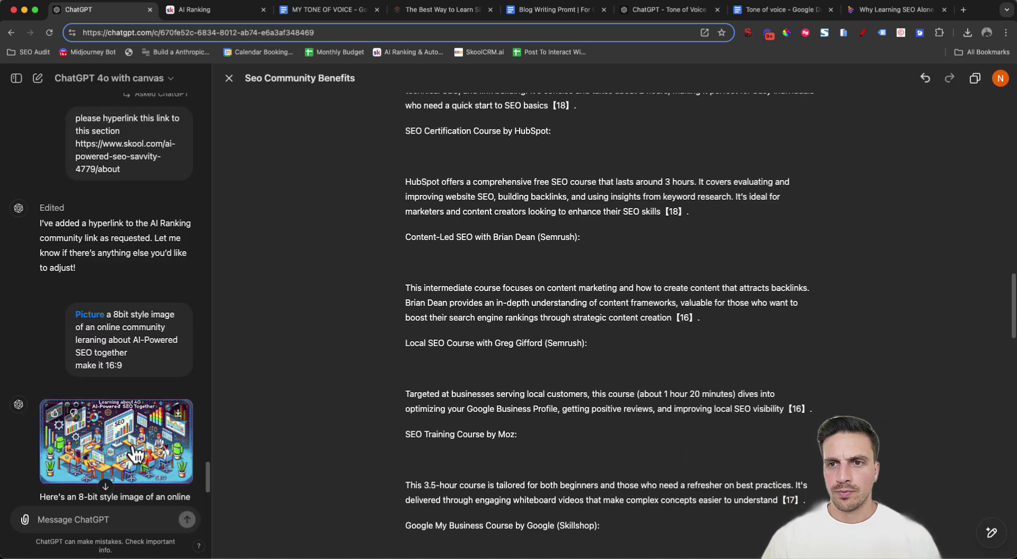
{"action": "left_click", "coordinate": [136, 454]}
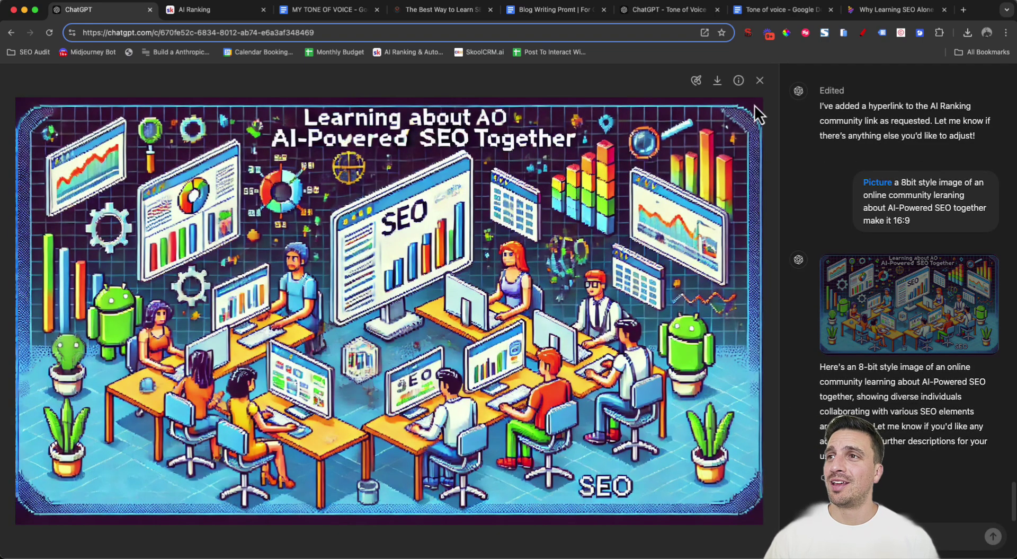
Step: Mark the title area, have all wording removed from the 8-bit image, and download the result
{"action": "left_click", "coordinate": [696, 83]}
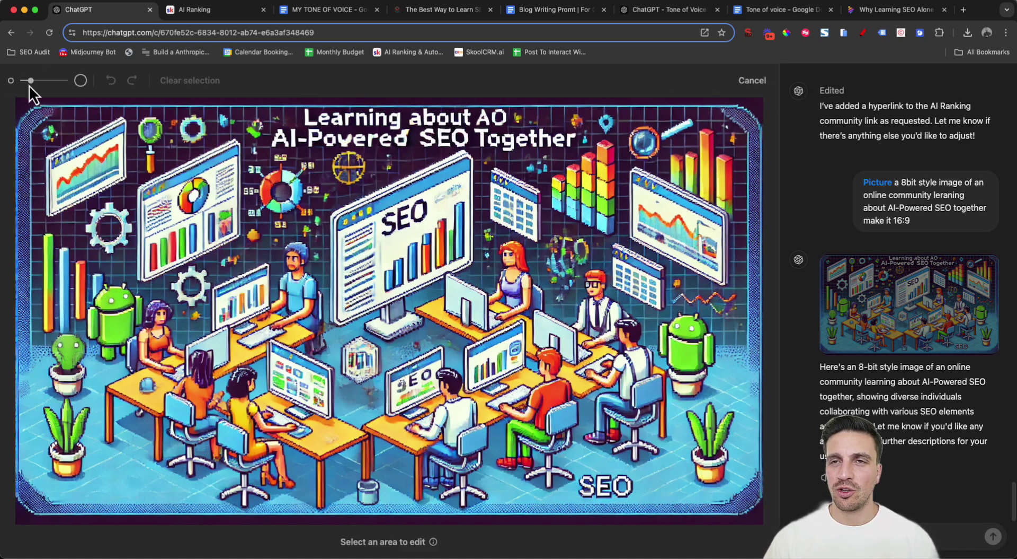
{"action": "left_click", "coordinate": [751, 81]}
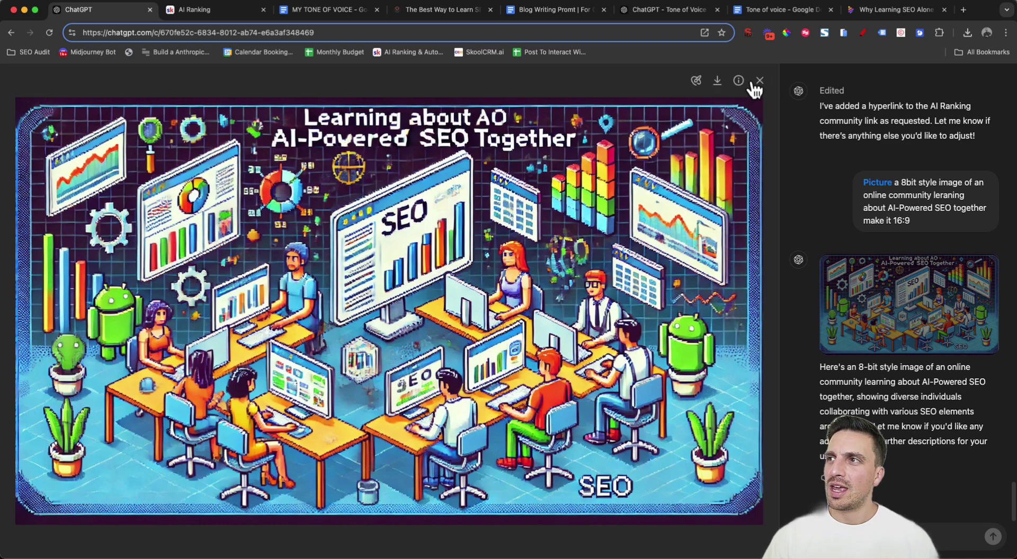
{"action": "left_click", "coordinate": [696, 83]}
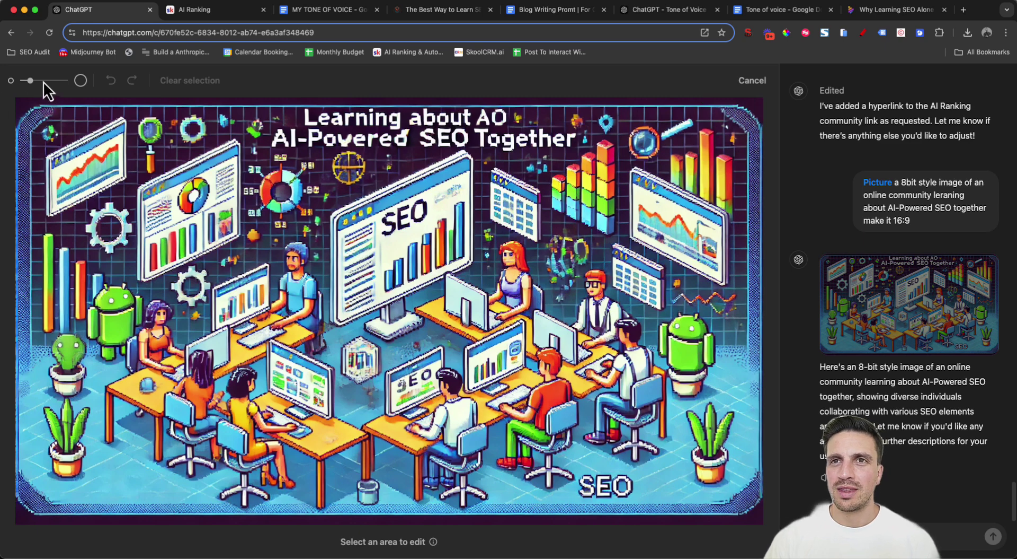
{"action": "mouse_move", "coordinate": [296, 119]}
{"action": "left_mouse_down"}
{"action": "mouse_move", "coordinate": [496, 110]}
{"action": "mouse_move", "coordinate": [585, 130]}
{"action": "mouse_move", "coordinate": [283, 138]}
{"action": "mouse_move", "coordinate": [490, 124]}
{"action": "left_mouse_up"}
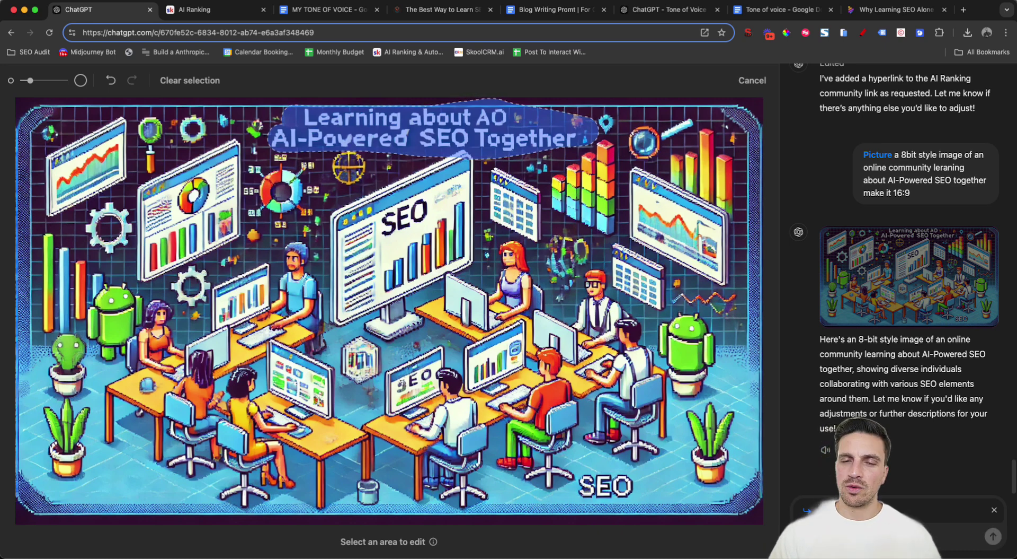
{"action": "key", "text": "Return"}
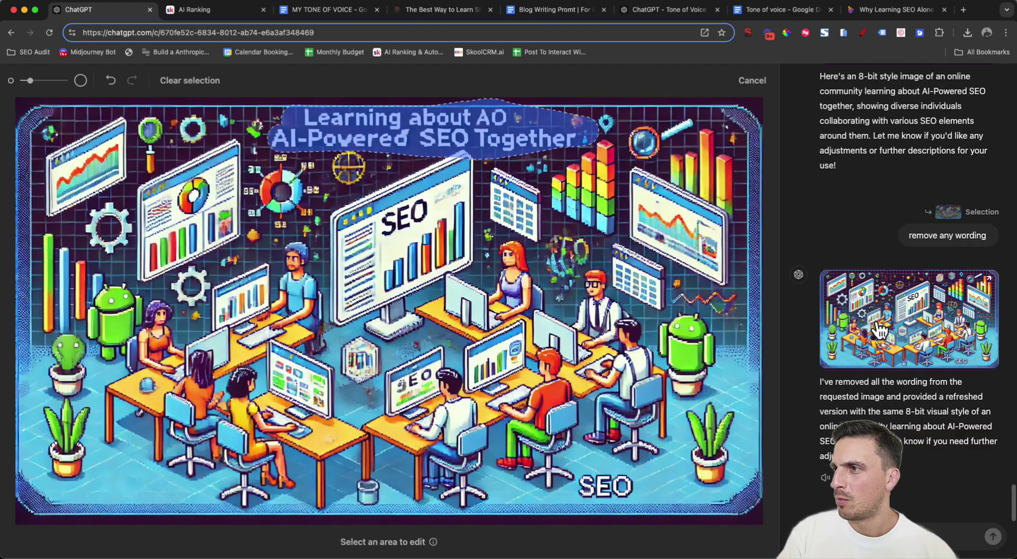
{"action": "left_click", "coordinate": [869, 331]}
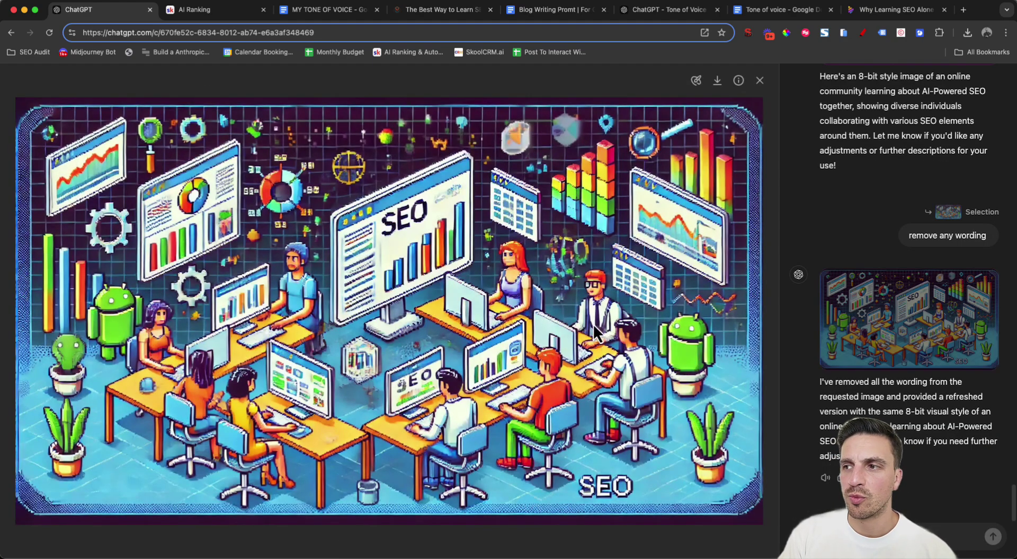
{"action": "left_click", "coordinate": [717, 83]}
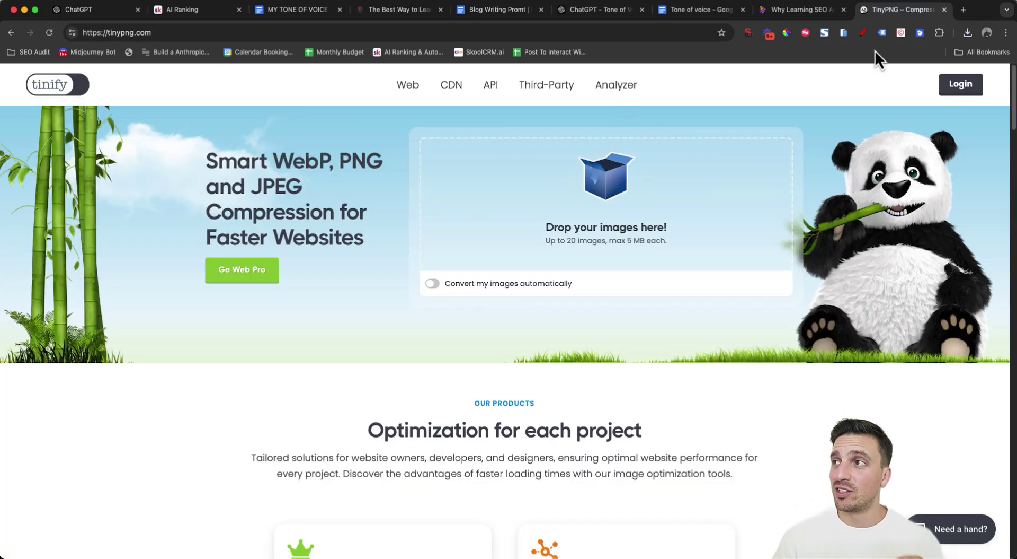
Step: Compress the downloaded WebP image in TinyPNG by 66%, from 850 KB to 287 KB, and download it
{"action": "left_click", "coordinate": [967, 33]}
{"action": "left_click_drag", "start_coordinate": [914, 89], "coordinate": [624, 188]}
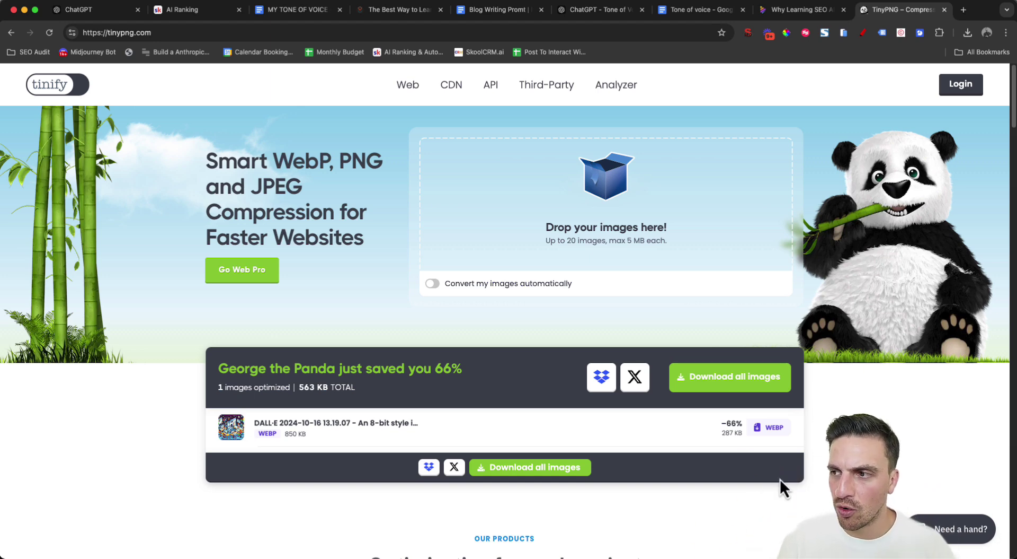
{"action": "left_click", "coordinate": [766, 431]}
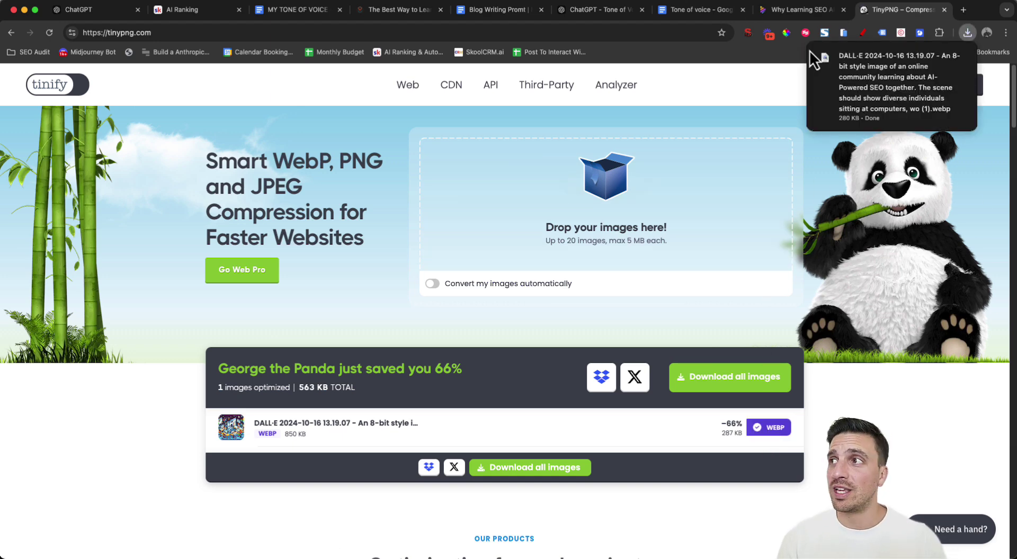
{"action": "key", "text": "super+1"}
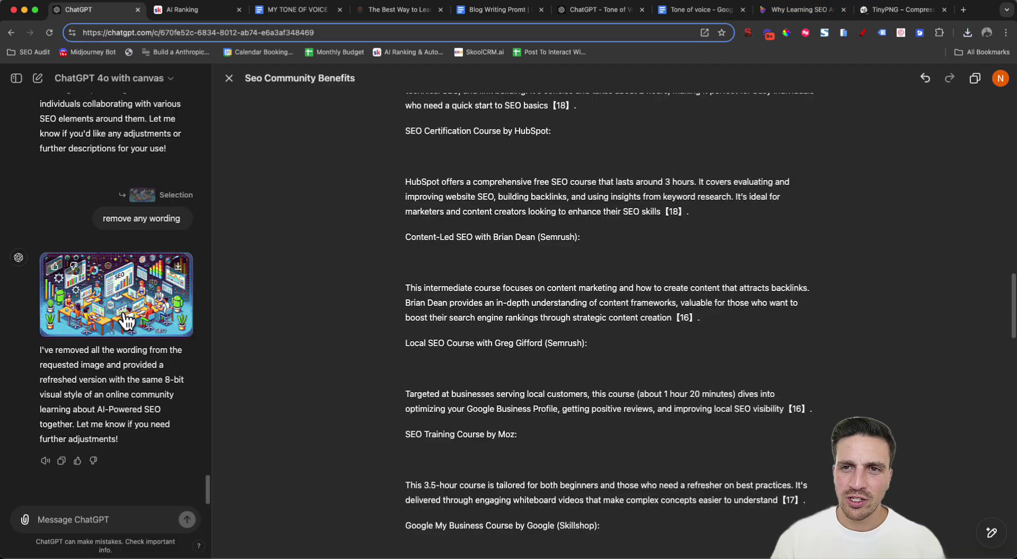
{"action": "scroll", "coordinate": [514, 193], "scroll_direction": "up", "scroll_amount": 15}
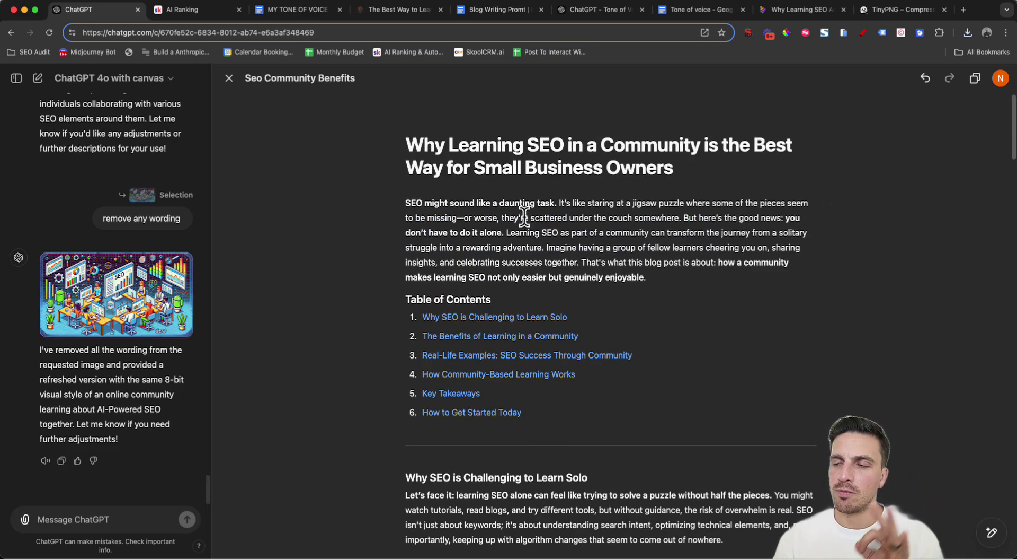
{"action": "scroll", "coordinate": [559, 216], "scroll_direction": "down", "scroll_amount": 10}
{"action": "scroll", "coordinate": [559, 216], "scroll_direction": "down", "scroll_amount": 20}
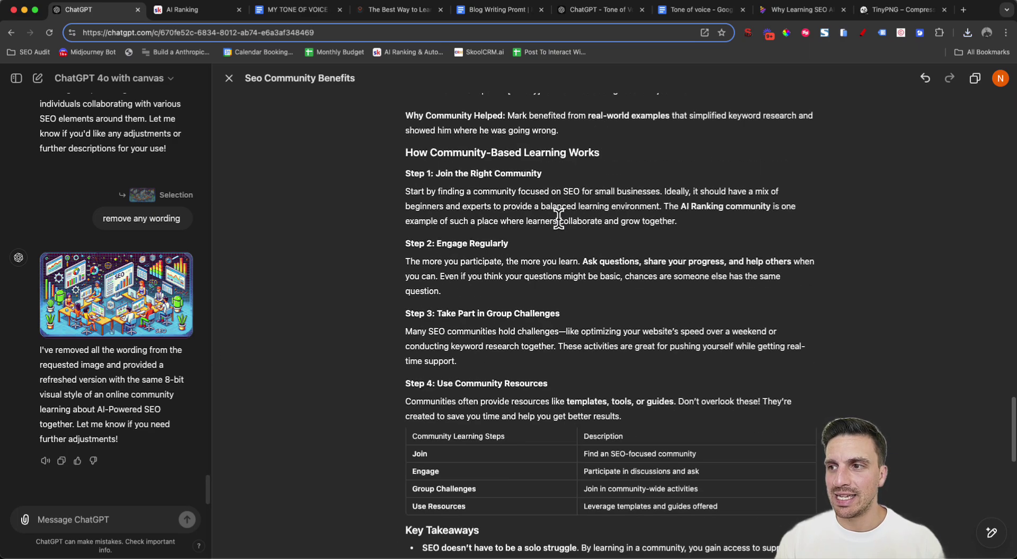
{"action": "scroll", "coordinate": [559, 216], "scroll_direction": "down", "scroll_amount": 3}
{"action": "scroll", "coordinate": [562, 217], "scroll_direction": "up", "scroll_amount": 20}
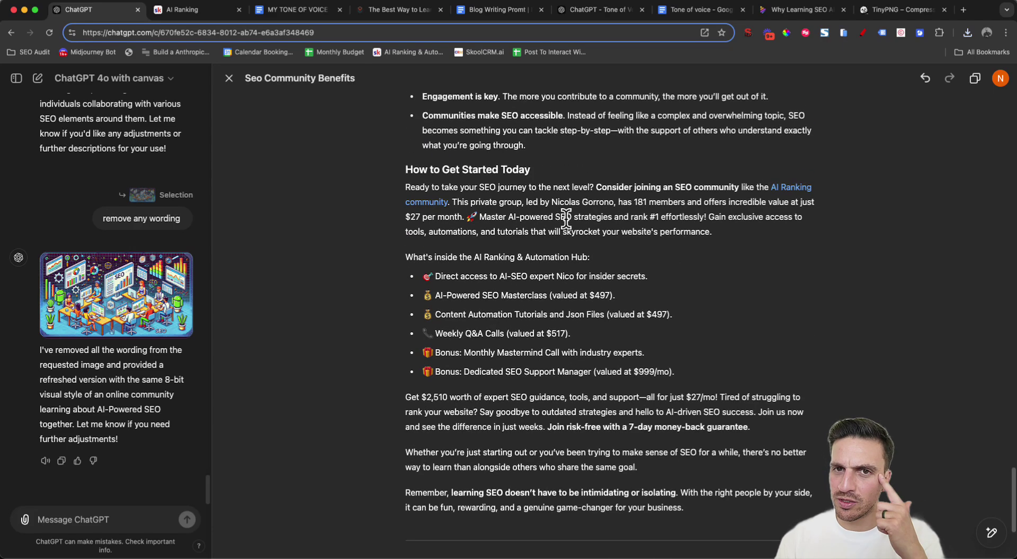
{"action": "scroll", "coordinate": [567, 218], "scroll_direction": "up", "scroll_amount": 15}
{"action": "left_click", "coordinate": [771, 291]}
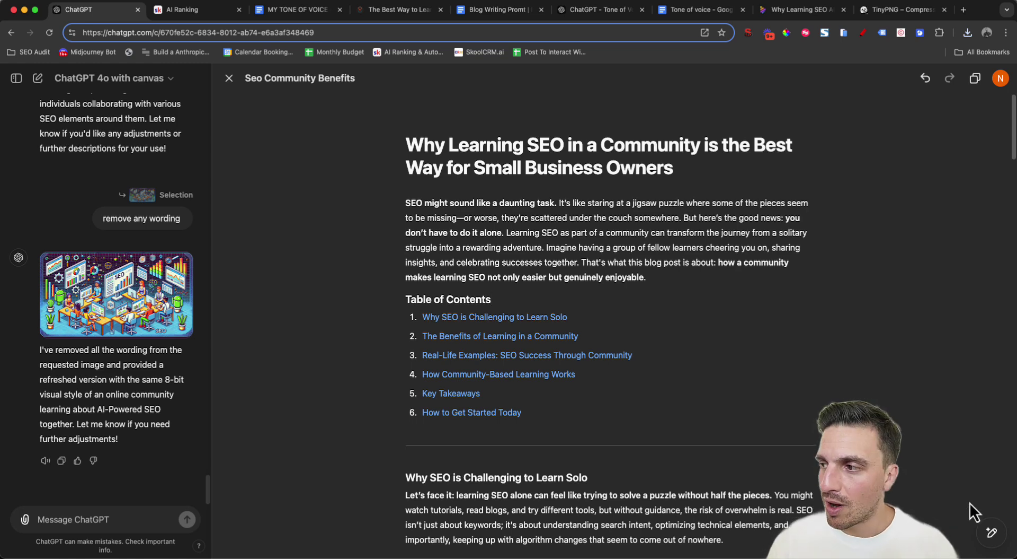
{"action": "mouse_move", "coordinate": [991, 530]}
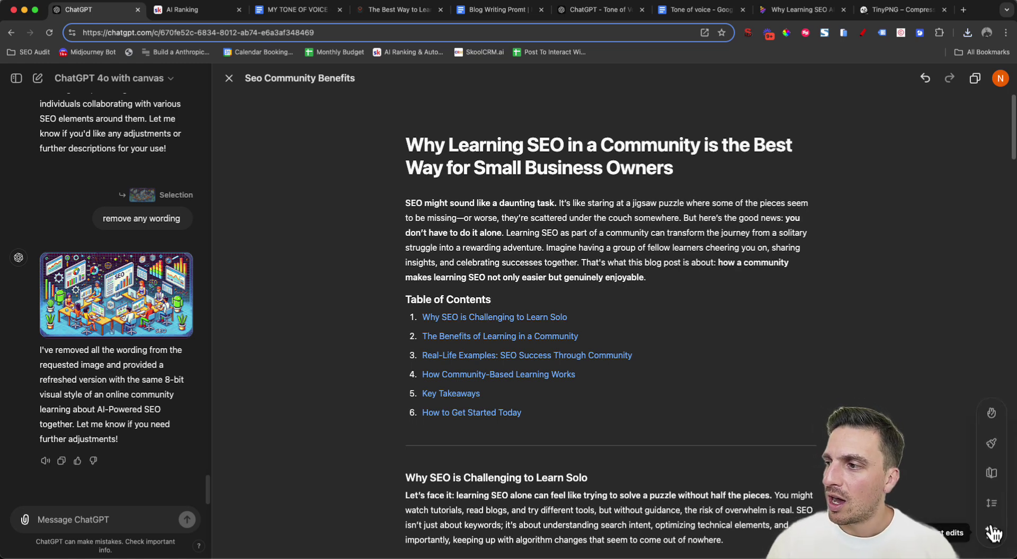
Step: Apply Add final polish to the whole canvas draft for consistency, grammar and smooth reading
{"action": "left_click", "coordinate": [992, 445]}
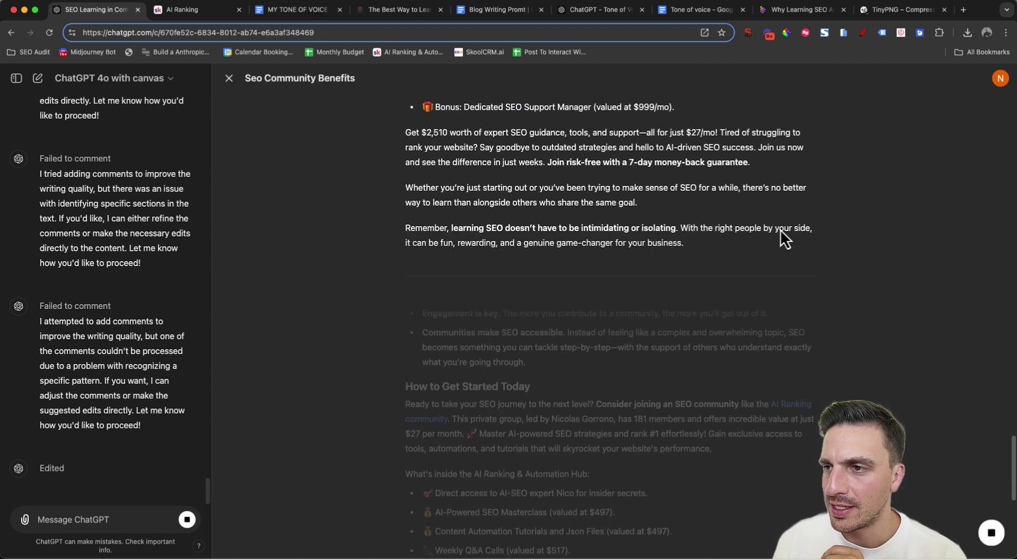
{"action": "scroll", "coordinate": [609, 281], "scroll_direction": "up", "scroll_amount": 8}
{"action": "scroll", "coordinate": [609, 281], "scroll_direction": "up", "scroll_amount": 15}
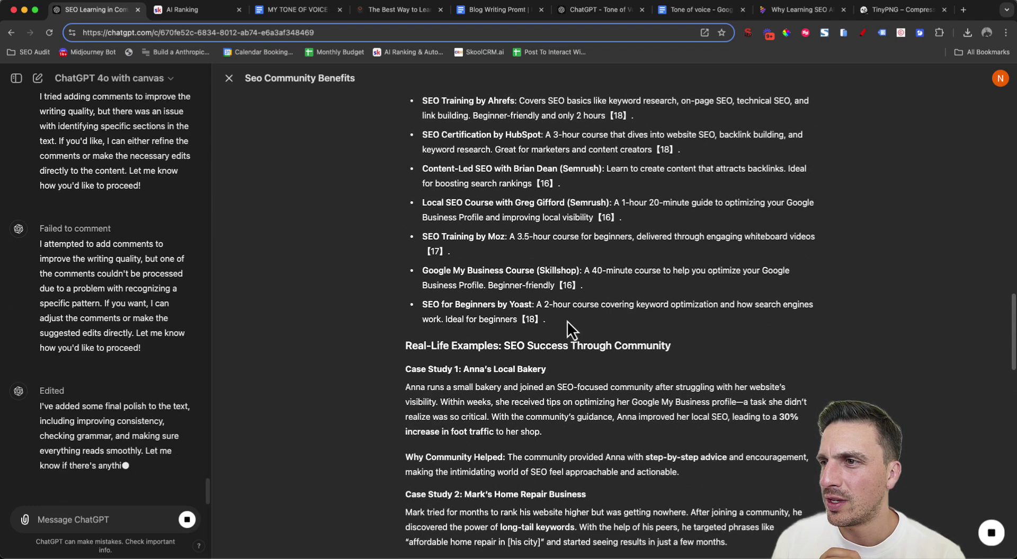
Step: Ask ChatGPT to remove the reference numbers from the course list, then copy the article
{"action": "left_click_drag", "start_coordinate": [555, 329], "coordinate": [422, 205]}
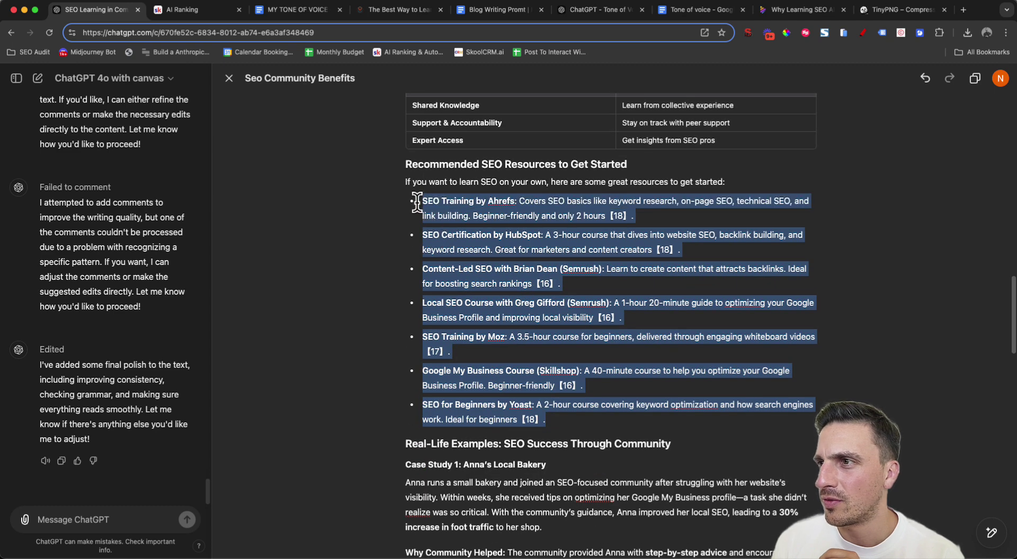
{"action": "left_click", "coordinate": [465, 183]}
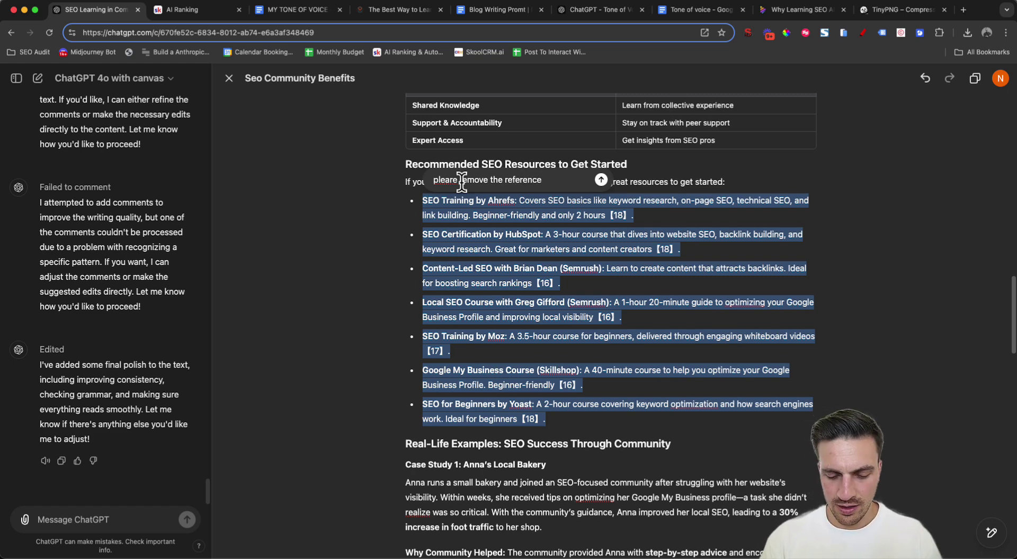
{"action": "type", "text": "pleare remove the reference numbers at the end"}
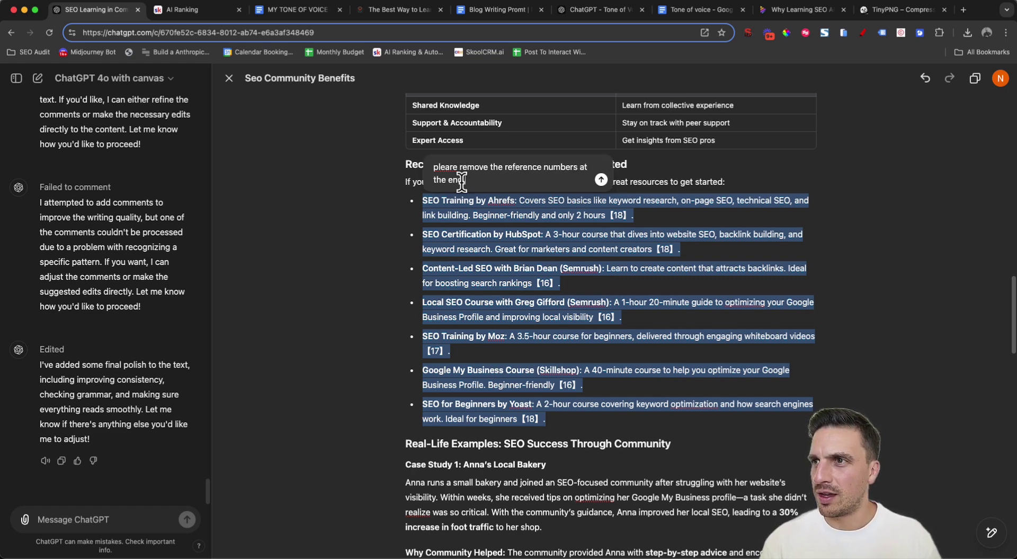
{"action": "type", "text": " of the paragraph"}
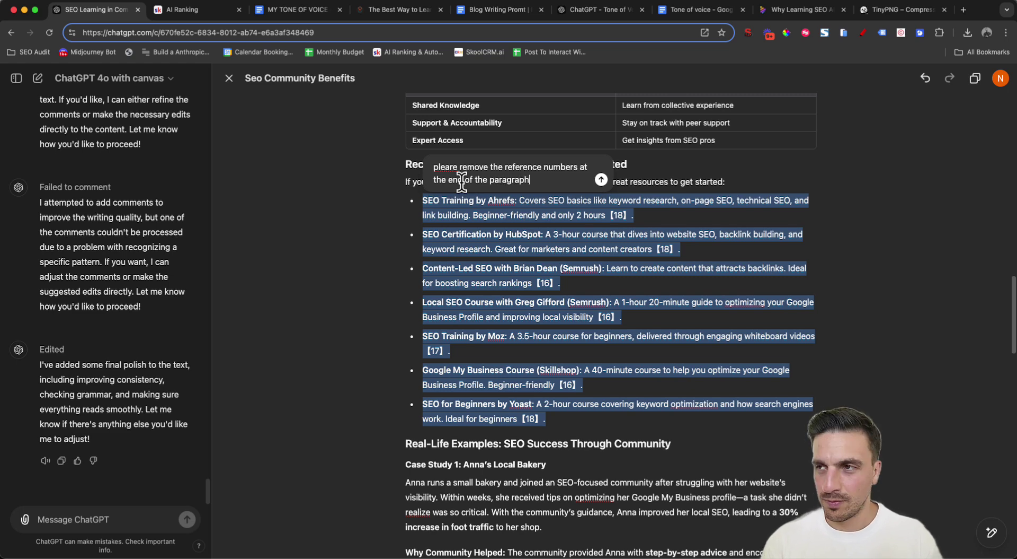
{"action": "type", "text": "s"}
{"action": "key", "text": "Return"}
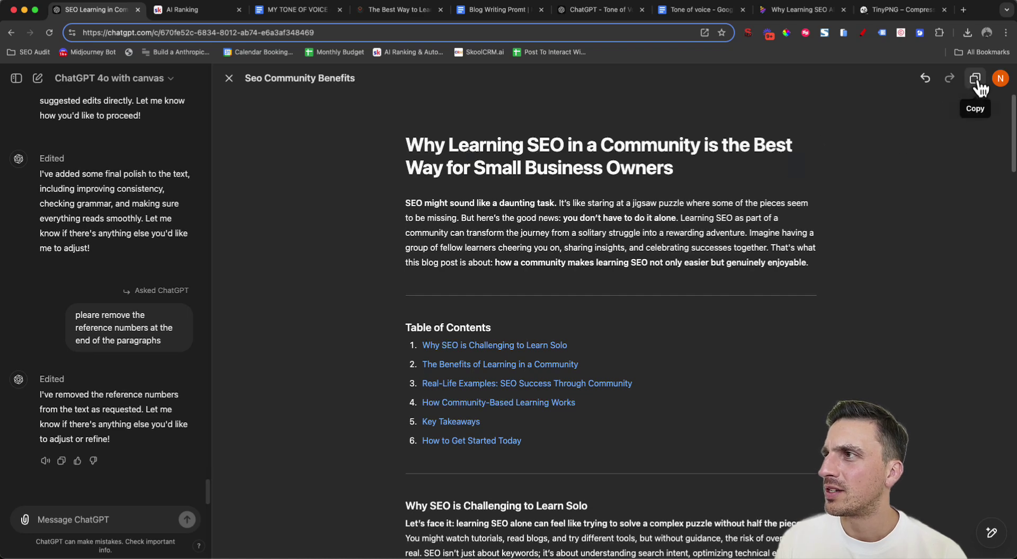
{"action": "left_click", "coordinate": [963, 11]}
Step: Create a new blank Google Doc with docs.new and paste the copied article into it
{"action": "type", "text": "docs.new"}
{"action": "key", "text": "Return"}
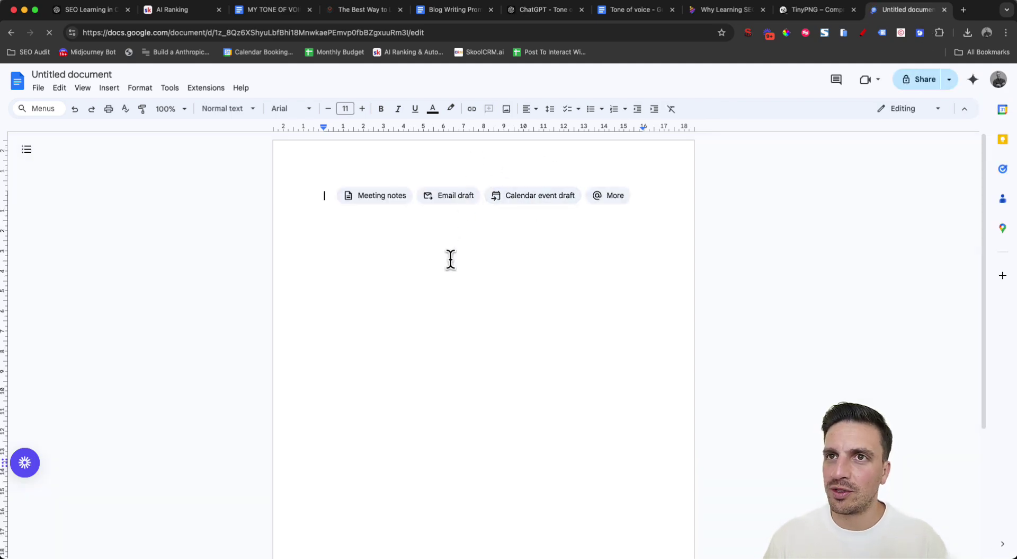
{"action": "key", "text": "super+v"}
{"action": "scroll", "coordinate": [466, 258], "scroll_direction": "up", "scroll_amount": 15}
{"action": "scroll", "coordinate": [467, 258], "scroll_direction": "up", "scroll_amount": 20}
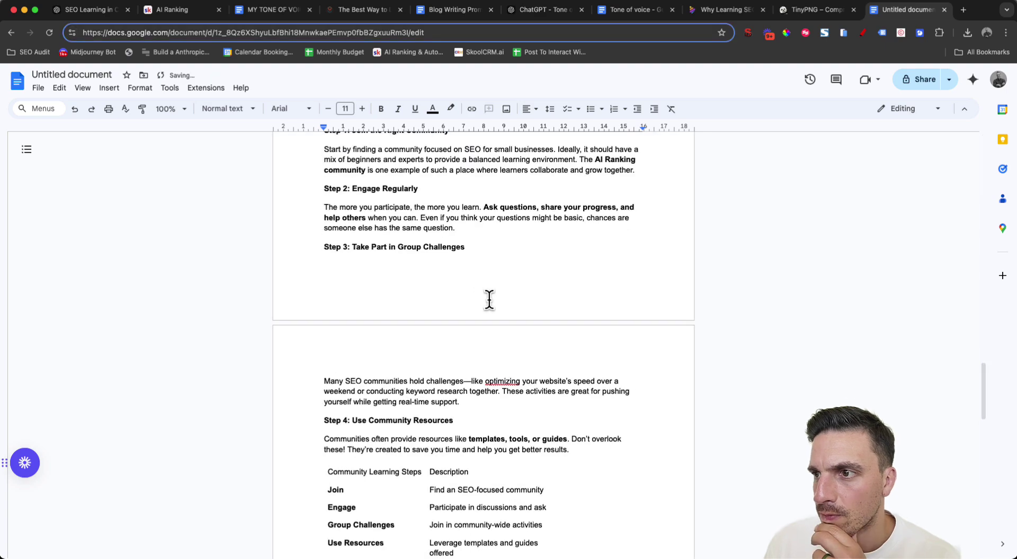
{"action": "scroll", "coordinate": [489, 297], "scroll_direction": "up", "scroll_amount": 5}
{"action": "scroll", "coordinate": [489, 297], "scroll_direction": "up", "scroll_amount": 15}
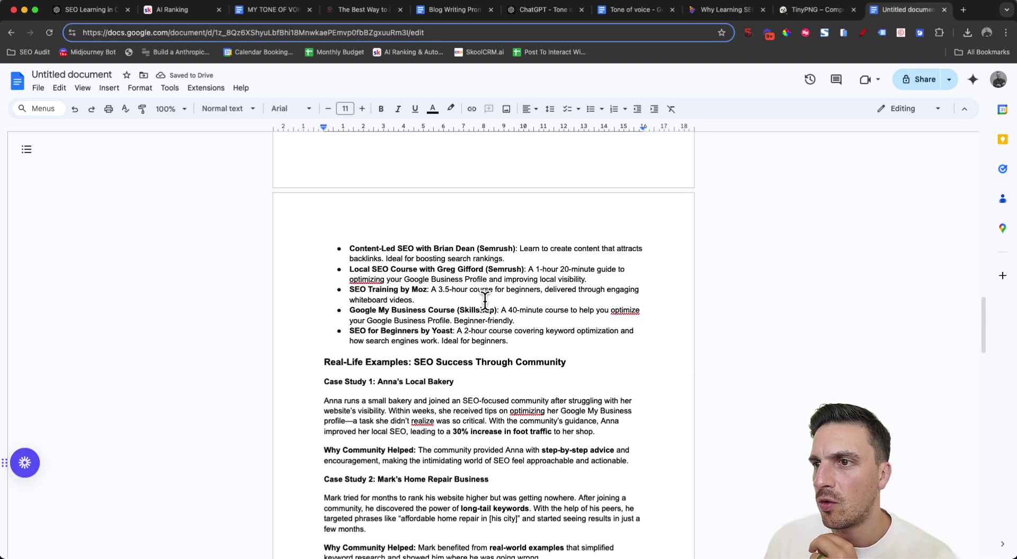
{"action": "scroll", "coordinate": [432, 377], "scroll_direction": "down", "scroll_amount": 1}
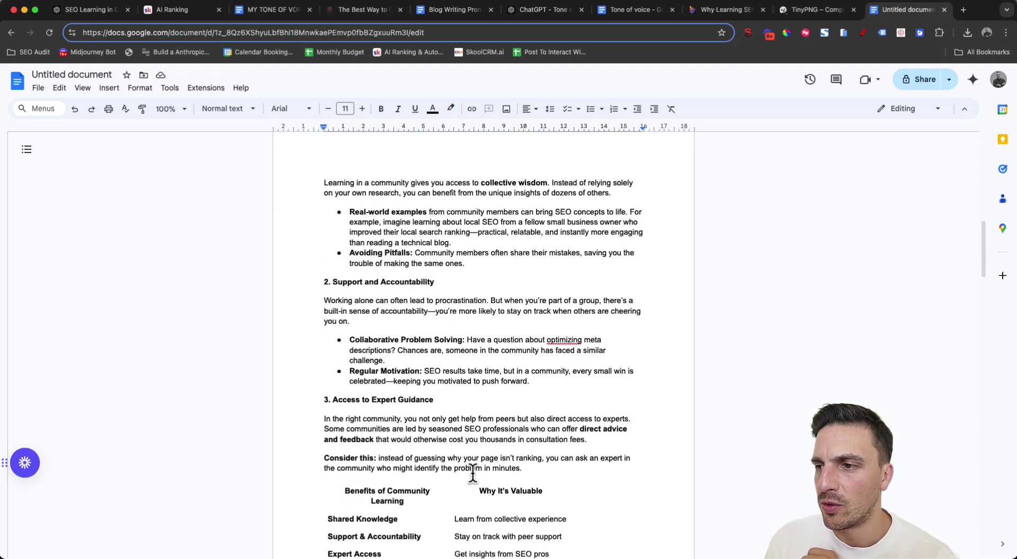
{"action": "left_click_drag", "start_coordinate": [509, 519], "coordinate": [418, 505]}
{"action": "scroll", "coordinate": [476, 377], "scroll_direction": "up", "scroll_amount": 10}
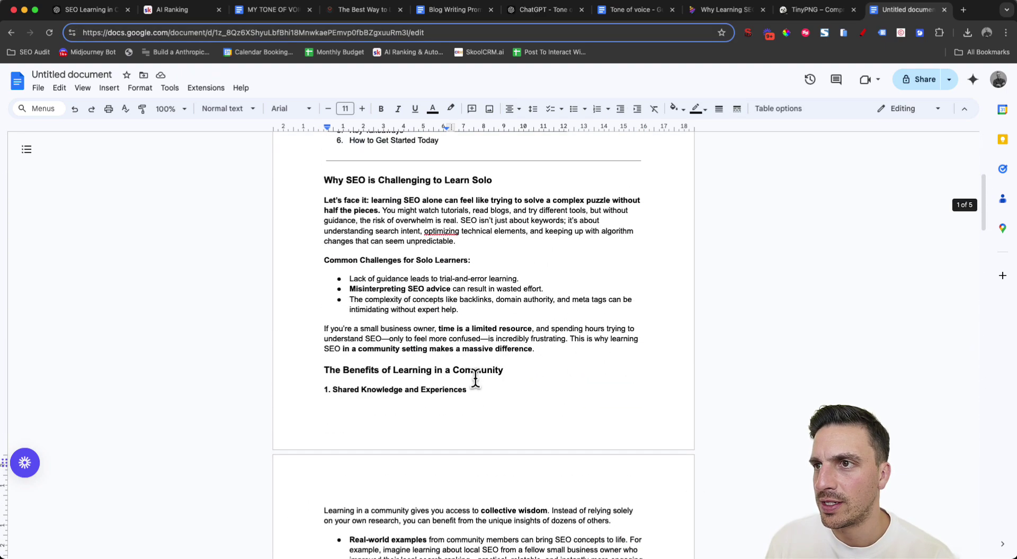
{"action": "scroll", "coordinate": [476, 378], "scroll_direction": "down", "scroll_amount": 8}
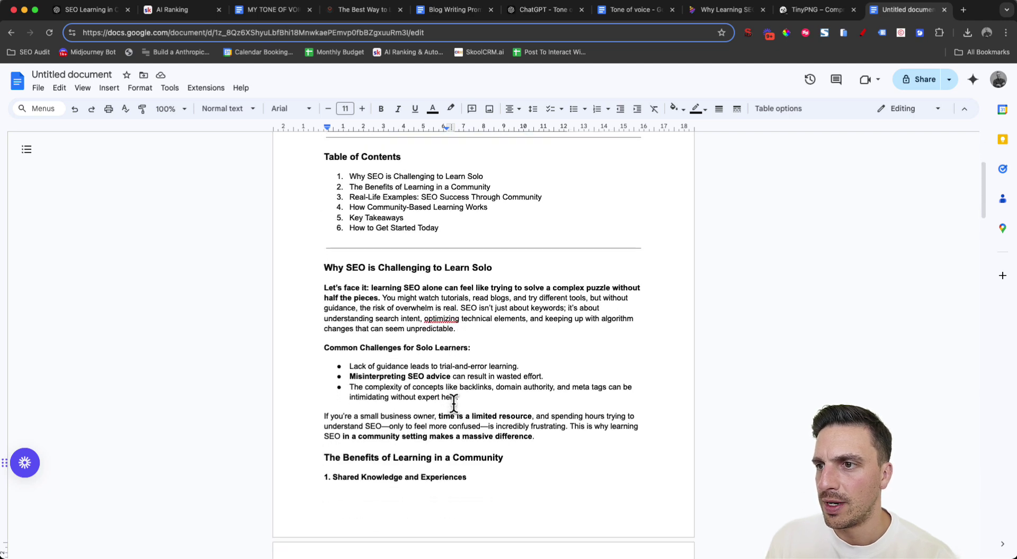
{"action": "scroll", "coordinate": [450, 398], "scroll_direction": "down", "scroll_amount": 3}
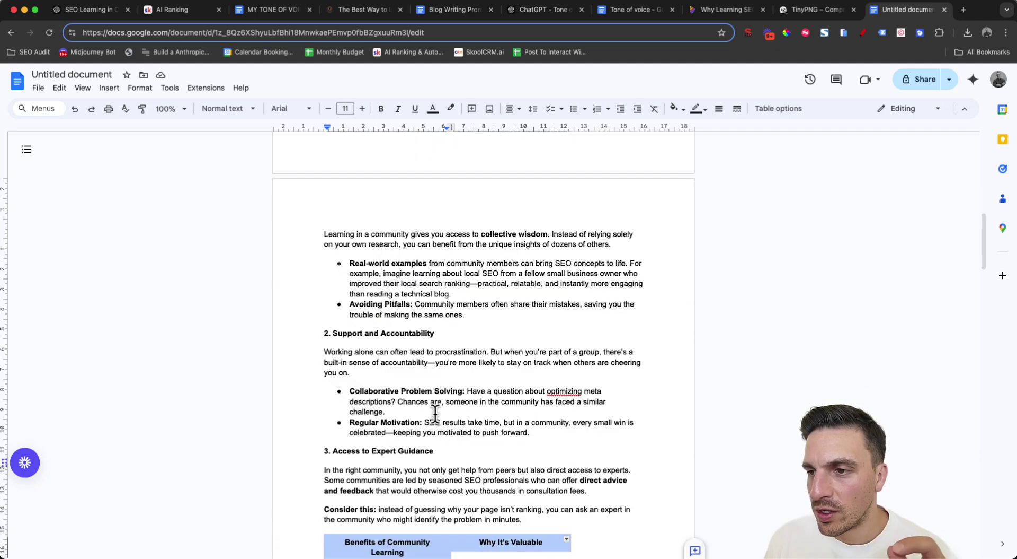
{"action": "scroll", "coordinate": [435, 413], "scroll_direction": "down", "scroll_amount": 10}
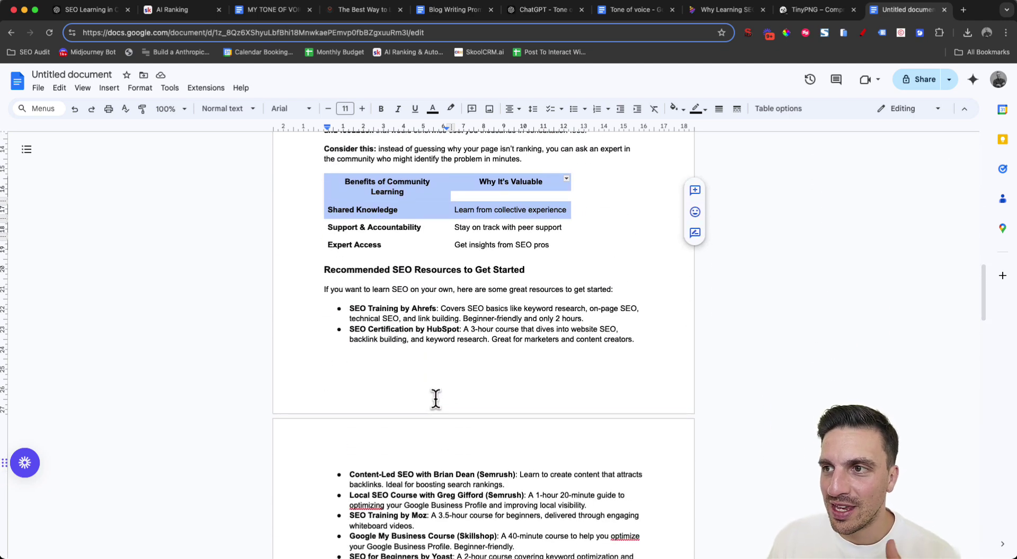
{"action": "scroll", "coordinate": [435, 392], "scroll_direction": "down", "scroll_amount": 8}
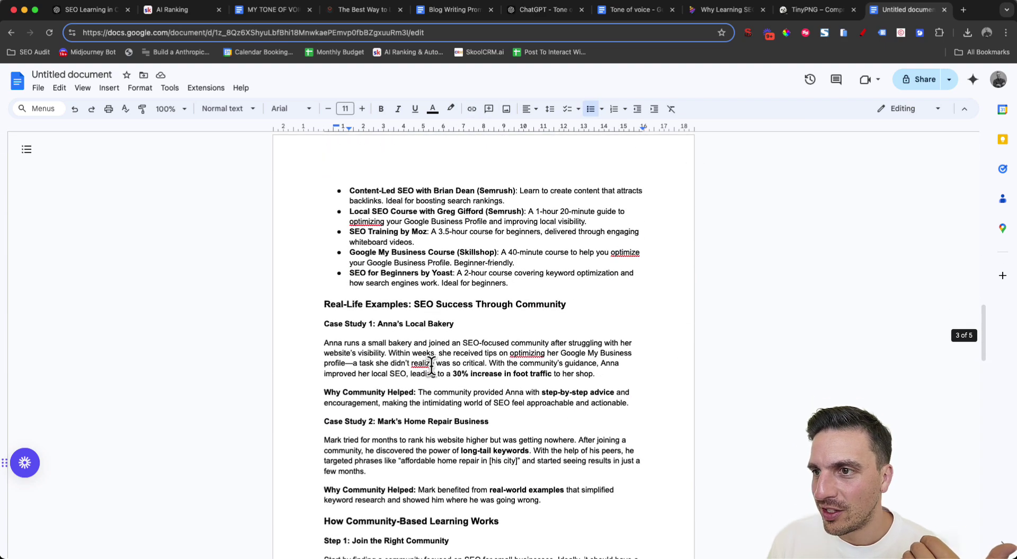
{"action": "scroll", "coordinate": [432, 369], "scroll_direction": "down", "scroll_amount": 18}
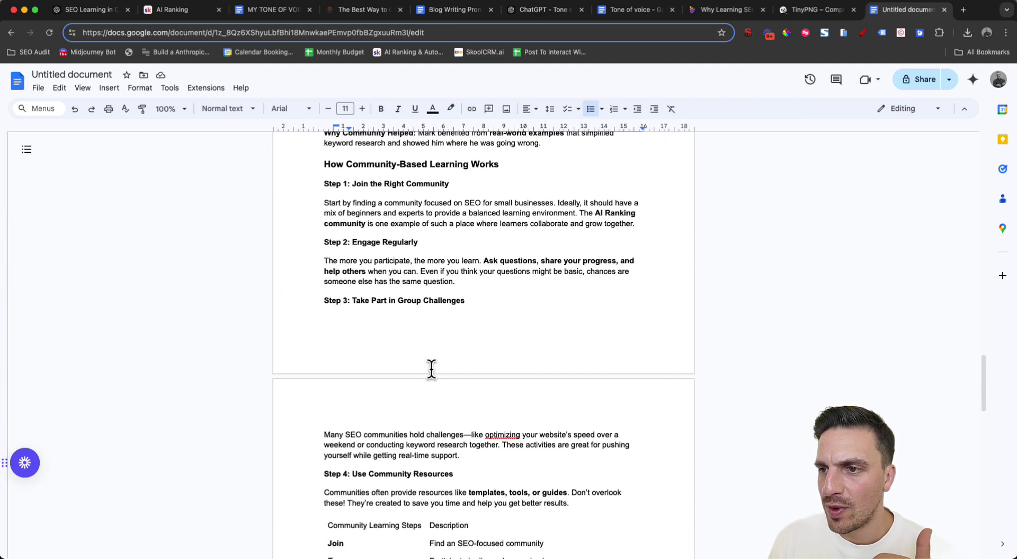
{"action": "scroll", "coordinate": [431, 370], "scroll_direction": "down", "scroll_amount": 3}
{"action": "scroll", "coordinate": [432, 370], "scroll_direction": "up", "scroll_amount": 20}
{"action": "scroll", "coordinate": [431, 369], "scroll_direction": "up", "scroll_amount": 15}
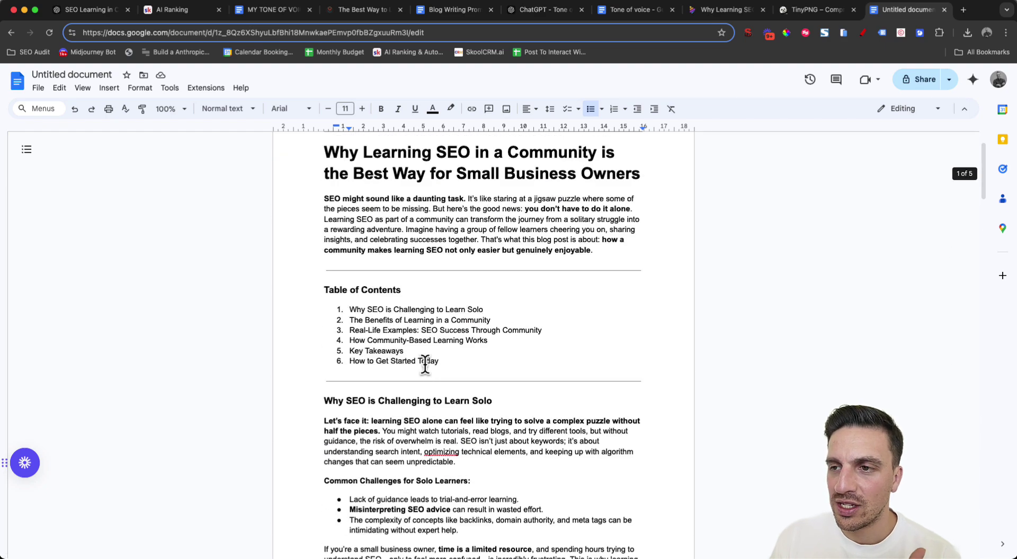
{"action": "scroll", "coordinate": [425, 365], "scroll_direction": "down", "scroll_amount": 5}
{"action": "scroll", "coordinate": [433, 335], "scroll_direction": "down", "scroll_amount": 3}
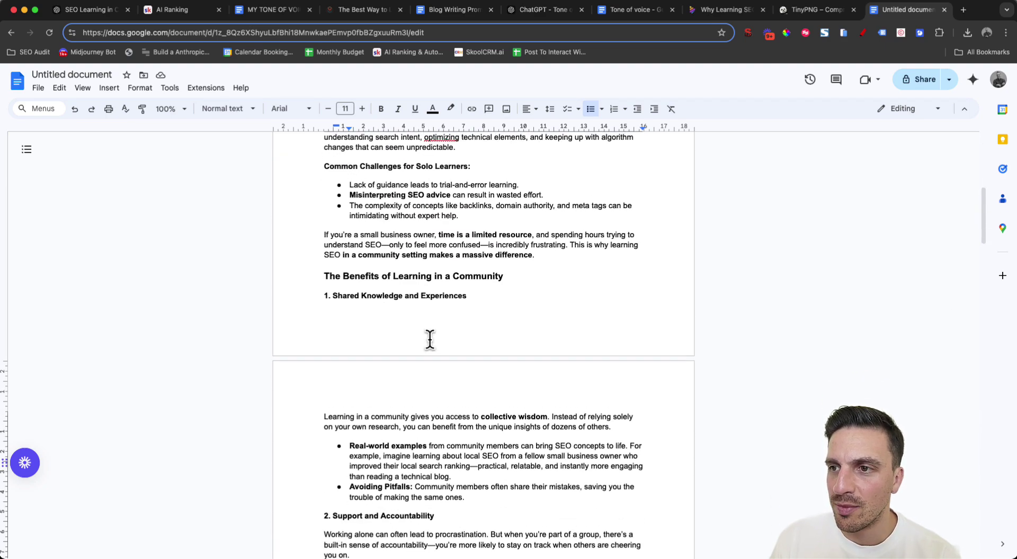
Step: Move The Benefits of Learning in a Community onto a new page and select its three subsections
{"action": "left_click", "coordinate": [326, 267]}
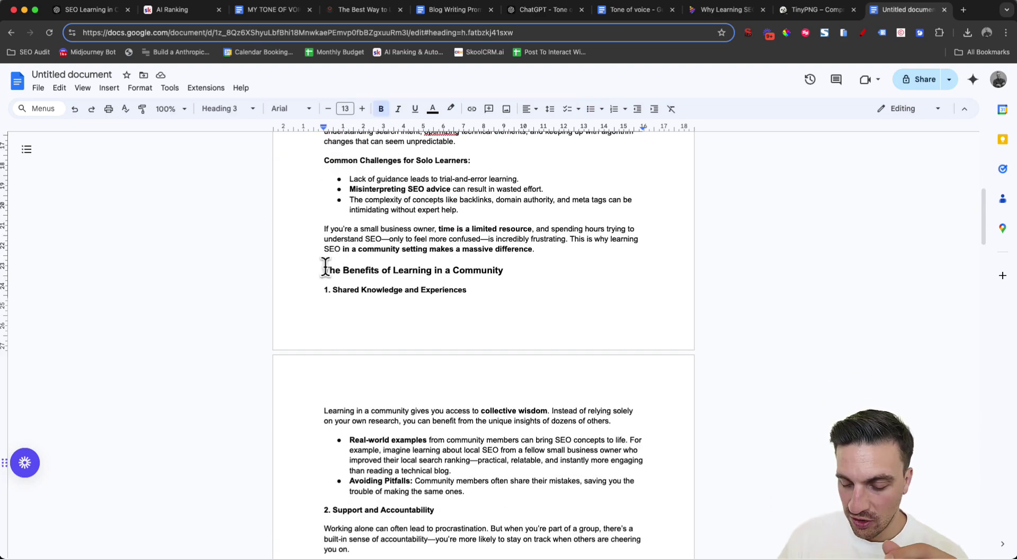
{"action": "key", "text": "ctrl+Return"}
{"action": "scroll", "coordinate": [436, 311], "scroll_direction": "down", "scroll_amount": 10}
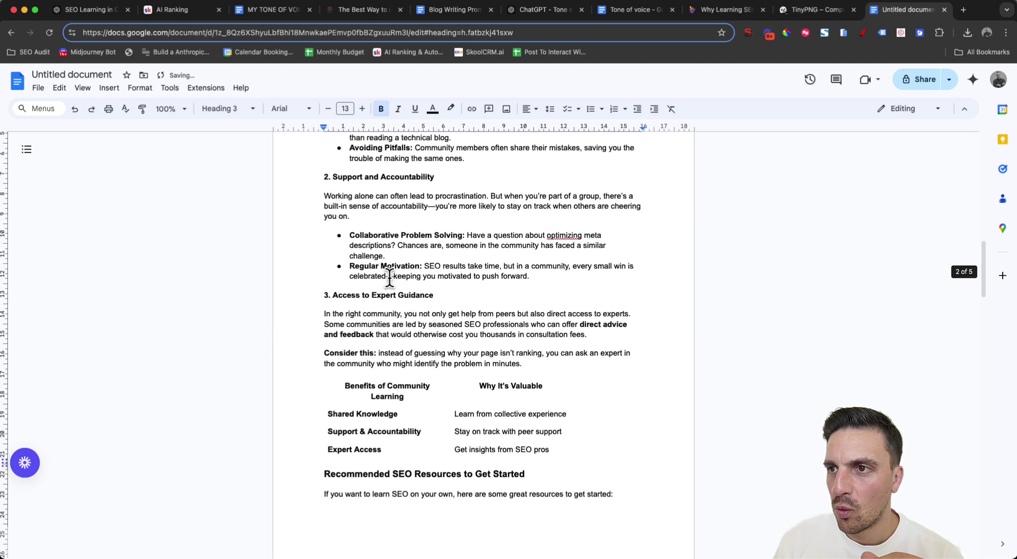
{"action": "left_click_drag", "start_coordinate": [554, 386], "coordinate": [324, 313]}
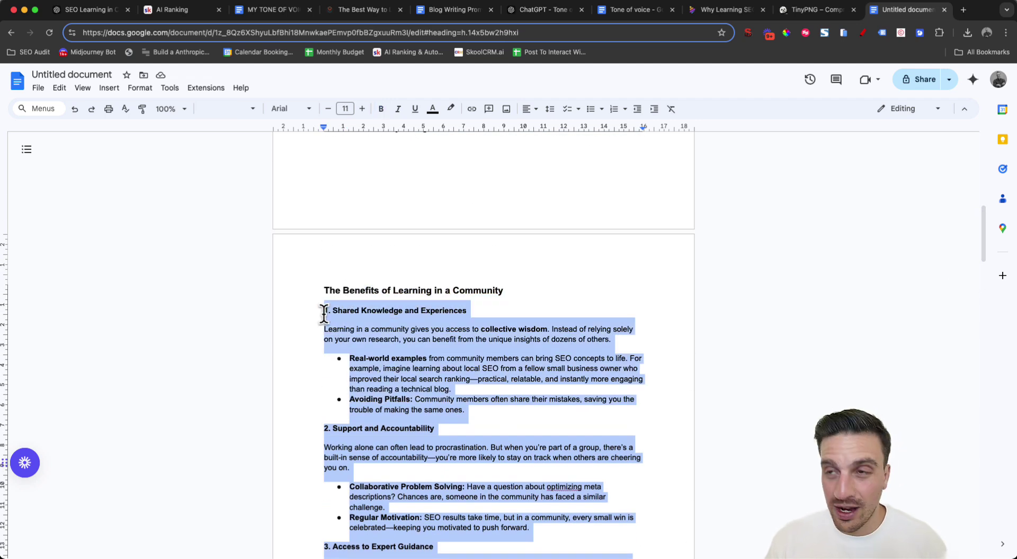
Step: Start a blank napkin in Napkin AI and generate a visual from the benefits text
{"action": "left_click", "coordinate": [734, 15]}
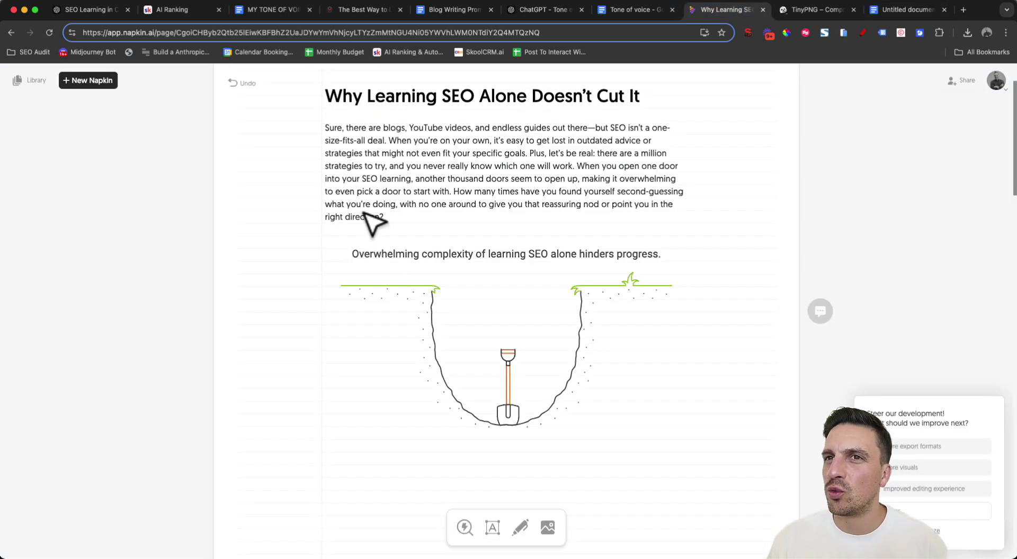
{"action": "left_click", "coordinate": [85, 81]}
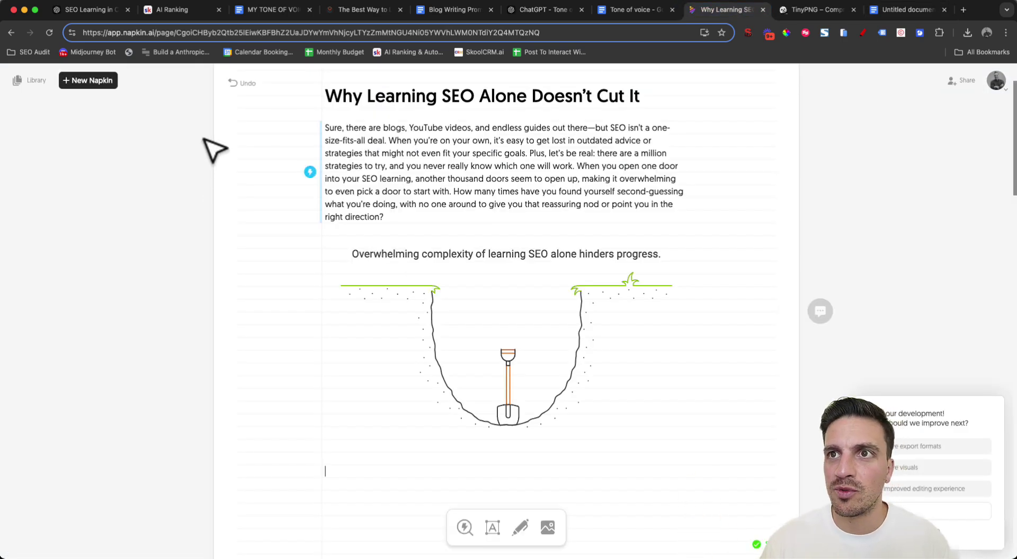
{"action": "left_click", "coordinate": [141, 96]}
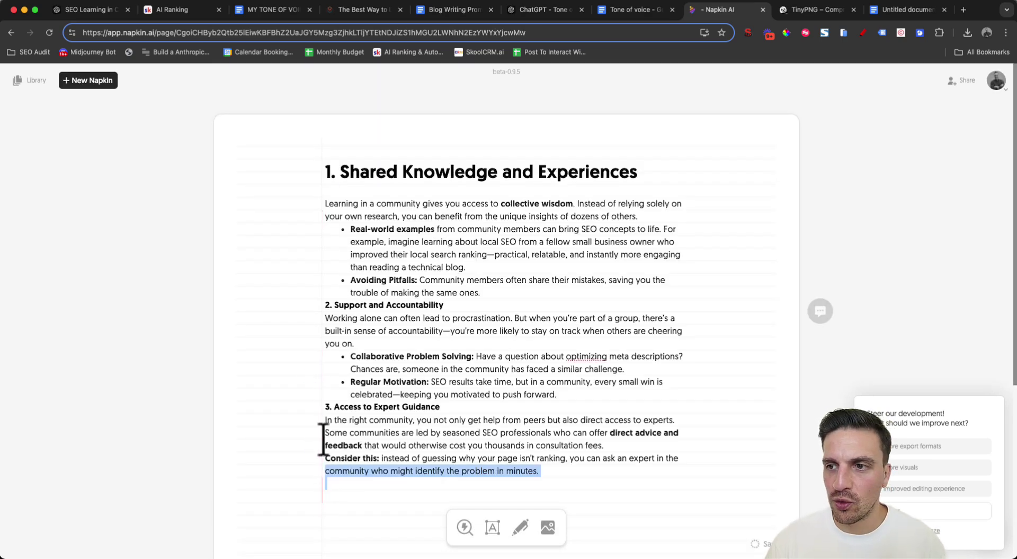
{"action": "left_click_drag", "start_coordinate": [326, 475], "coordinate": [325, 138]}
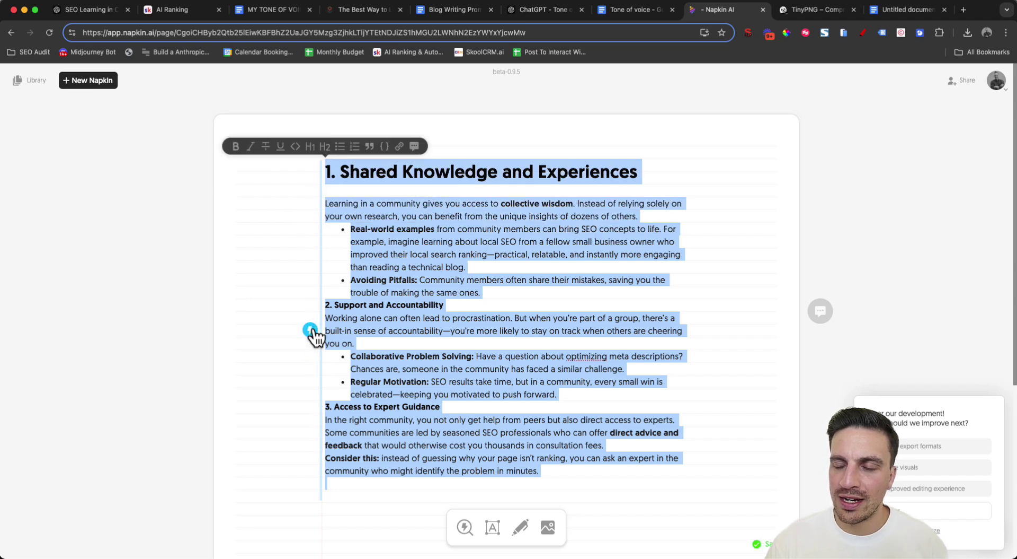
{"action": "left_click", "coordinate": [311, 329]}
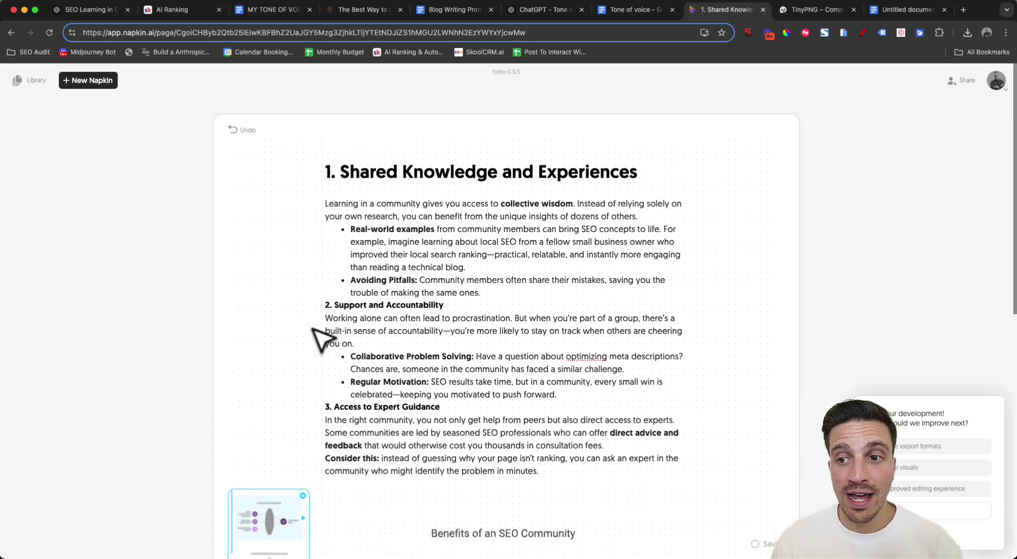
Step: Choose the radial layout with the purple style and download the diagram as a PNG
{"action": "scroll", "coordinate": [450, 323], "scroll_direction": "down", "scroll_amount": 3}
{"action": "scroll", "coordinate": [451, 326], "scroll_direction": "down", "scroll_amount": 4}
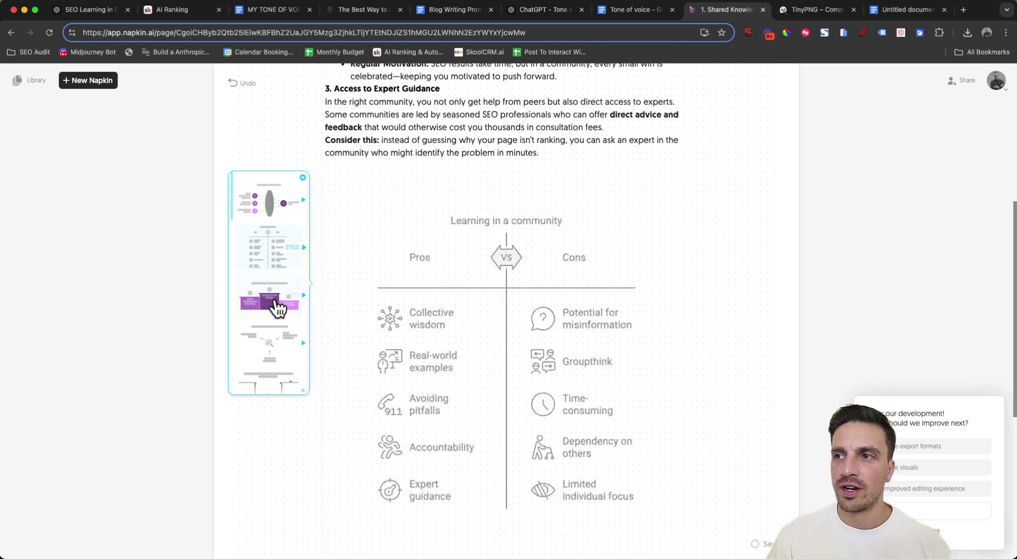
{"action": "scroll", "coordinate": [280, 289], "scroll_direction": "down", "scroll_amount": 1}
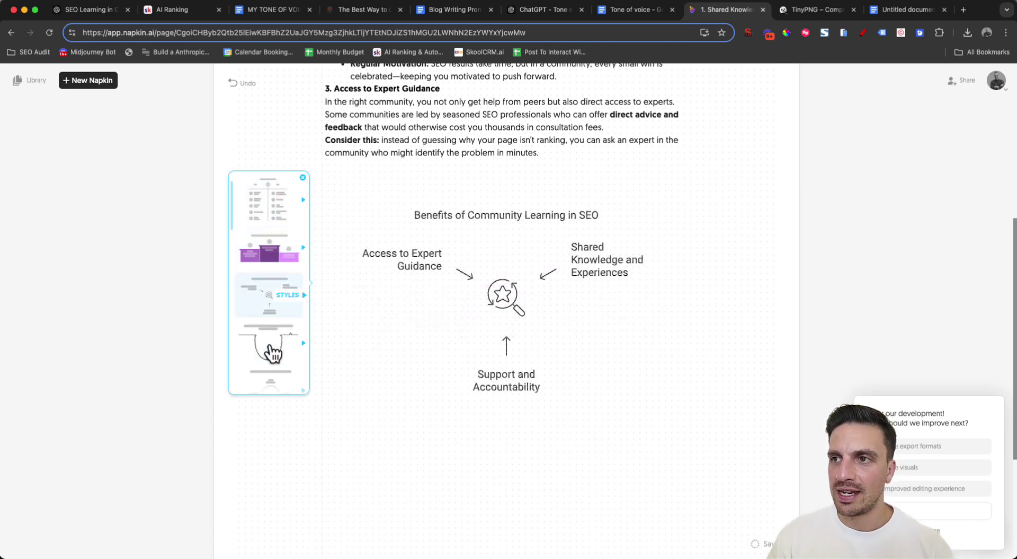
{"action": "scroll", "coordinate": [272, 265], "scroll_direction": "down", "scroll_amount": 1}
{"action": "left_click", "coordinate": [275, 248]}
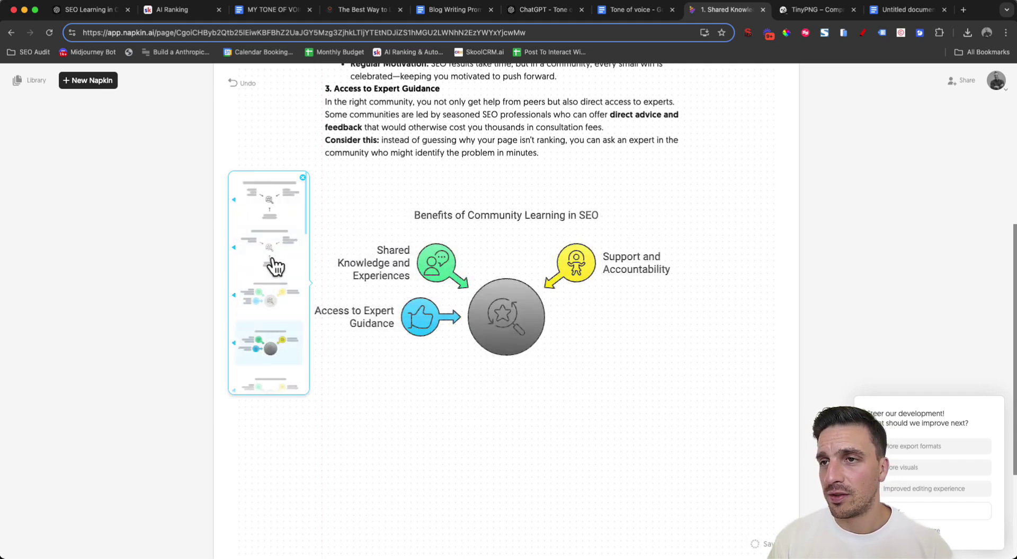
{"action": "scroll", "coordinate": [273, 249], "scroll_direction": "down", "scroll_amount": 3}
{"action": "left_click", "coordinate": [276, 206]}
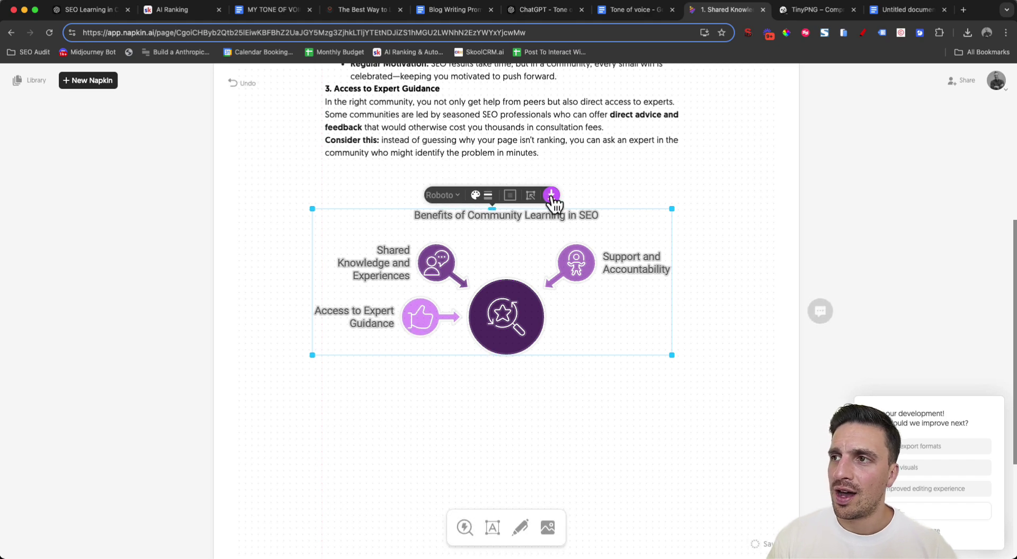
{"action": "left_click", "coordinate": [551, 195]}
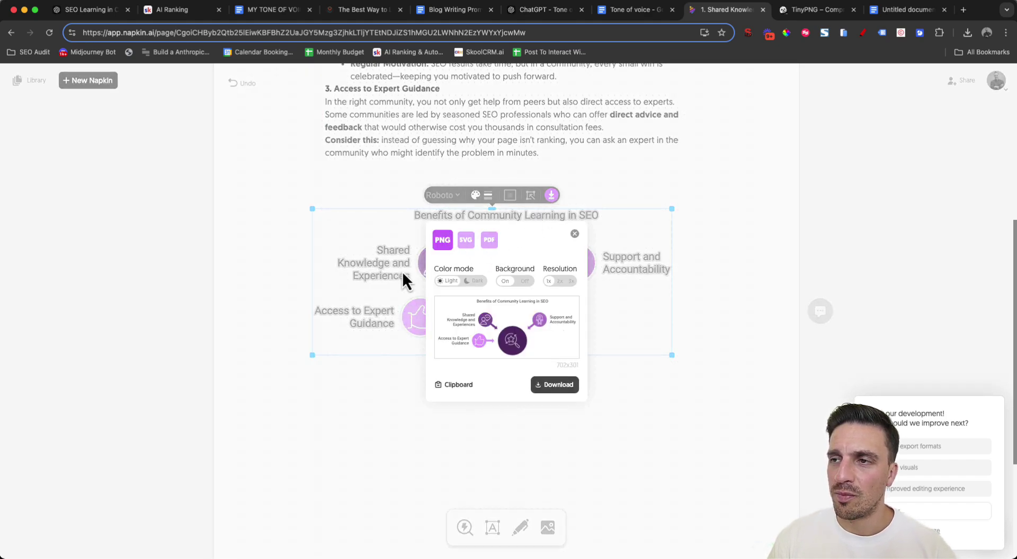
{"action": "left_click", "coordinate": [546, 384]}
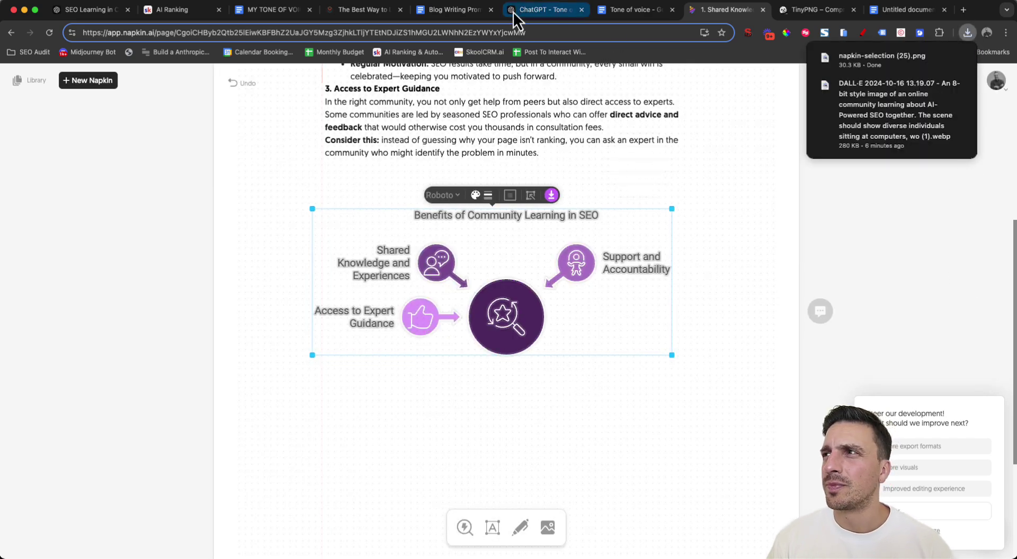
Step: Paste the benefits diagram on a new line after the 'minutes.' paragraph in the blog draft
{"action": "left_click", "coordinate": [654, 12]}
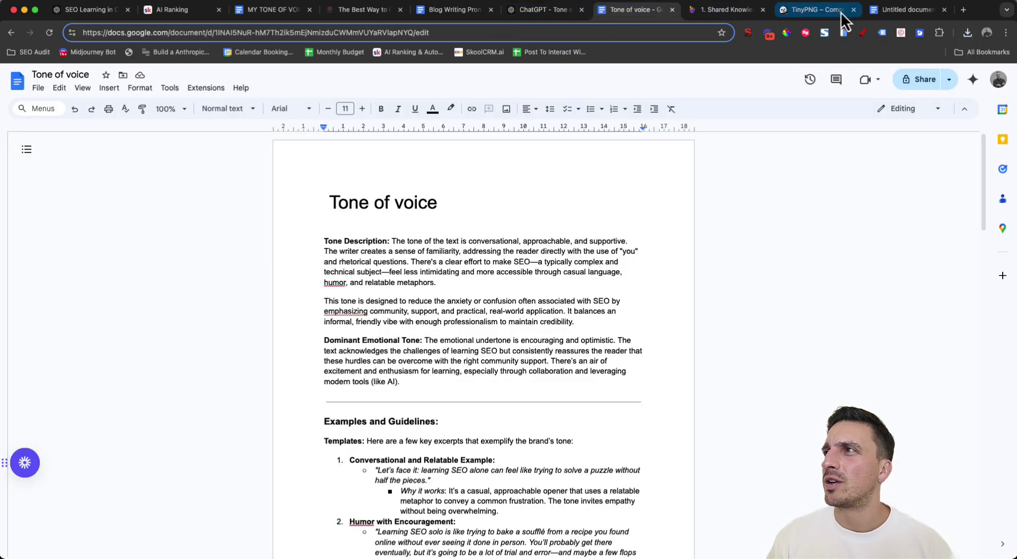
{"action": "left_click", "coordinate": [906, 9]}
{"action": "scroll", "coordinate": [534, 304], "scroll_direction": "down", "scroll_amount": 5}
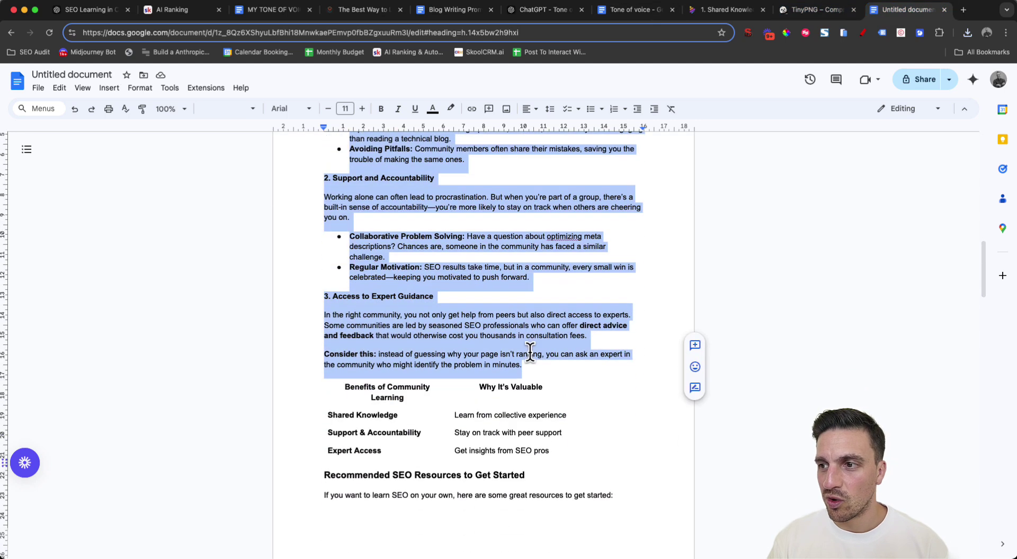
{"action": "left_click", "coordinate": [532, 354]}
{"action": "left_click_drag", "start_coordinate": [584, 366], "coordinate": [583, 364]}
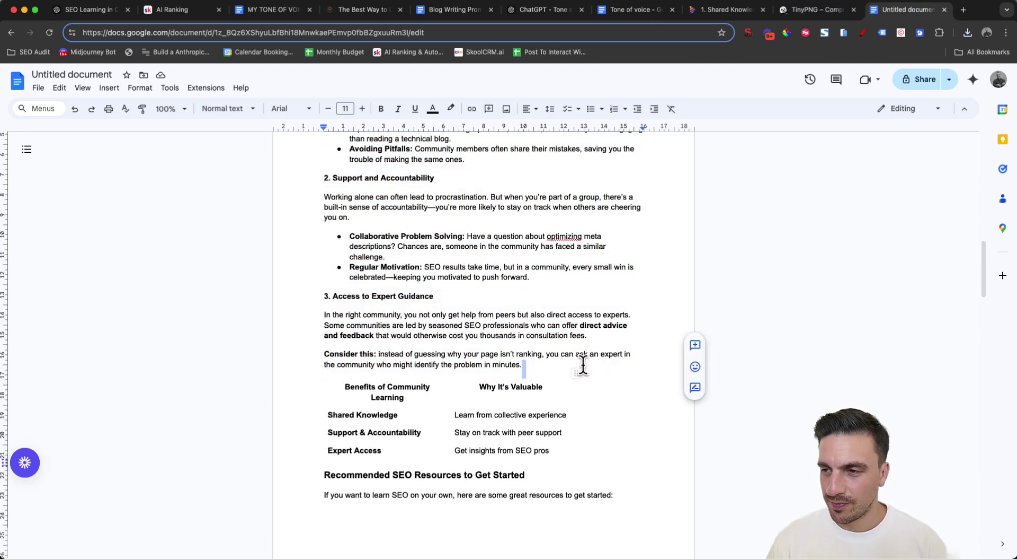
{"action": "key", "text": "Return"}
{"action": "key", "text": "Return"}
{"action": "key", "text": "Return"}
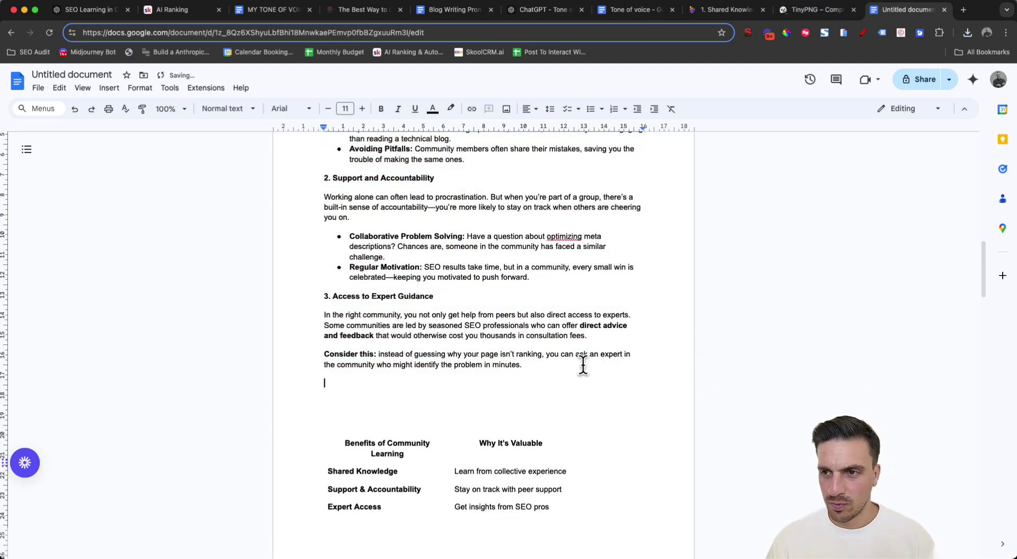
{"action": "key", "text": "cmd+v"}
{"action": "scroll", "coordinate": [583, 364], "scroll_direction": "down", "scroll_amount": 6}
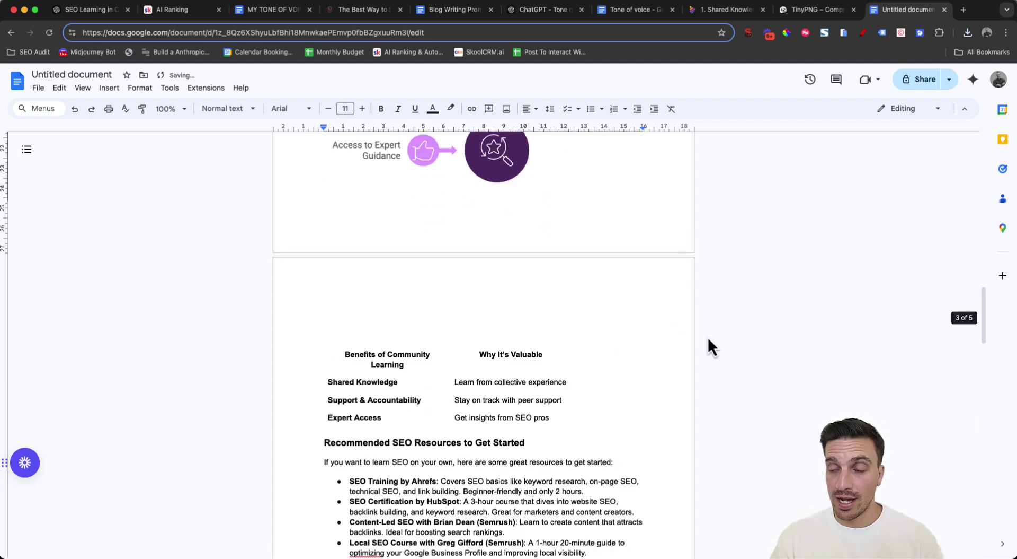
{"action": "key", "text": "Return"}
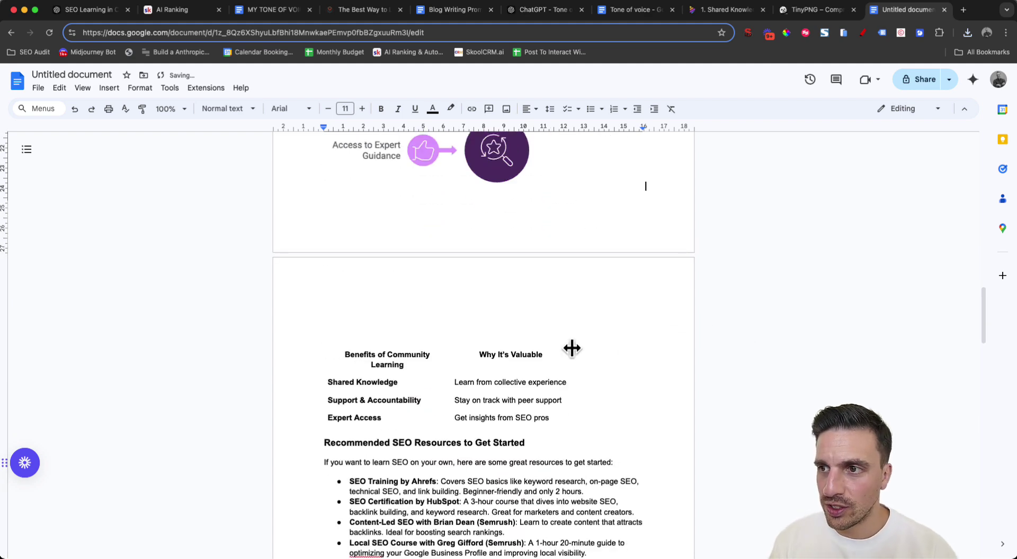
Step: Scroll through the finished document to review it, then return to the top
{"action": "scroll", "coordinate": [456, 373], "scroll_direction": "up", "scroll_amount": 15}
{"action": "scroll", "coordinate": [474, 365], "scroll_direction": "down", "scroll_amount": 15}
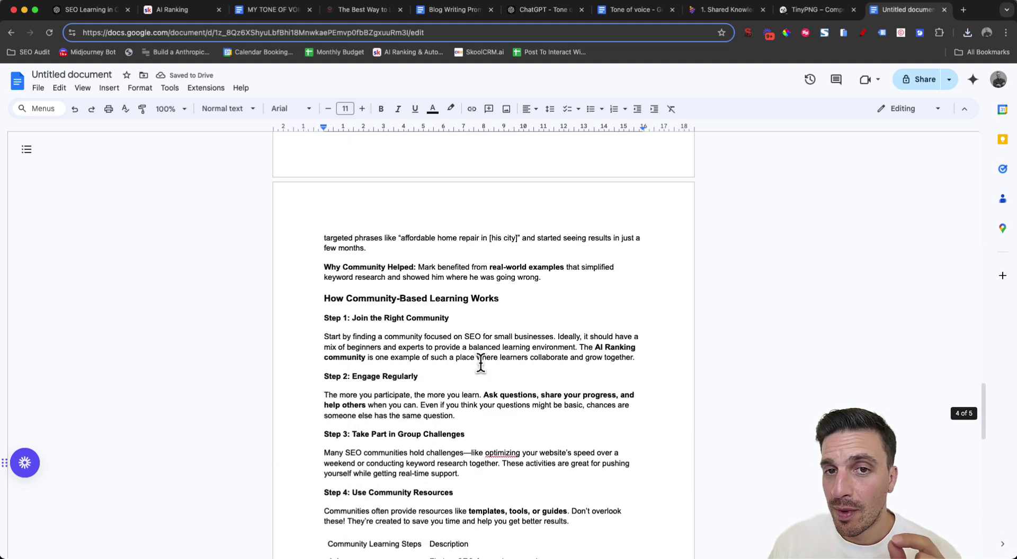
{"action": "scroll", "coordinate": [466, 368], "scroll_direction": "down", "scroll_amount": 10}
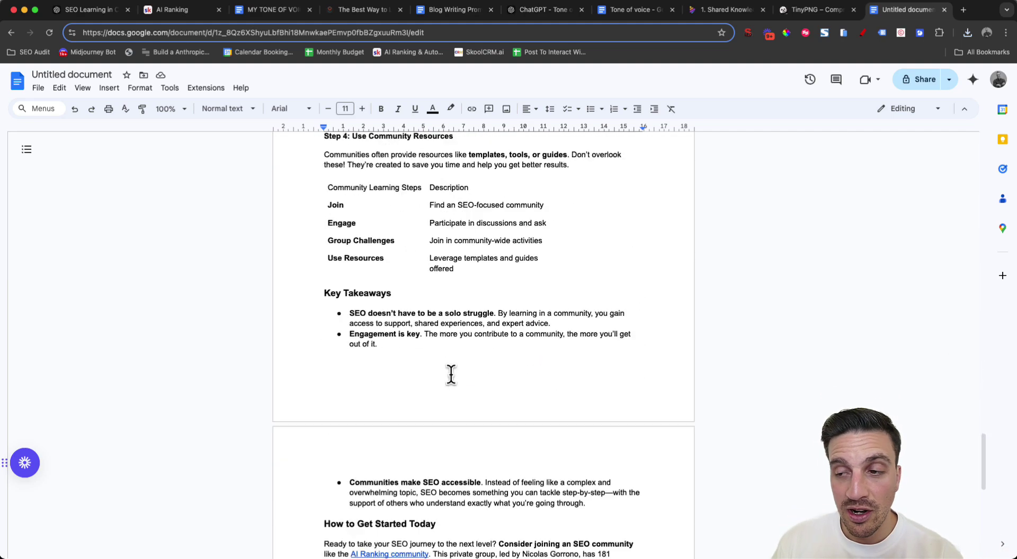
{"action": "scroll", "coordinate": [451, 373], "scroll_direction": "down", "scroll_amount": 1}
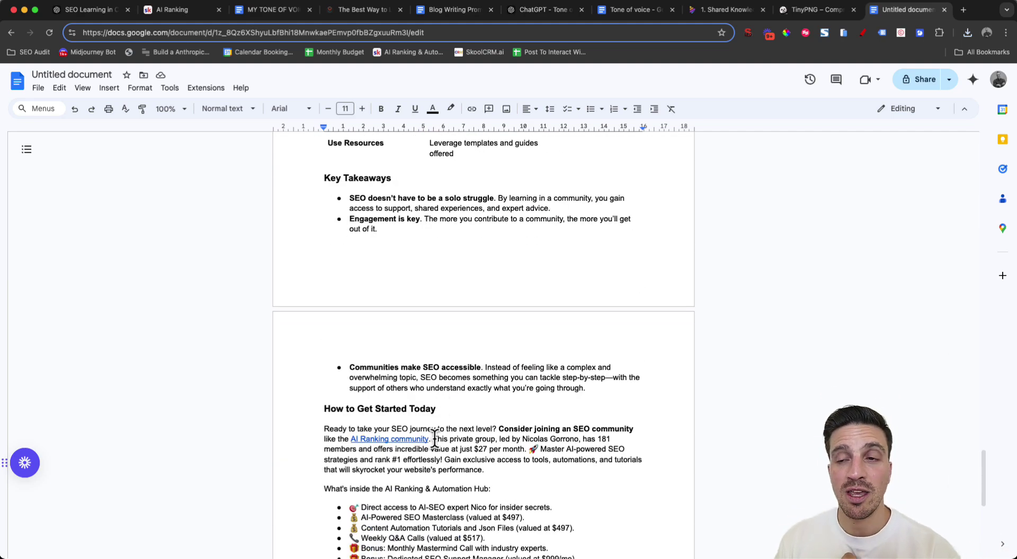
{"action": "scroll", "coordinate": [374, 436], "scroll_direction": "down", "scroll_amount": 5}
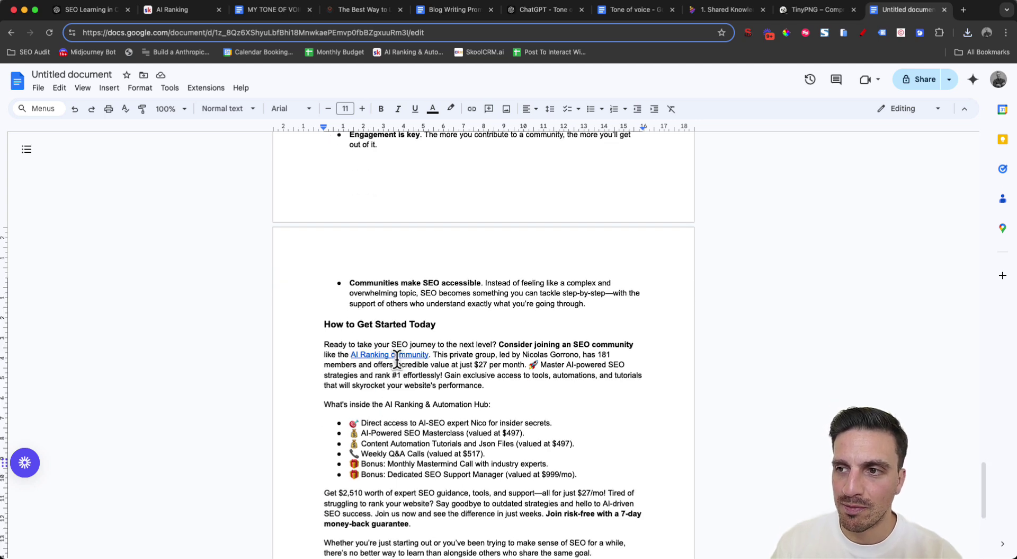
{"action": "scroll", "coordinate": [403, 365], "scroll_direction": "down", "scroll_amount": 7}
{"action": "key", "text": "super+Up"}
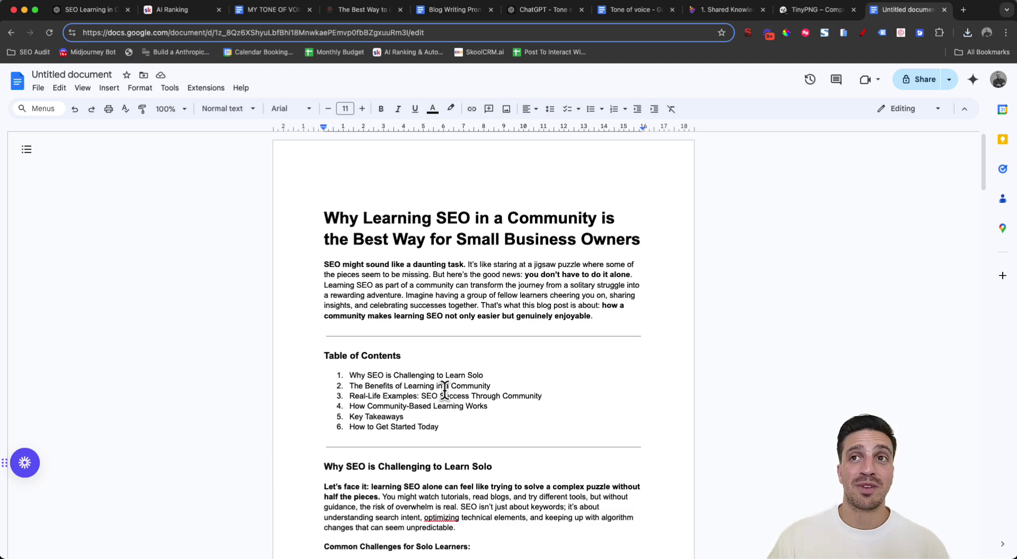
Step: Open the free AI Ranking community from the Skool tab
{"action": "left_click", "coordinate": [202, 10]}
{"action": "left_click", "coordinate": [214, 300]}
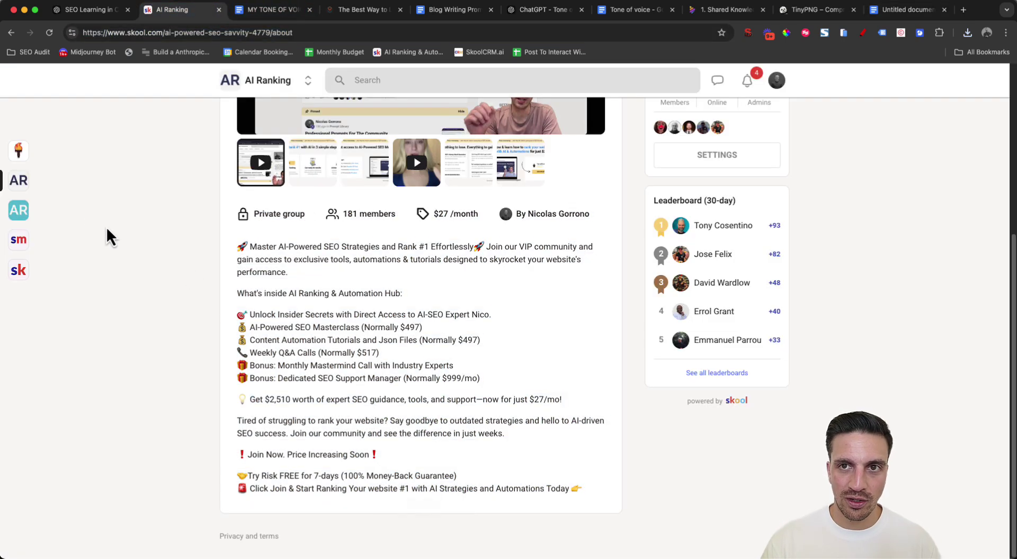
{"action": "left_click", "coordinate": [29, 206]}
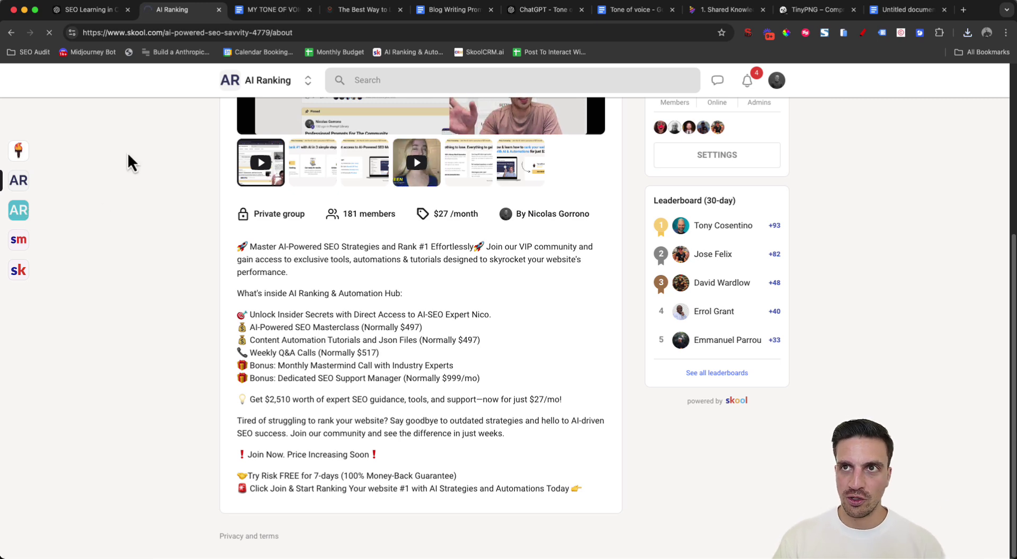